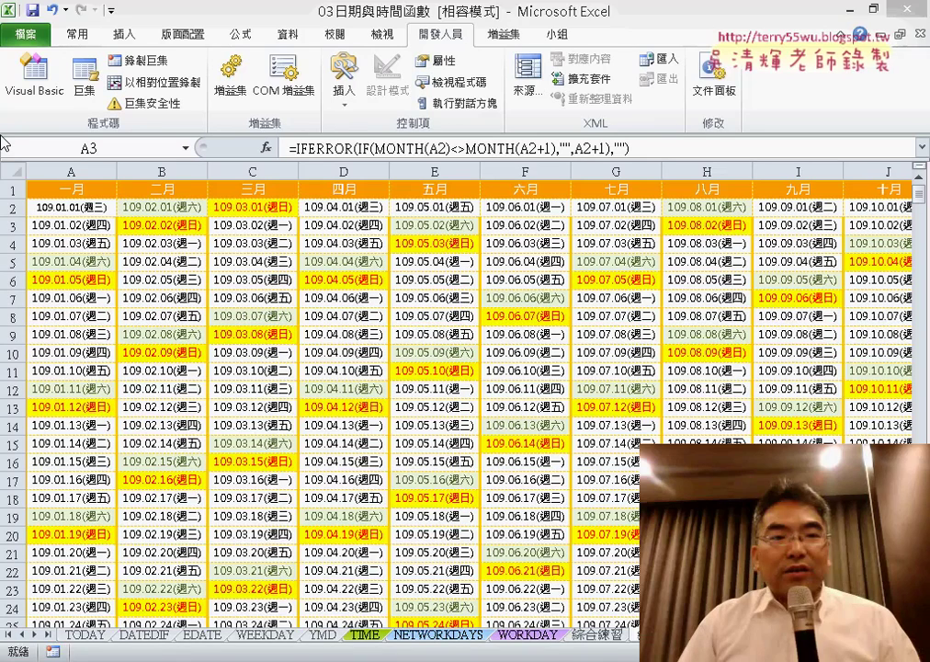
Clear every conditional formatting rule from the calendar sheet, removing the yellow and green highlights.
click(93, 223)
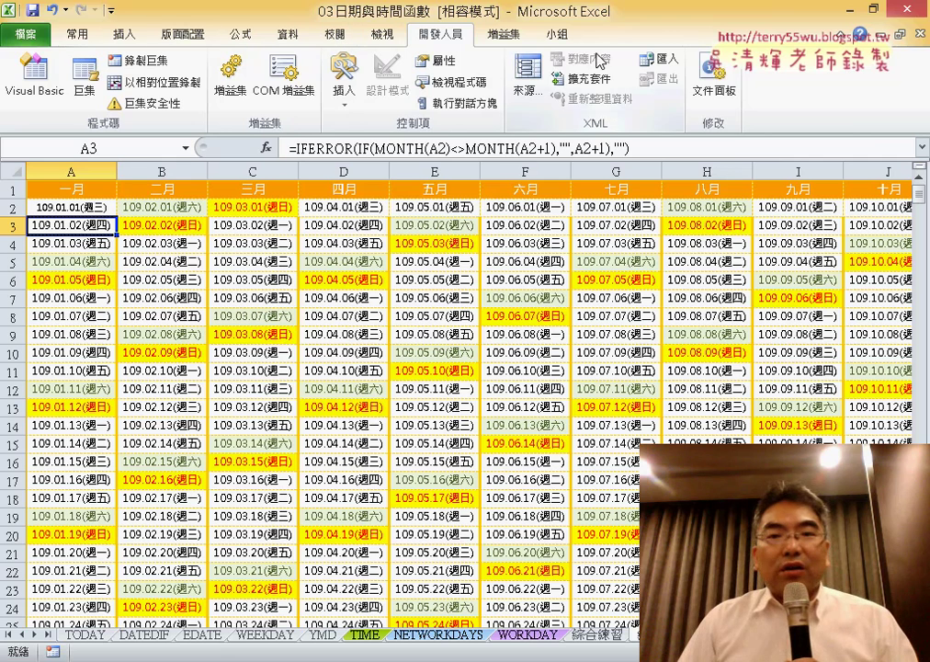
click(77, 34)
click(648, 58)
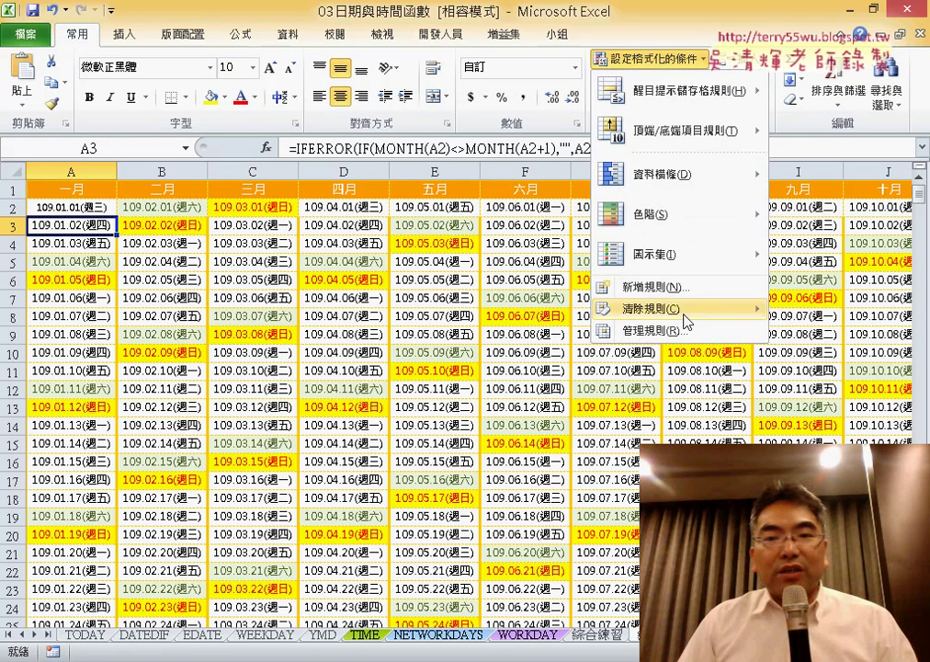
mouse_move(678, 309)
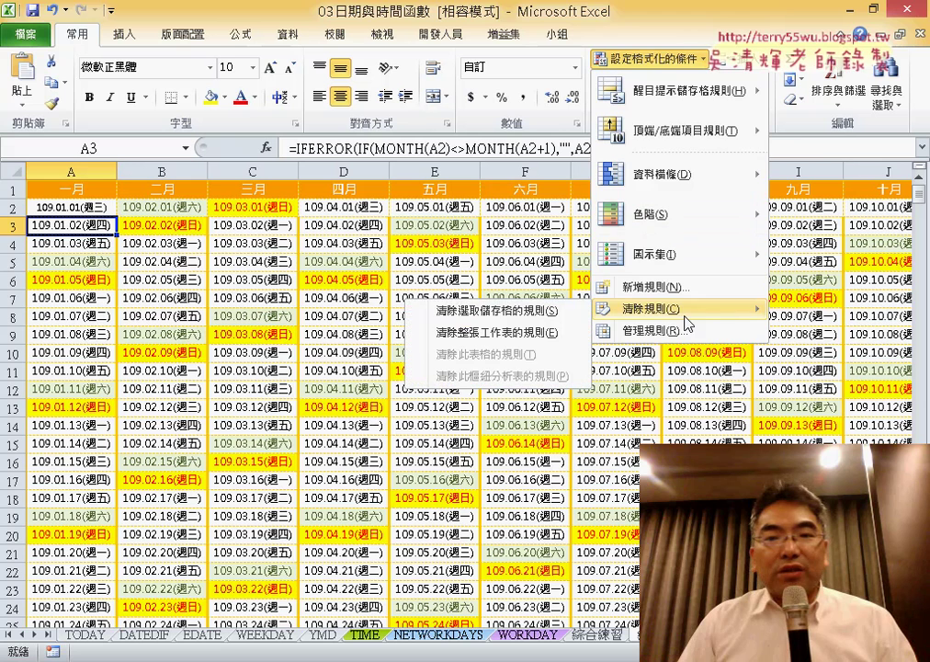
click(513, 337)
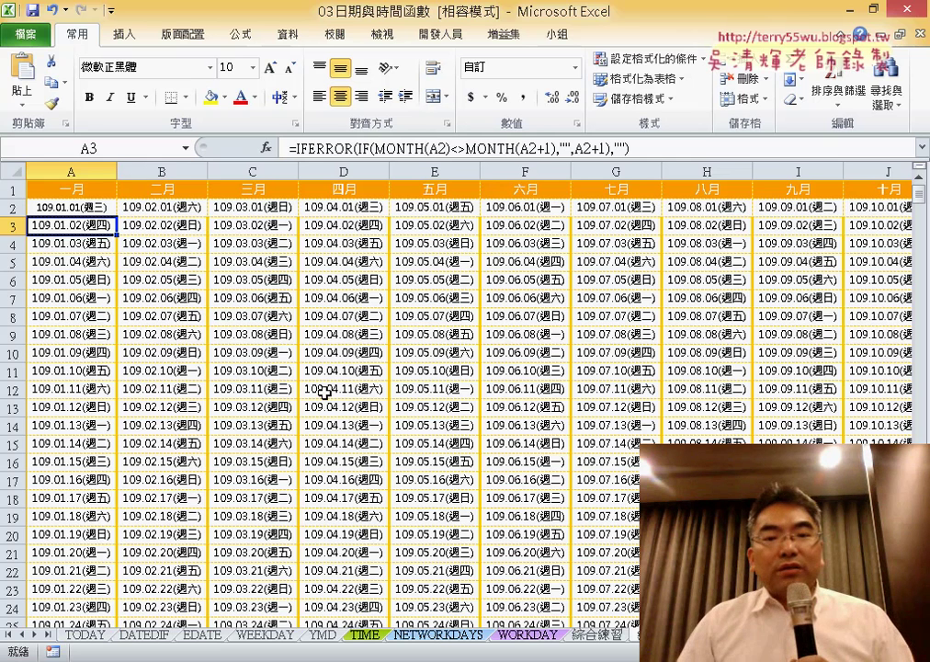
Put a NUM header in M1 and fill M2:M32 with the numbers 1 to 31.
scroll(459, 395, right, 2)
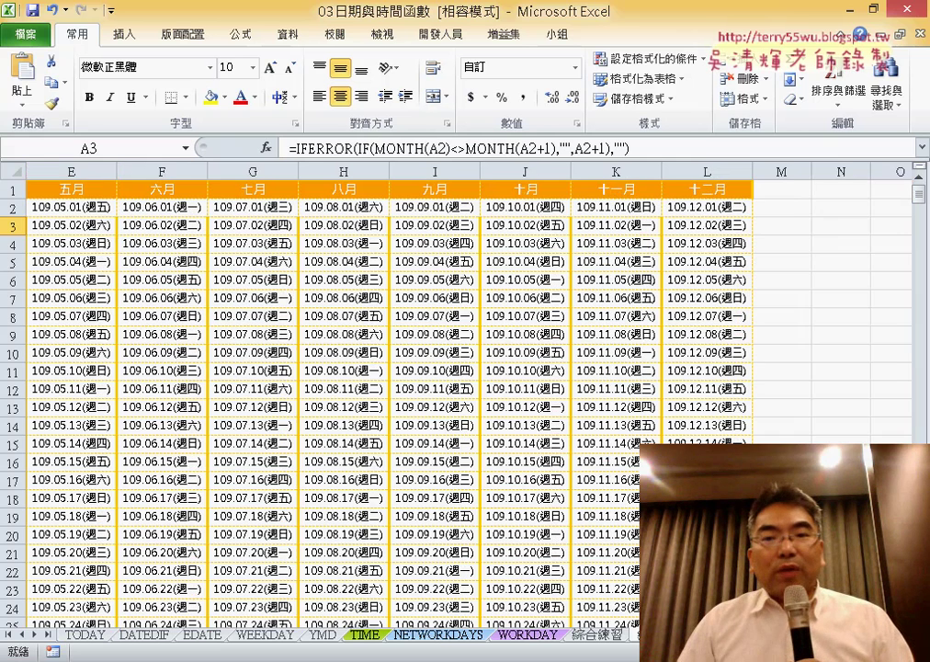
click(783, 185)
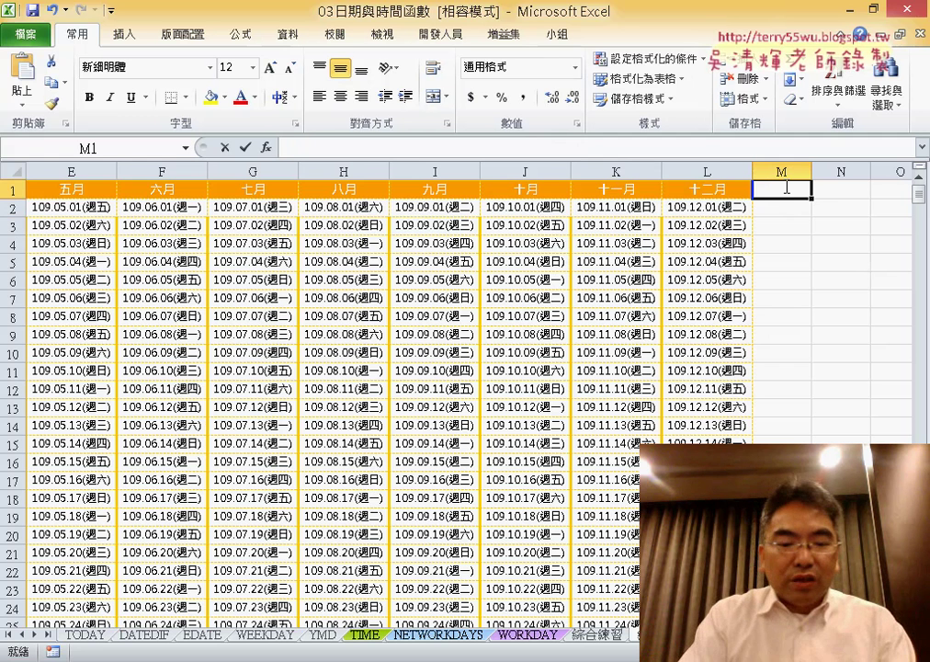
text(NUM)
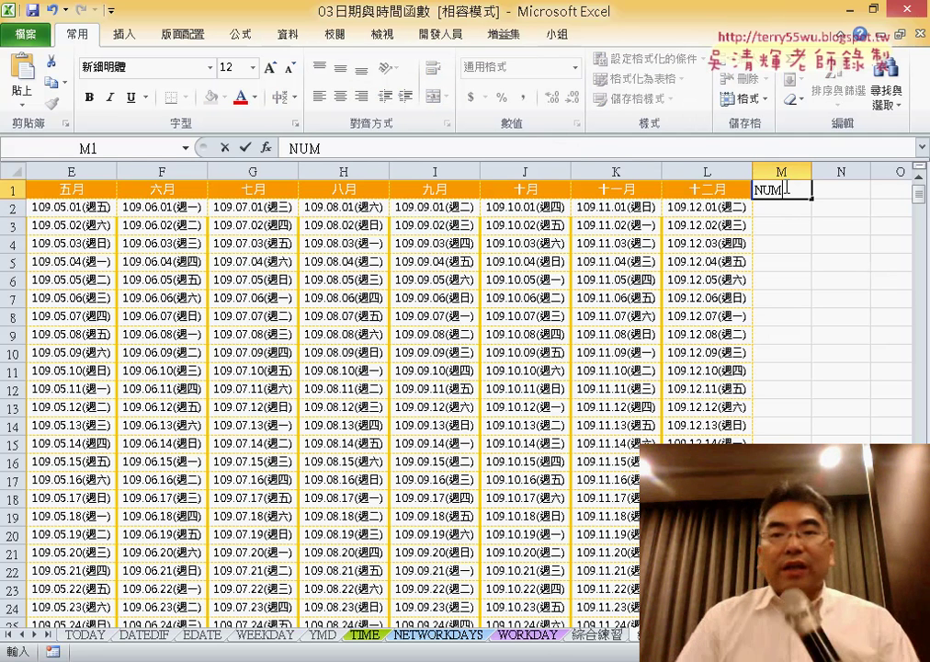
click(788, 208)
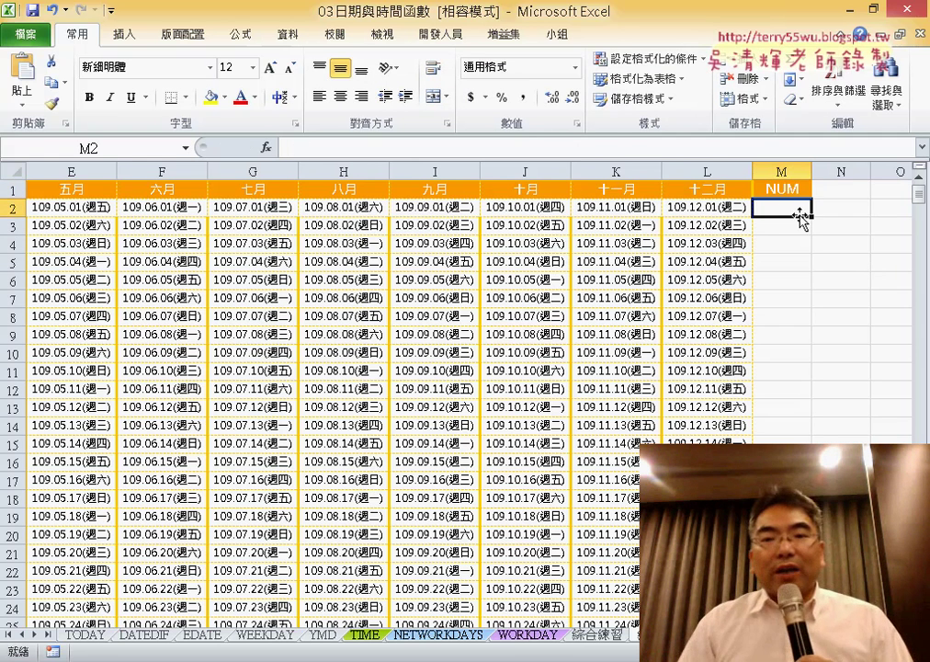
text(˙)
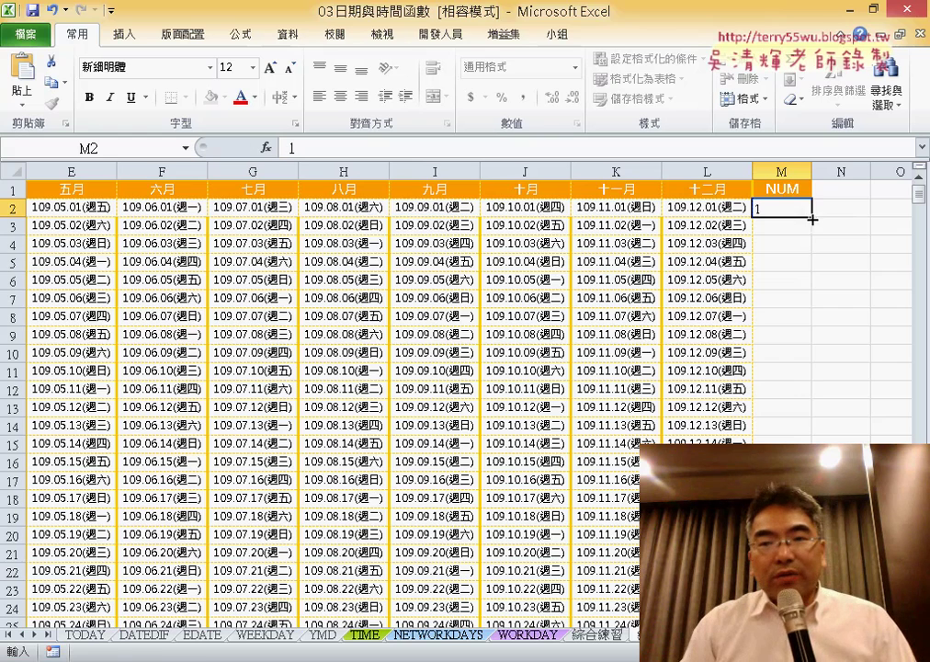
drag(812, 218, 781, 611)
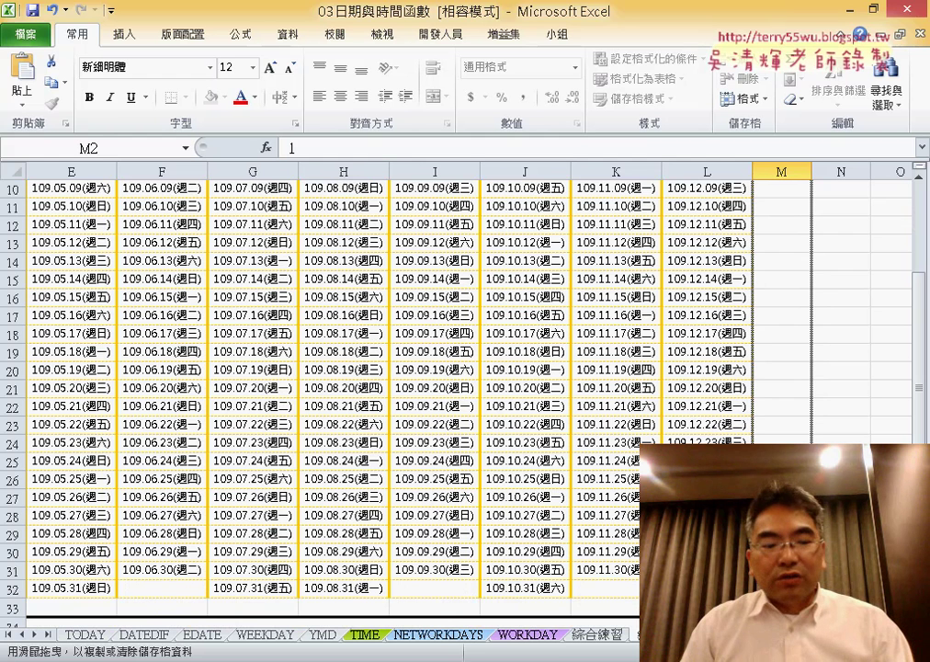
drag(781, 611, 781, 588)
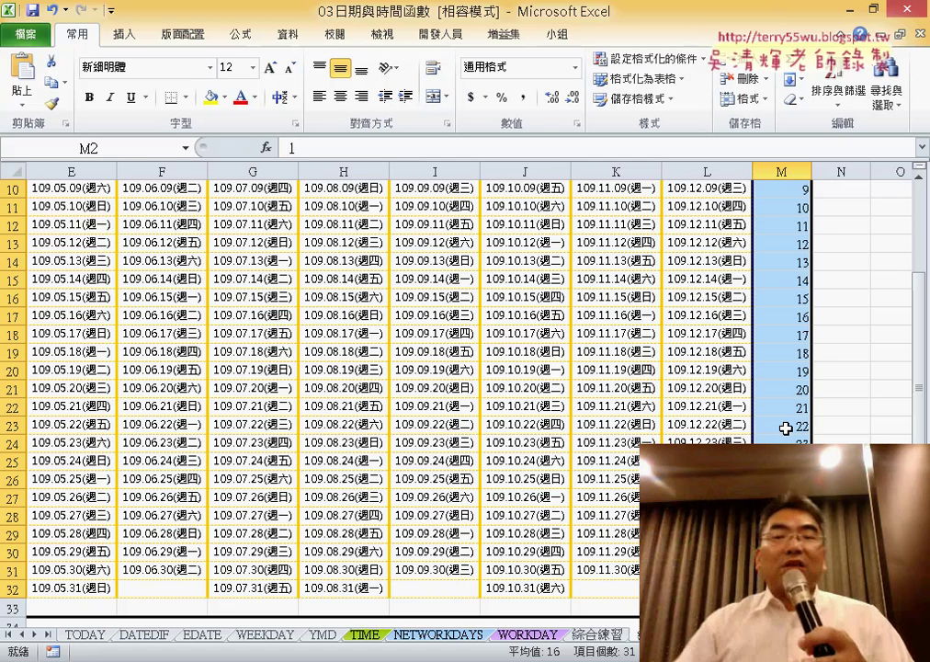
scroll(786, 428, down, 4)
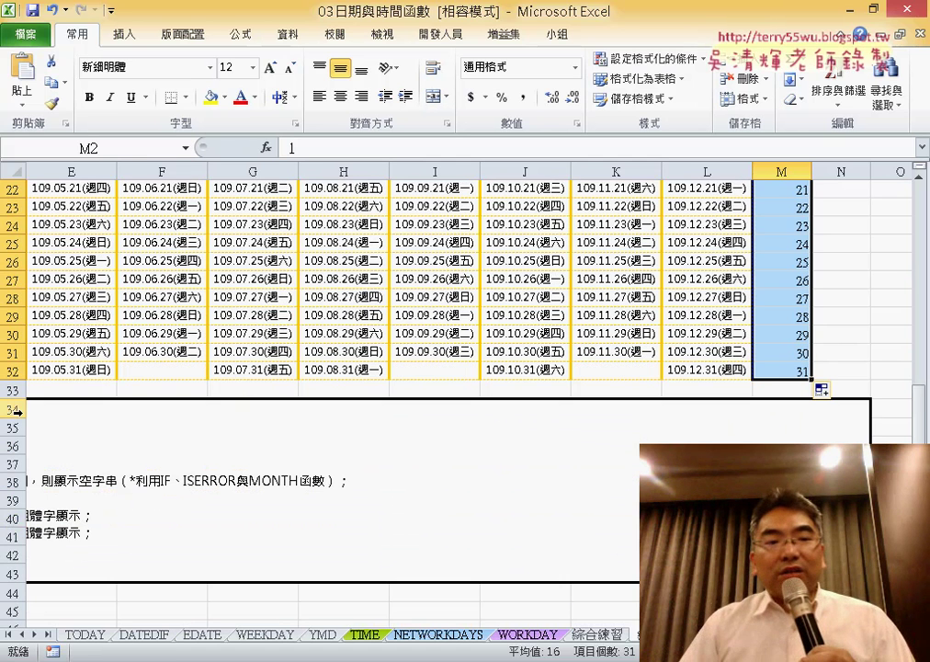
Clear the contents of rows 34–43 so the problem description text is gone.
drag(16, 411, 14, 574)
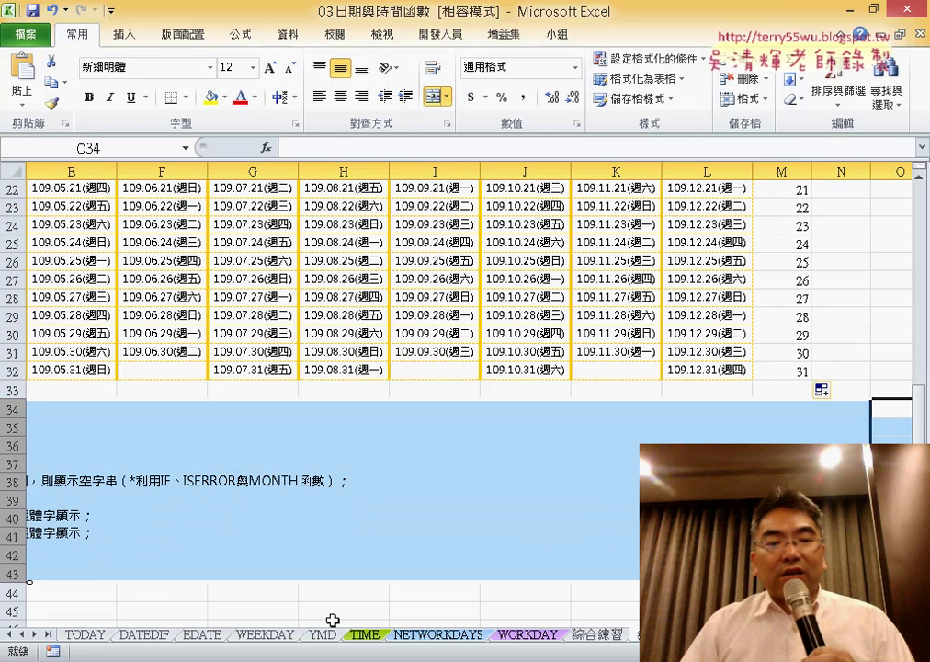
scroll(617, 638, left, 2)
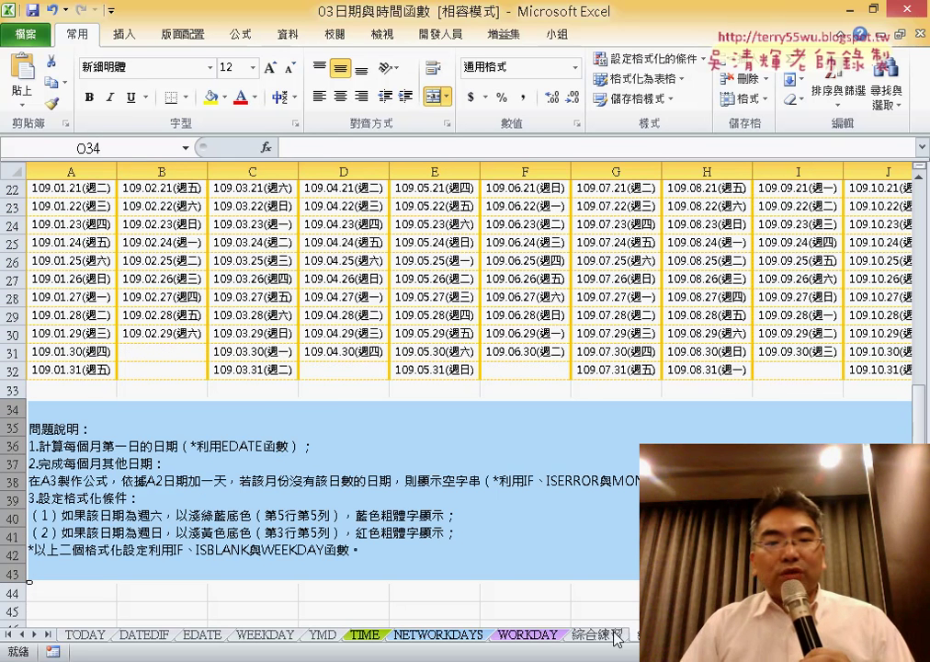
right_click(220, 469)
click(249, 340)
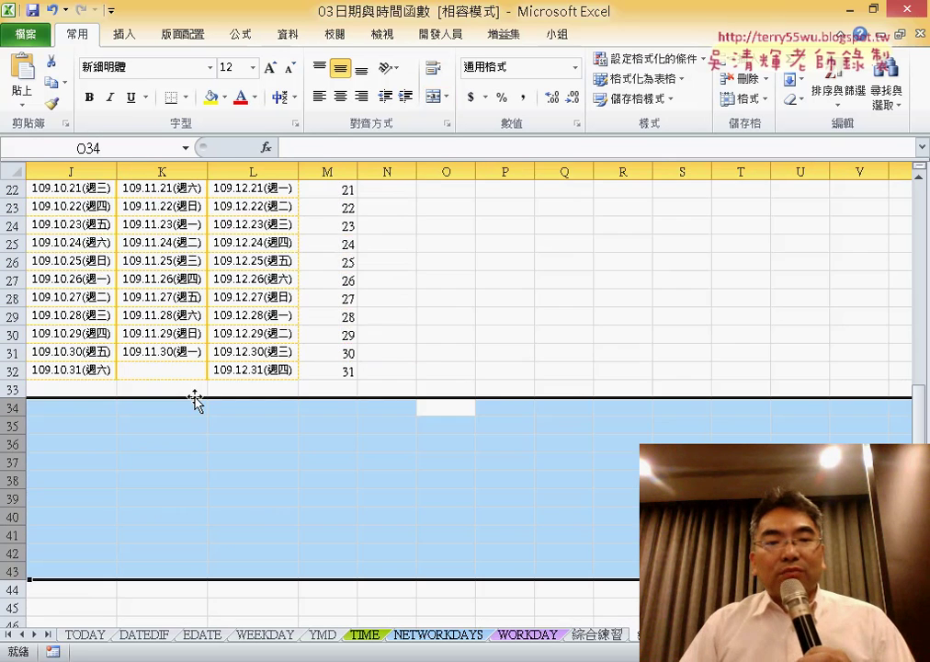
scroll(460, 276, left, 4)
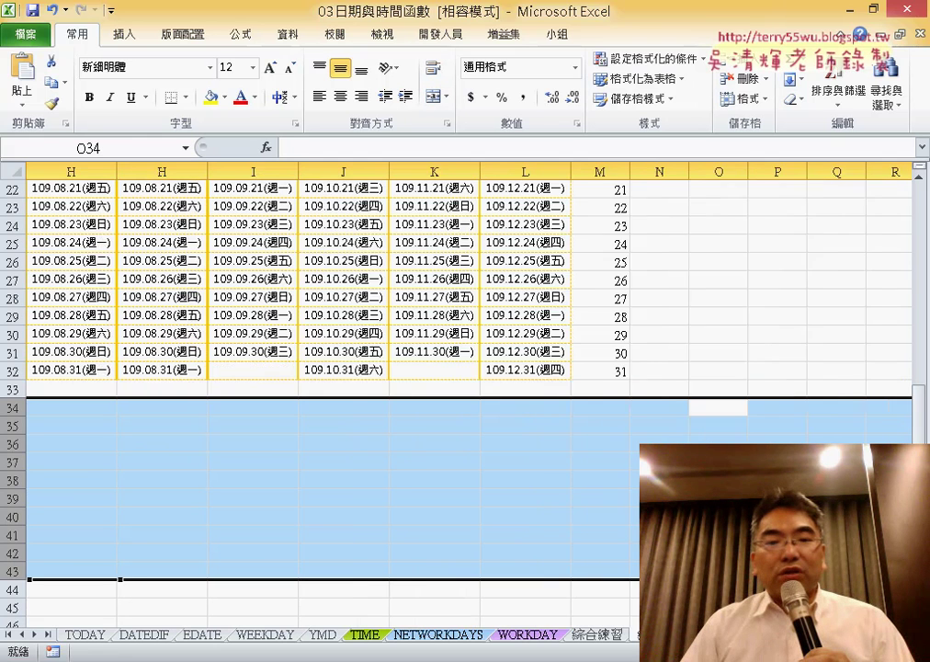
scroll(460, 276, right, 2)
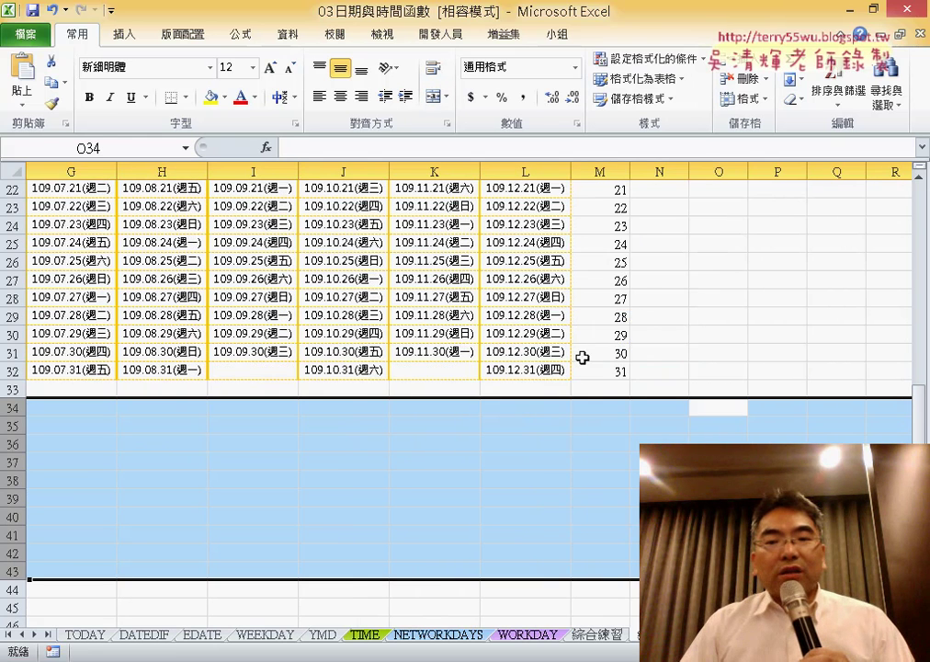
click(599, 370)
scroll(604, 372, up, 7)
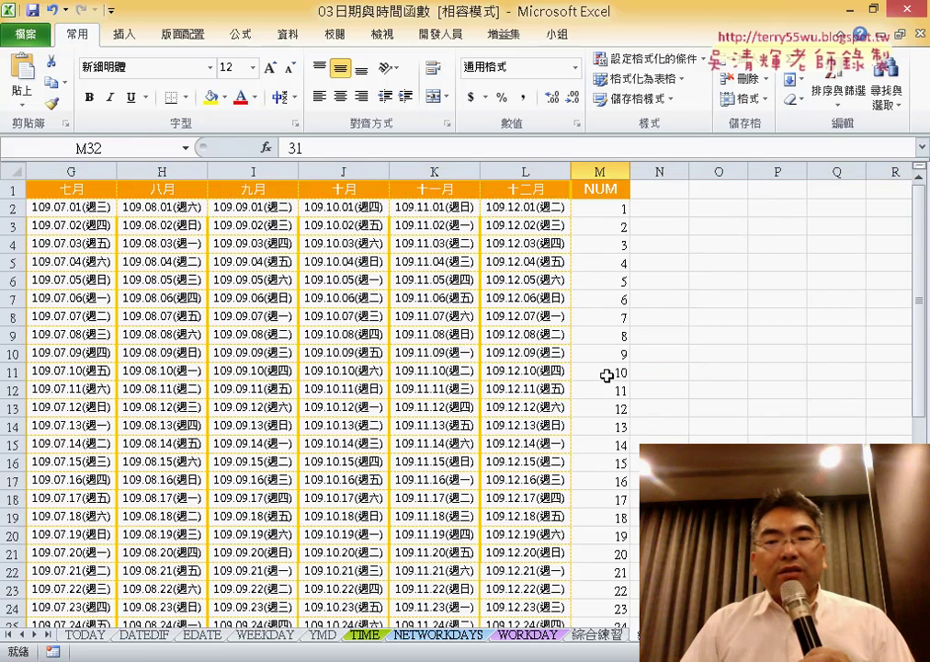
Copy the 1–31 numbers in M2:M32 and paste them starting at M33.
shift+click(611, 217)
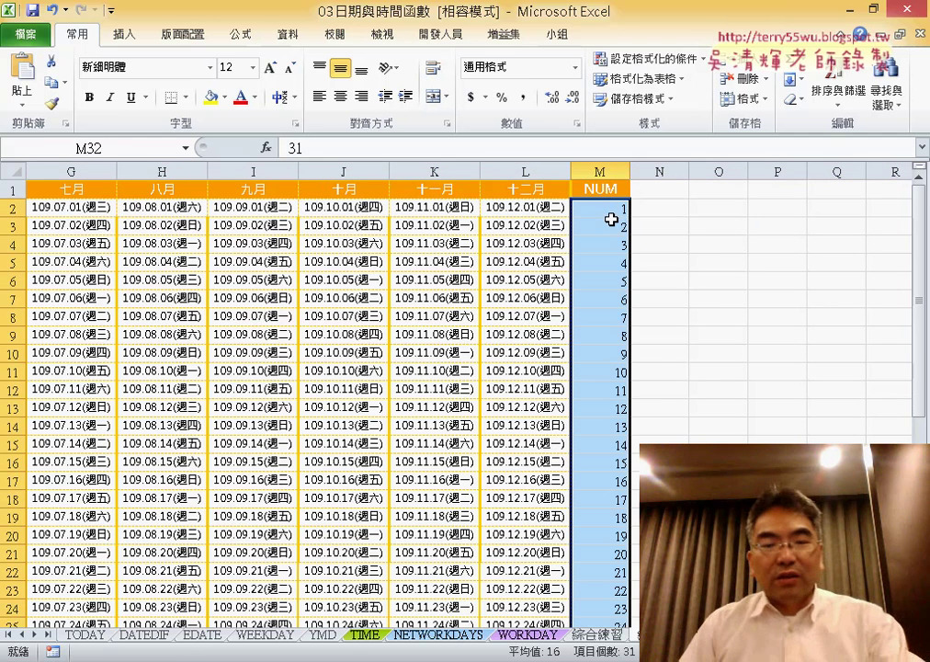
key(ctrl+c)
scroll(643, 345, down, 4)
scroll(640, 457, down, 3)
click(614, 393)
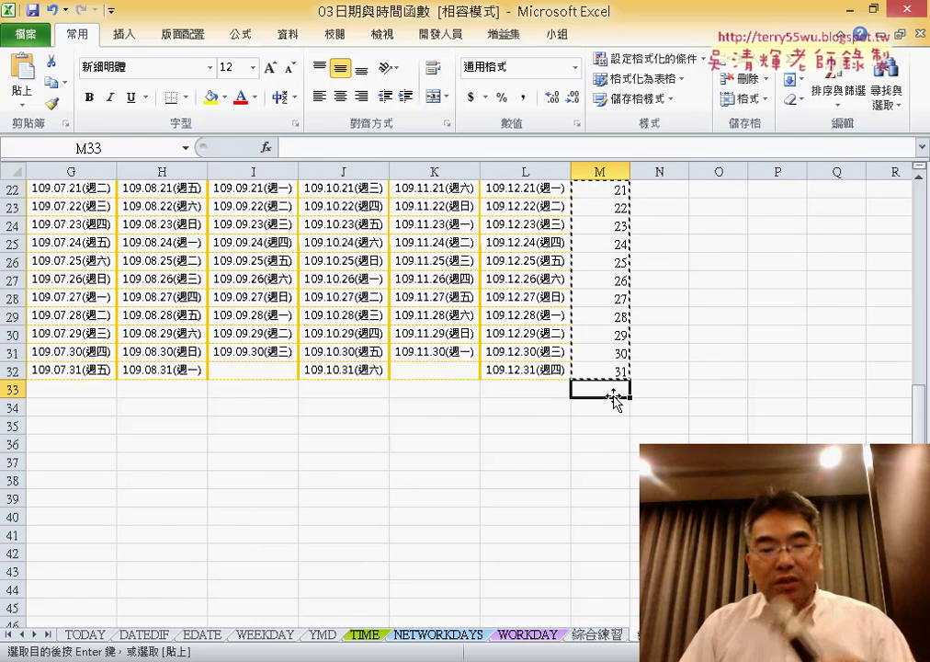
key(ctrl+v)
scroll(615, 397, up, 4)
scroll(614, 395, up, 3)
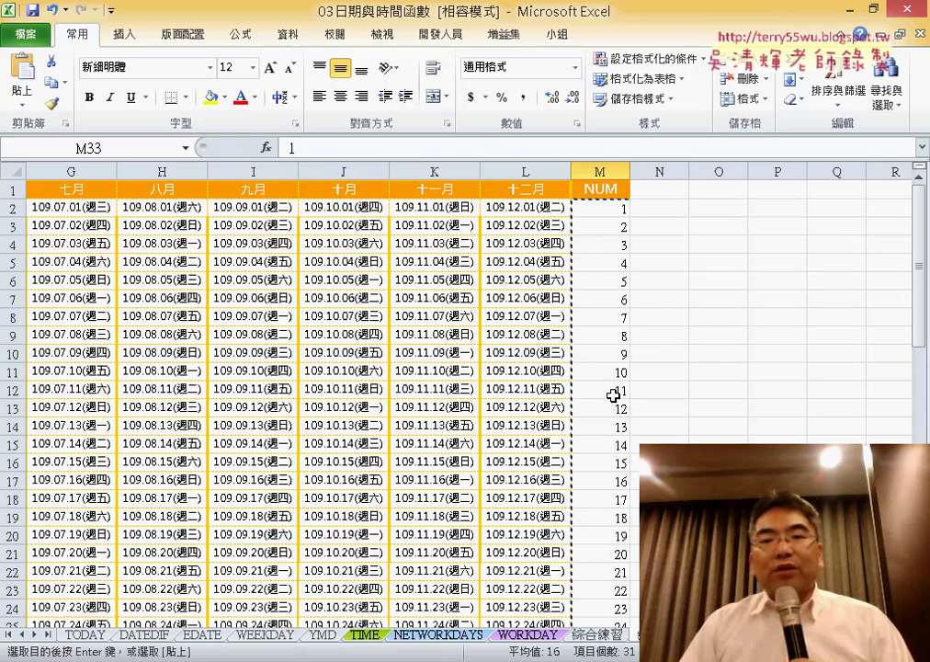
Select row 33 from column G across to column M.
click(615, 211)
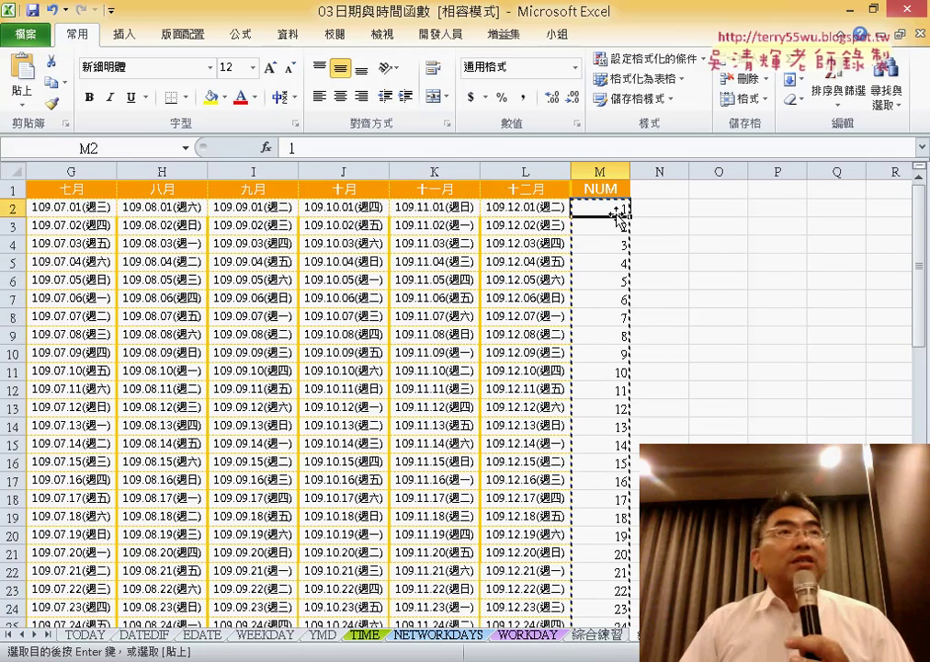
scroll(602, 271, down, 6)
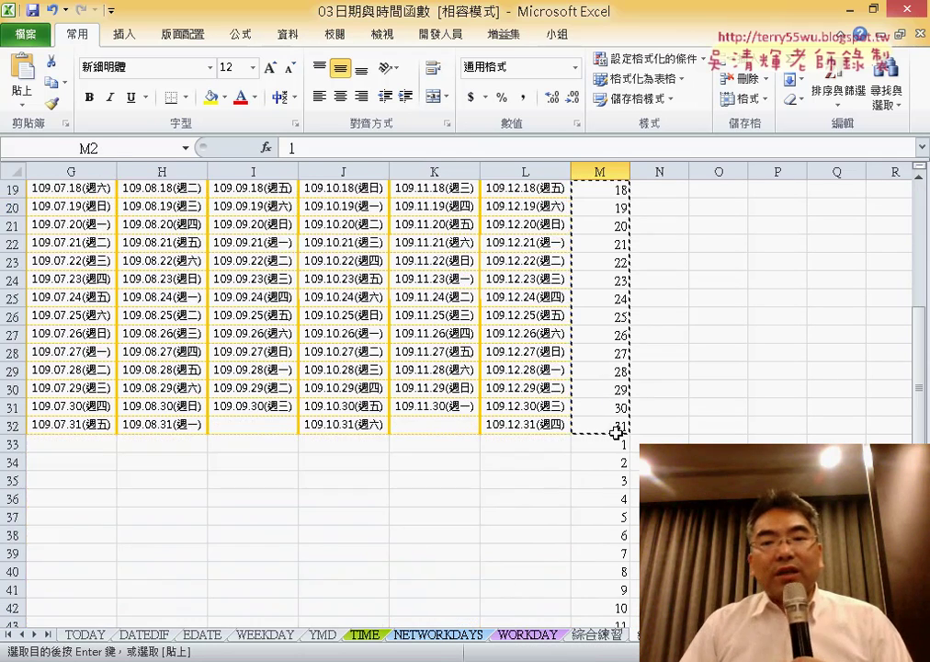
drag(599, 444, 63, 442)
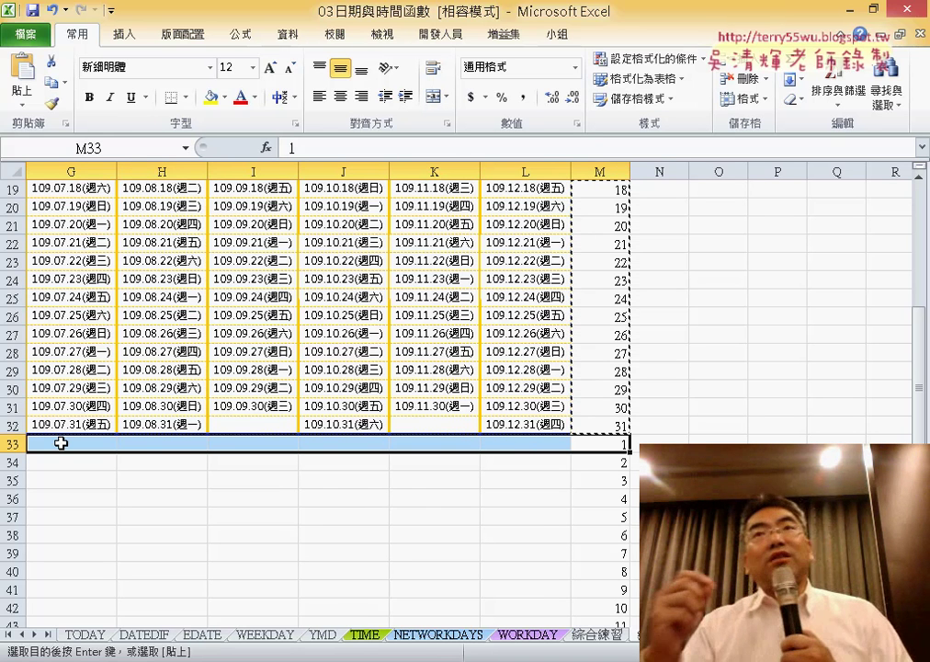
scroll(502, 426, up, 5)
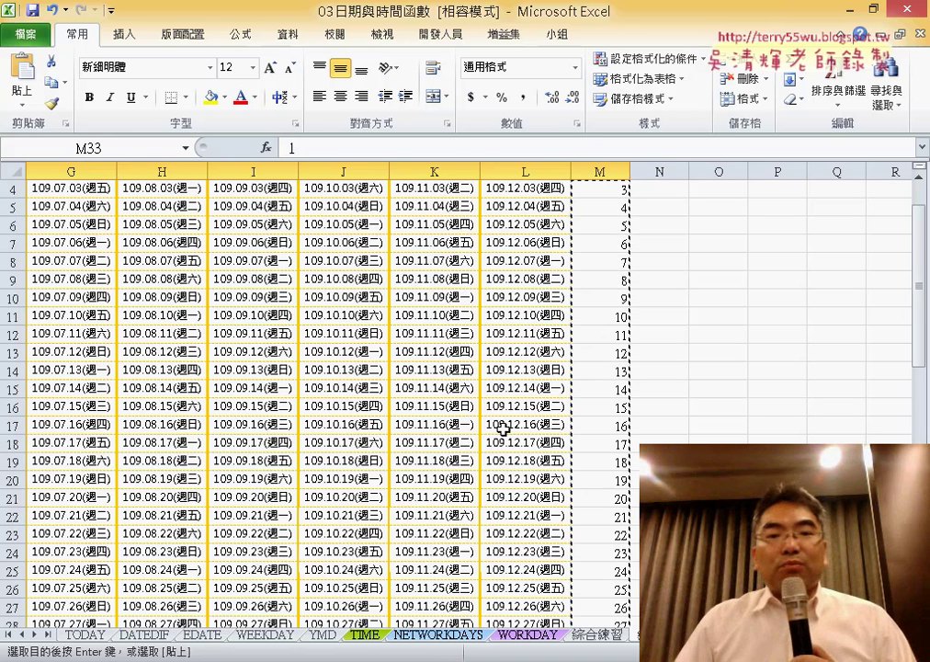
scroll(503, 426, up, 1)
scroll(503, 427, left, 3)
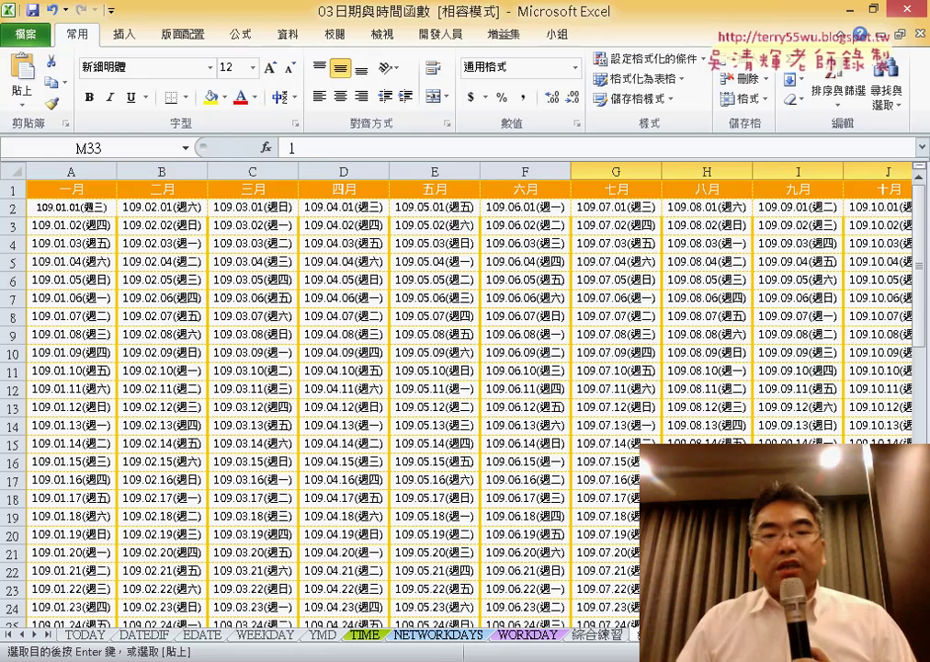
Copy the date block A2:L32 and paste it back over itself as values only.
click(73, 208)
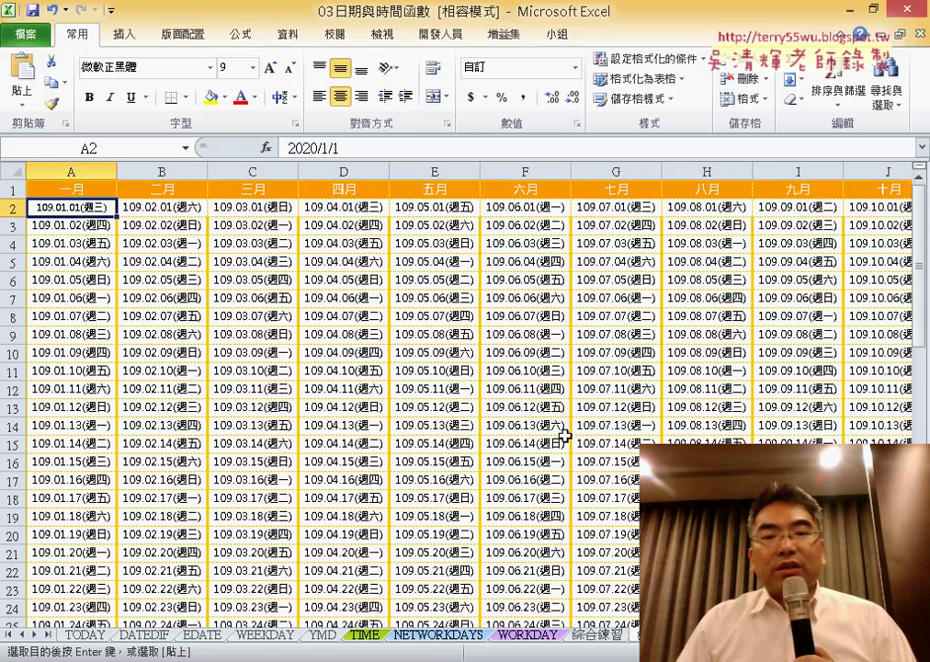
scroll(564, 436, down, 4)
scroll(460, 349, right, 4)
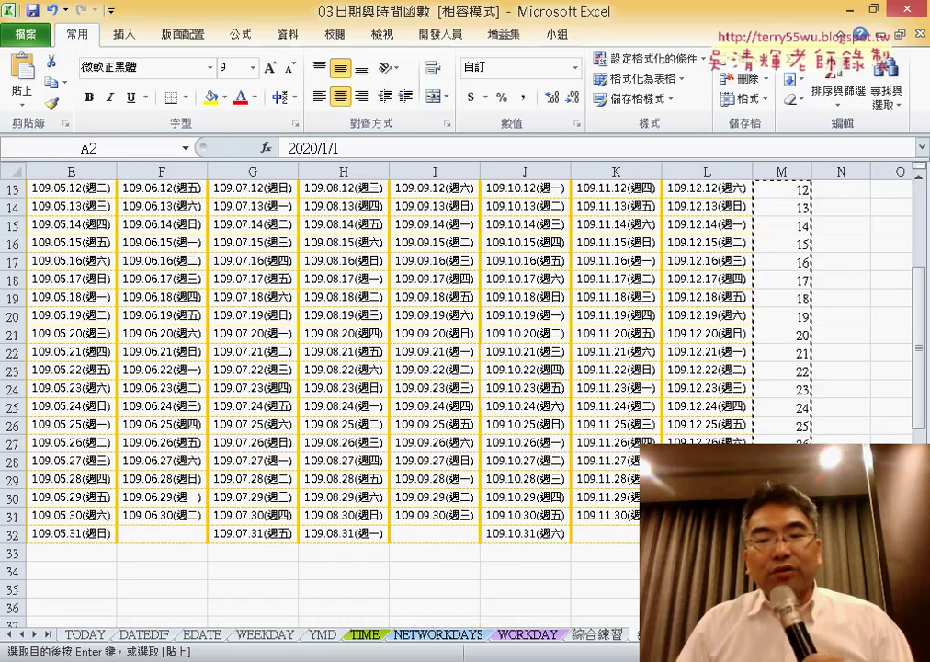
shift+click(707, 533)
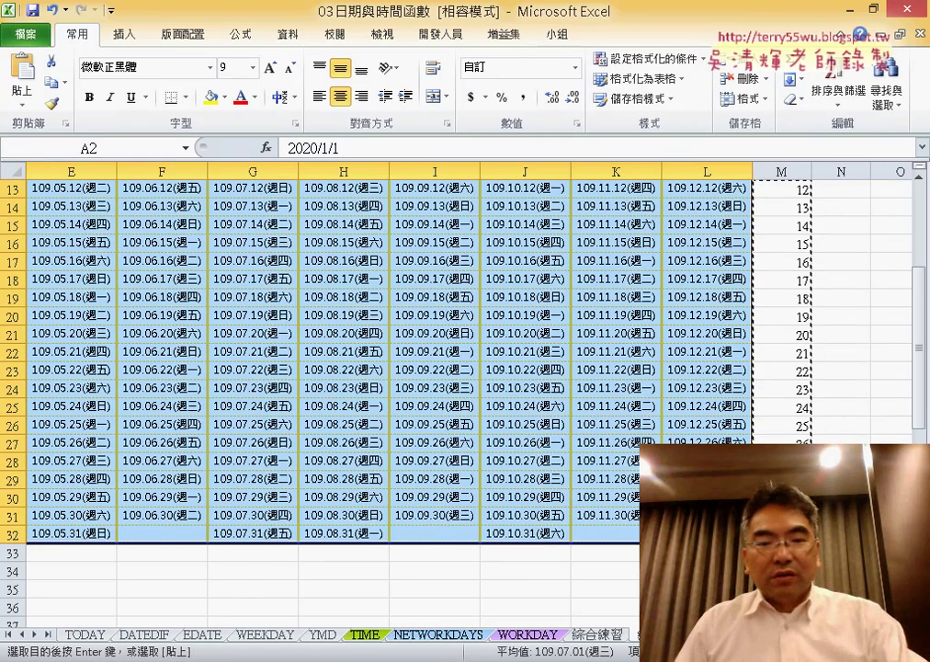
key(ctrl+c)
right_click(252, 280)
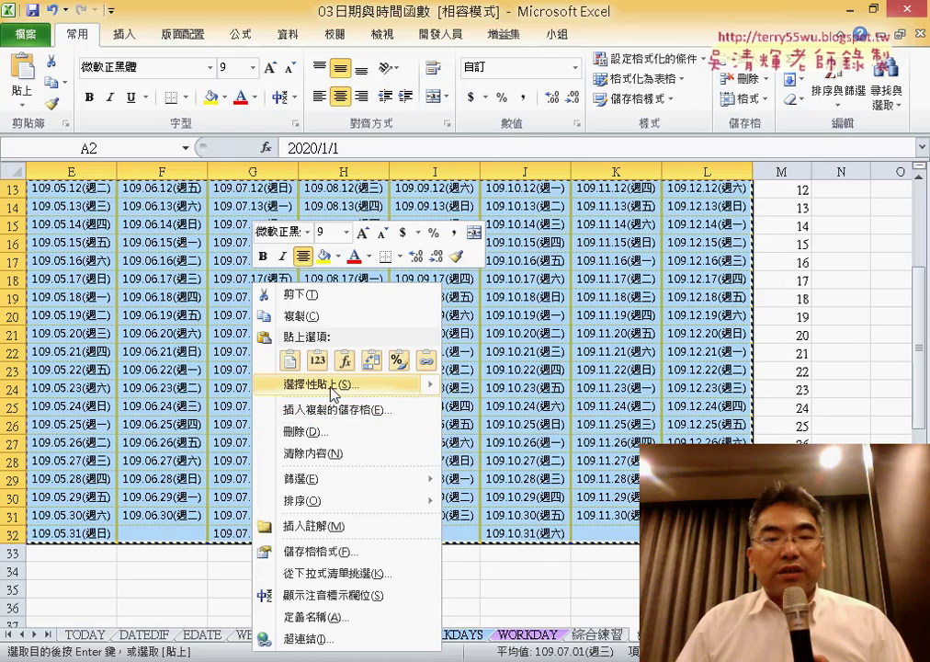
mouse_move(368, 384)
click(510, 554)
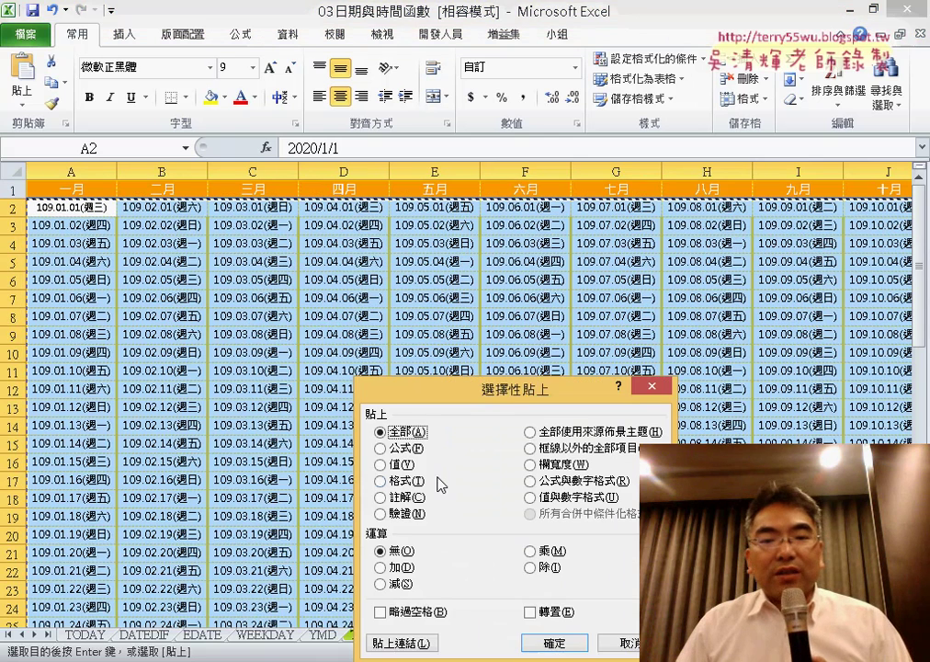
click(380, 465)
click(554, 642)
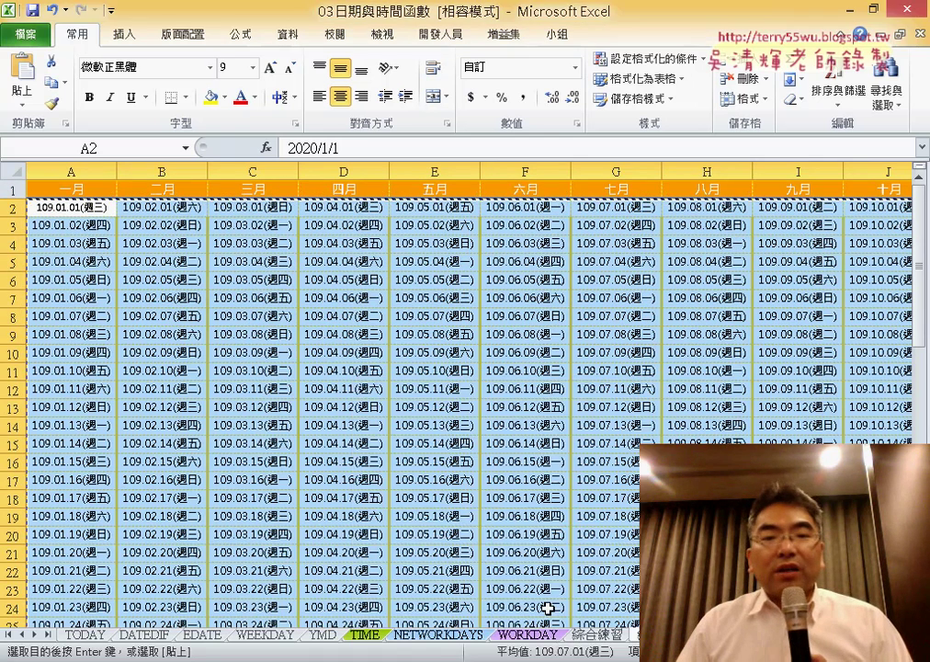
scroll(368, 395, right, 2)
scroll(367, 395, right, 2)
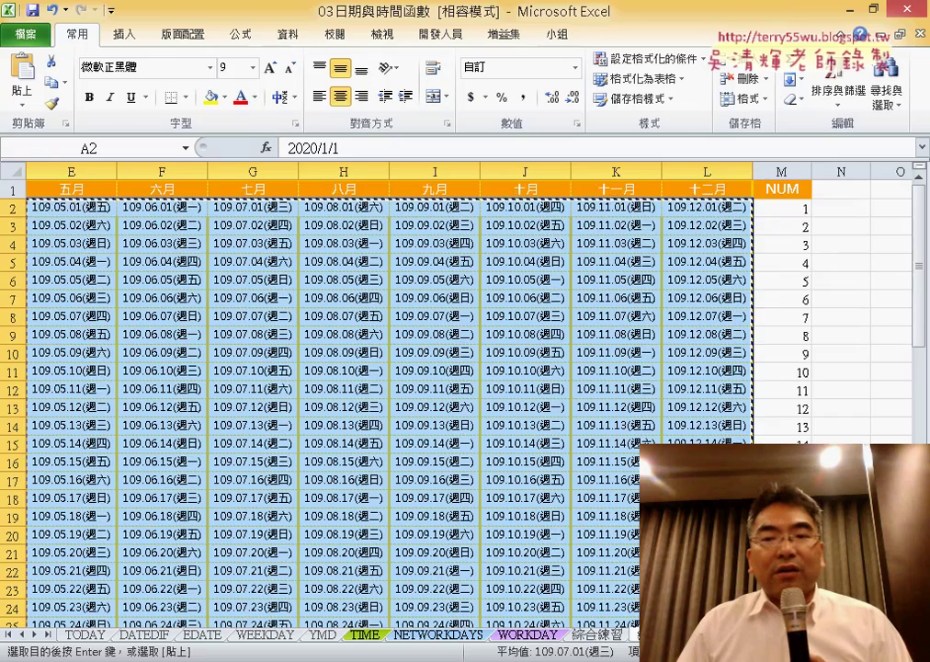
click(776, 190)
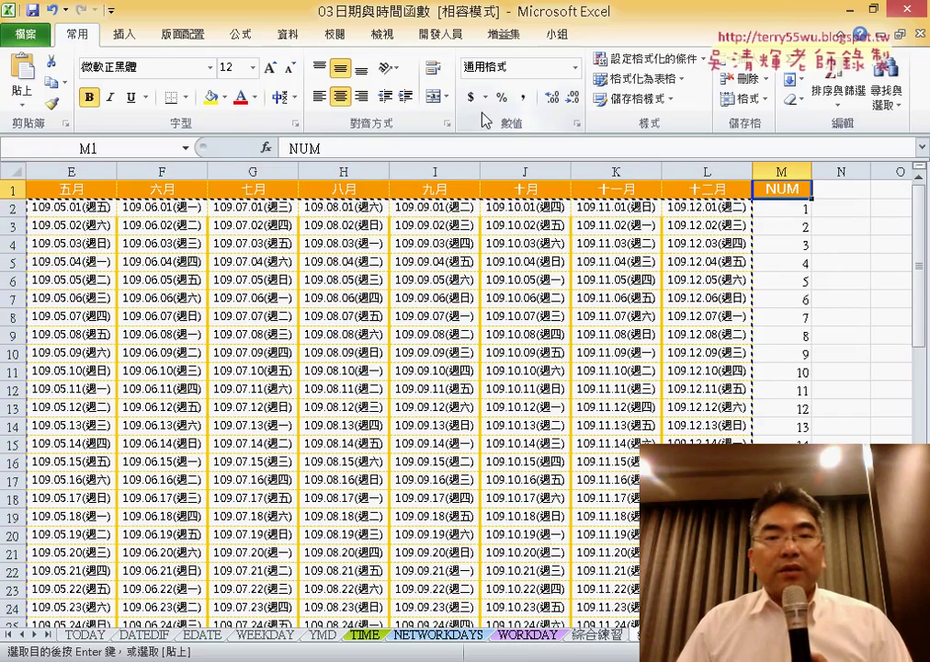
Set up a sort on the NUM column by values, smallest to largest.
click(288, 35)
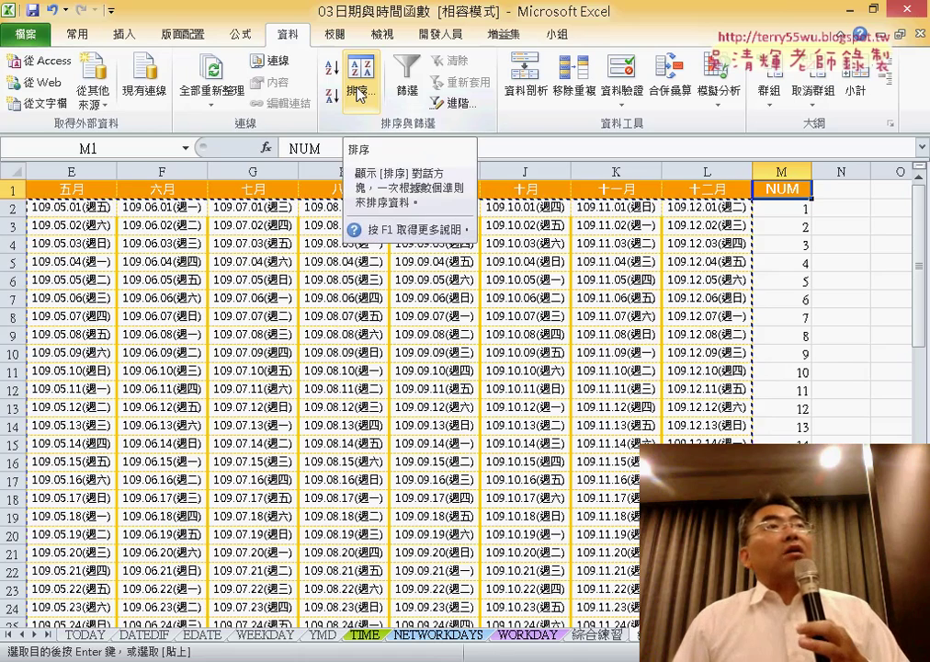
click(358, 95)
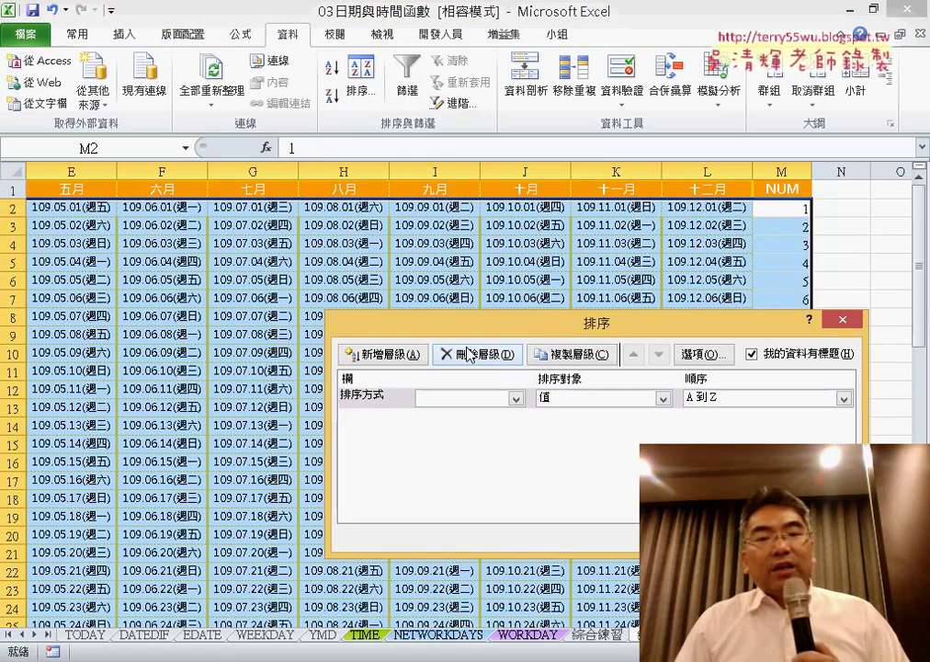
drag(453, 315, 172, 126)
click(234, 210)
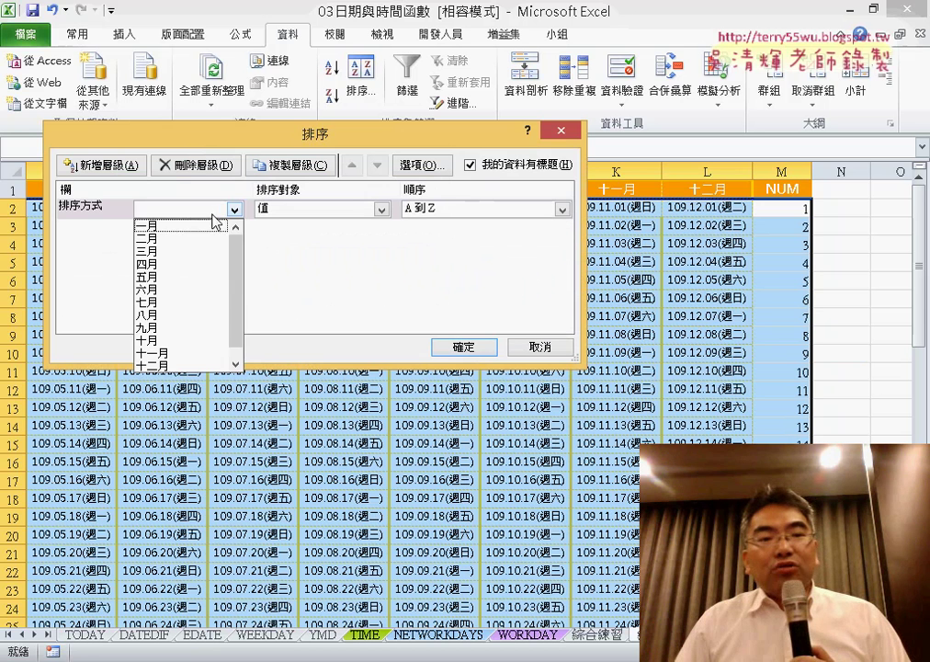
scroll(242, 294, down, 1)
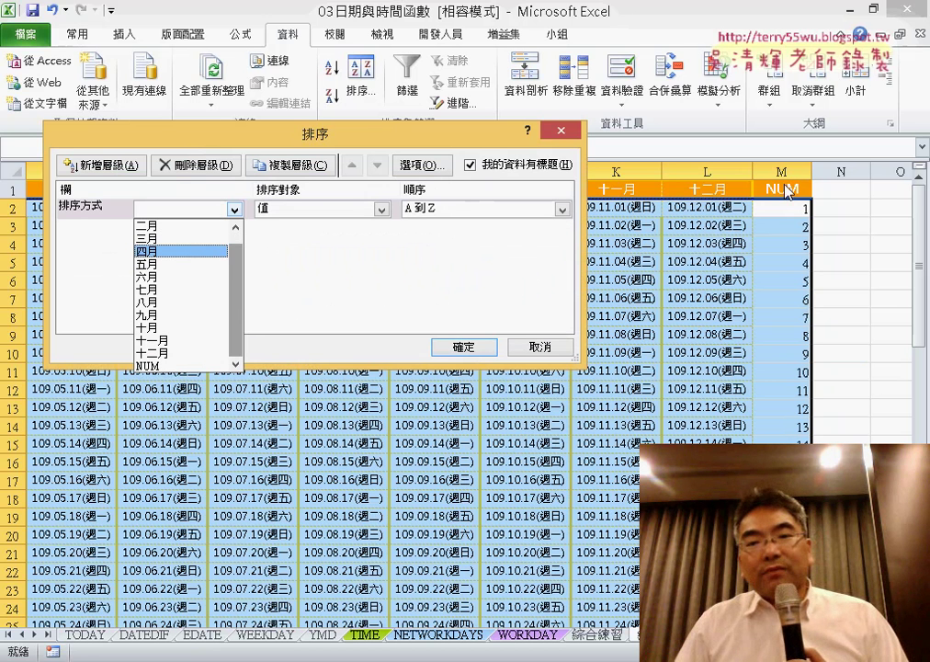
click(190, 366)
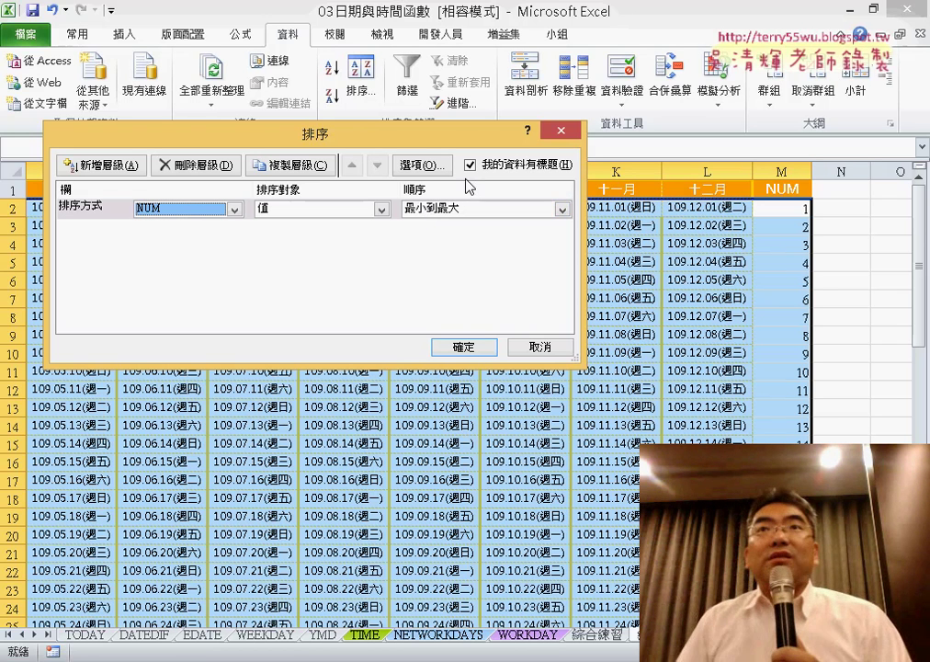
Apply the NUM sort so a blank row follows each row of dates.
click(479, 348)
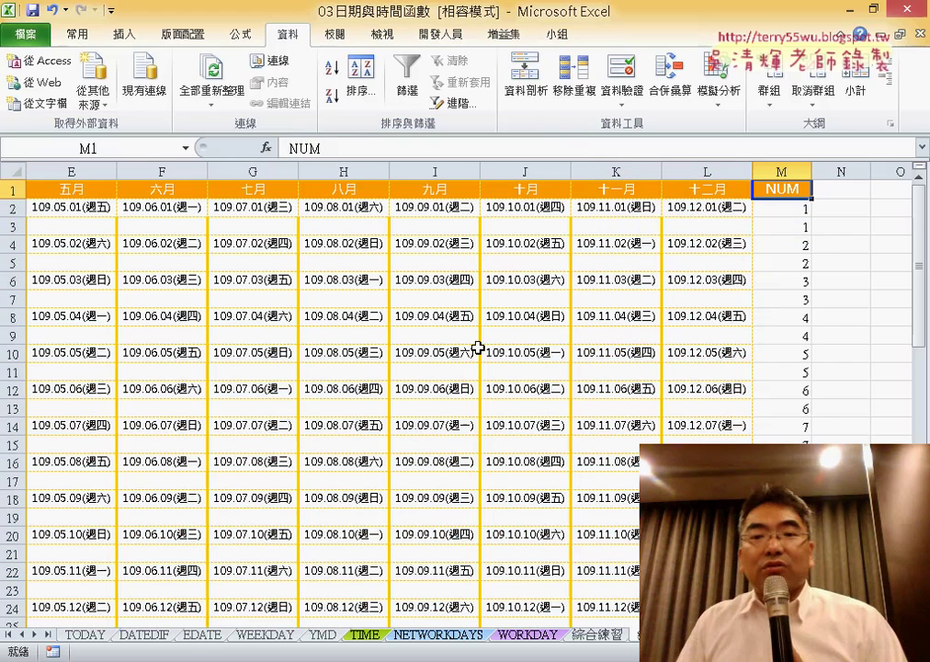
drag(777, 225, 5, 225)
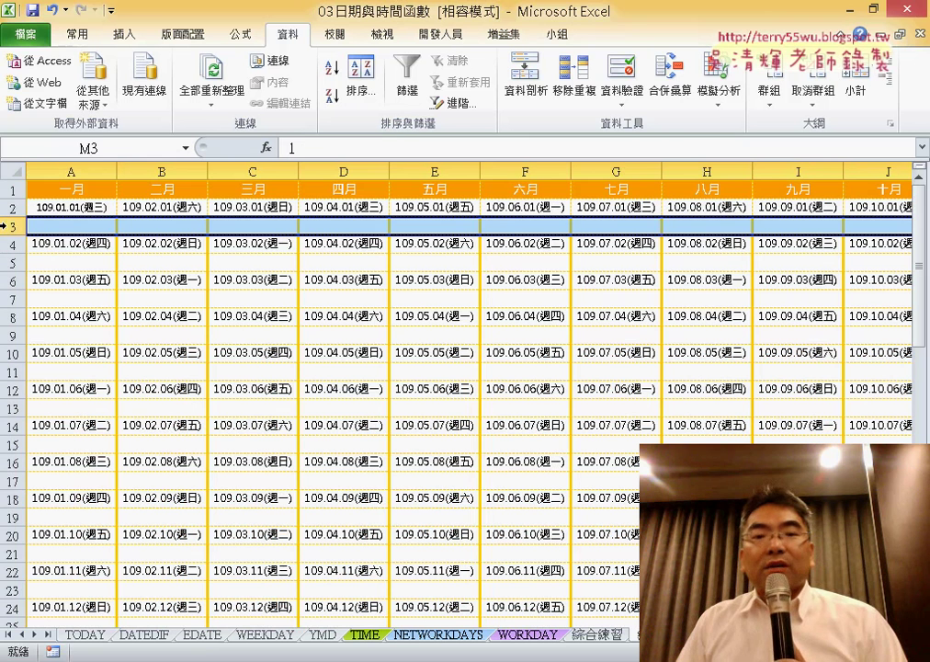
click(77, 244)
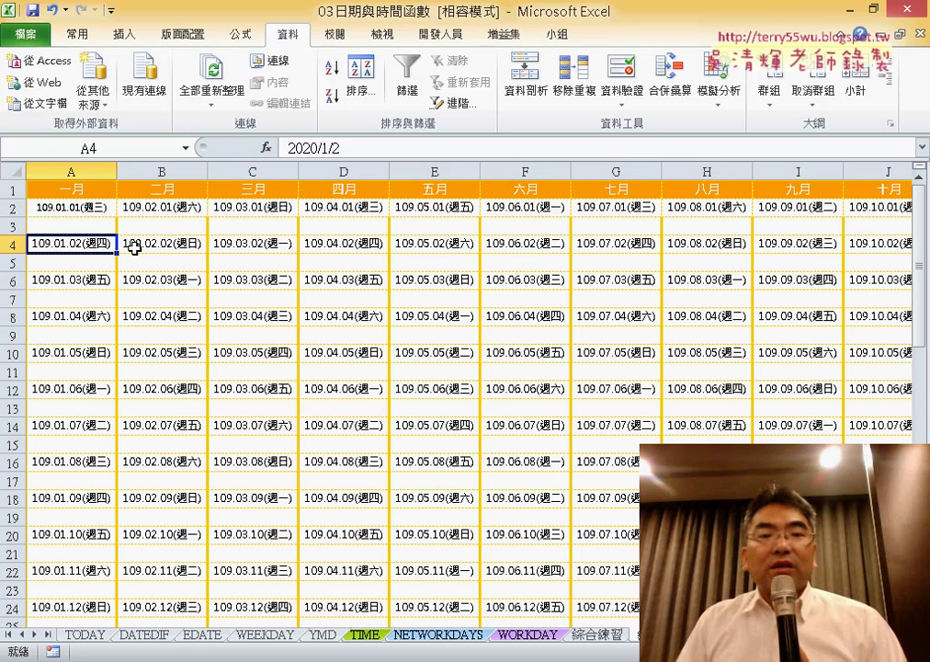
Delete the NUM helper column M and return to cell A2.
scroll(459, 395, right, 4)
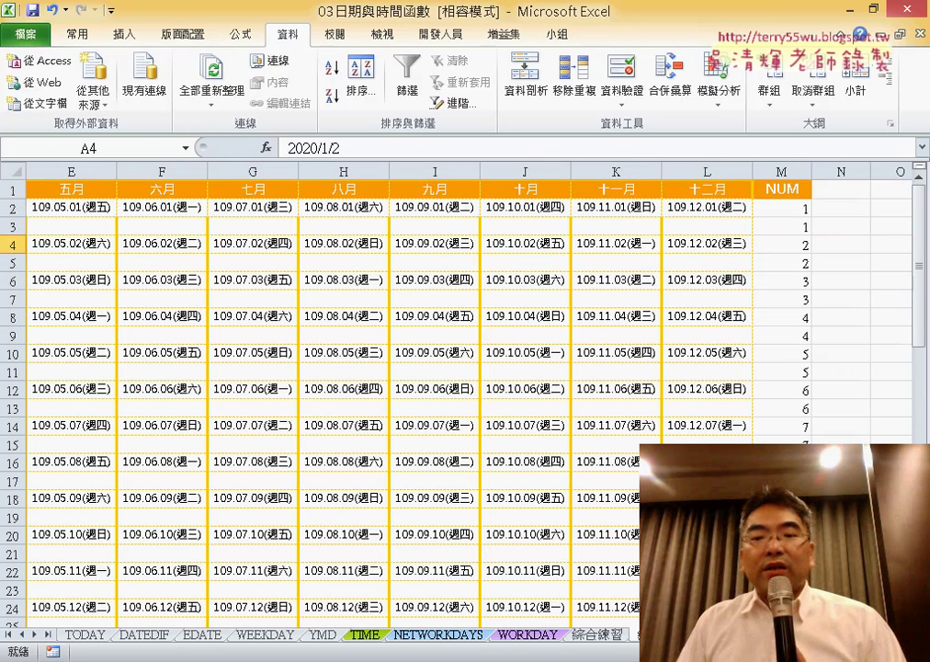
click(789, 172)
right_click(796, 247)
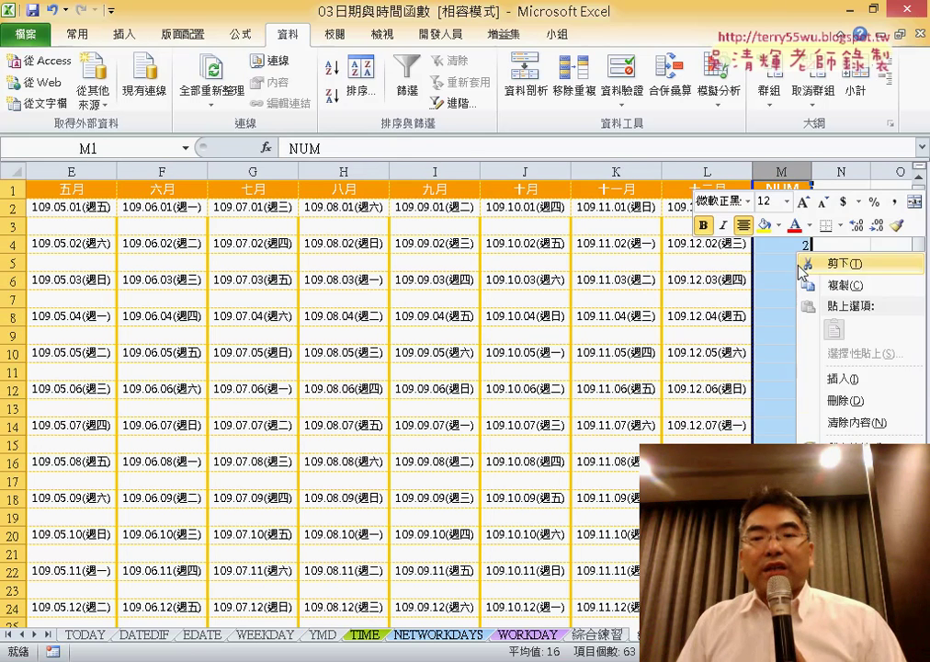
click(844, 409)
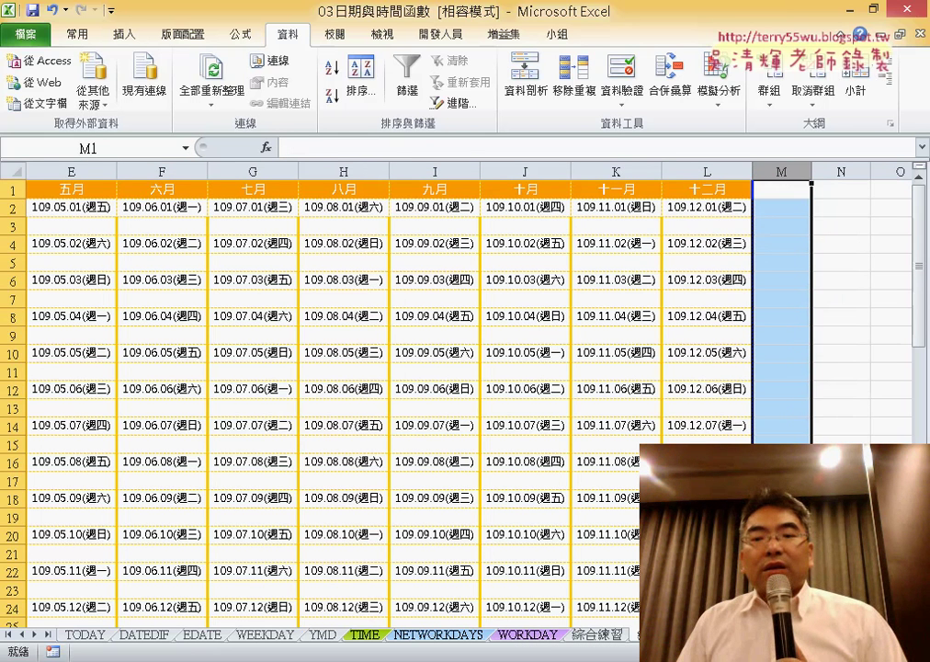
scroll(459, 395, left, 1)
scroll(460, 395, left, 3)
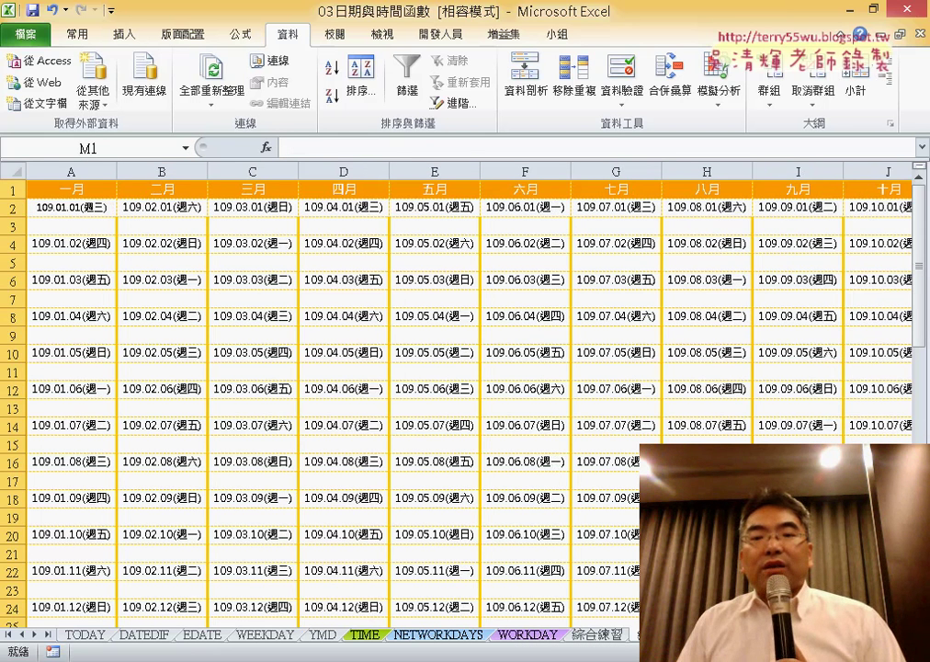
click(67, 208)
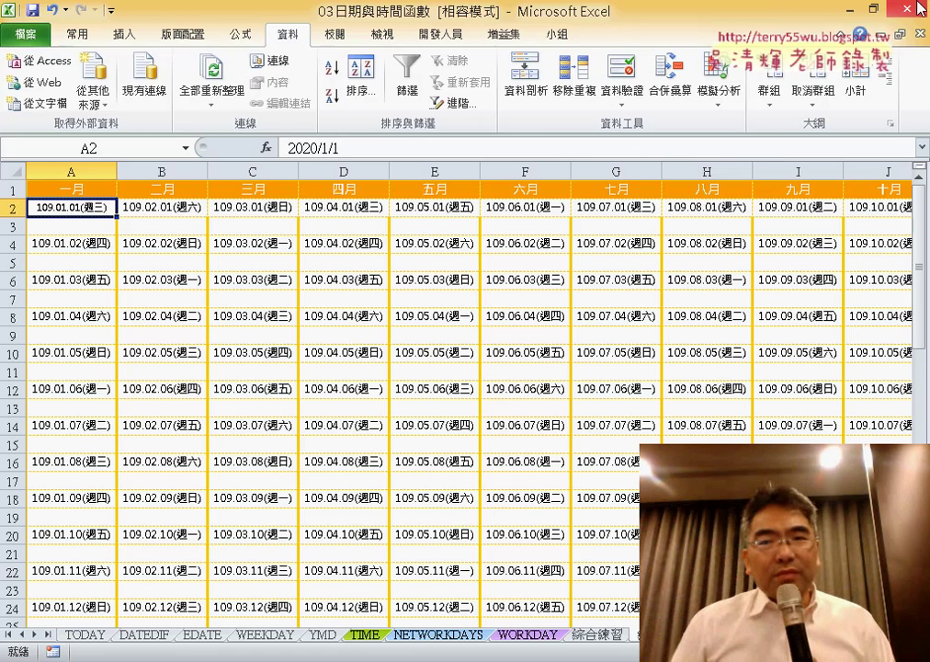
mouse_move(909, 13)
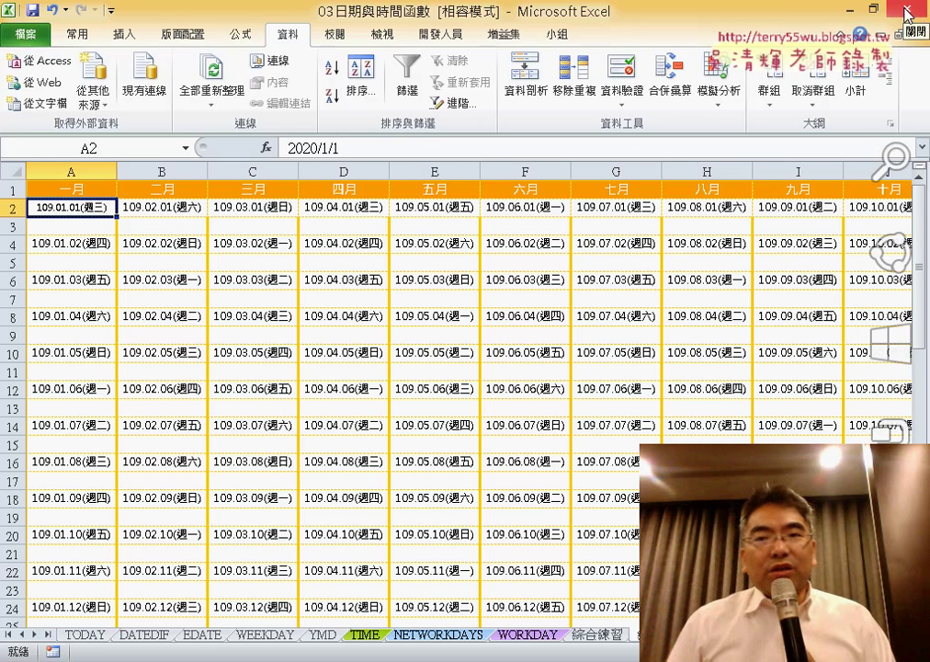
Close the date workbook, minimize Explorer and Notepad, and restore the 04數學函數 workbook.
click(909, 13)
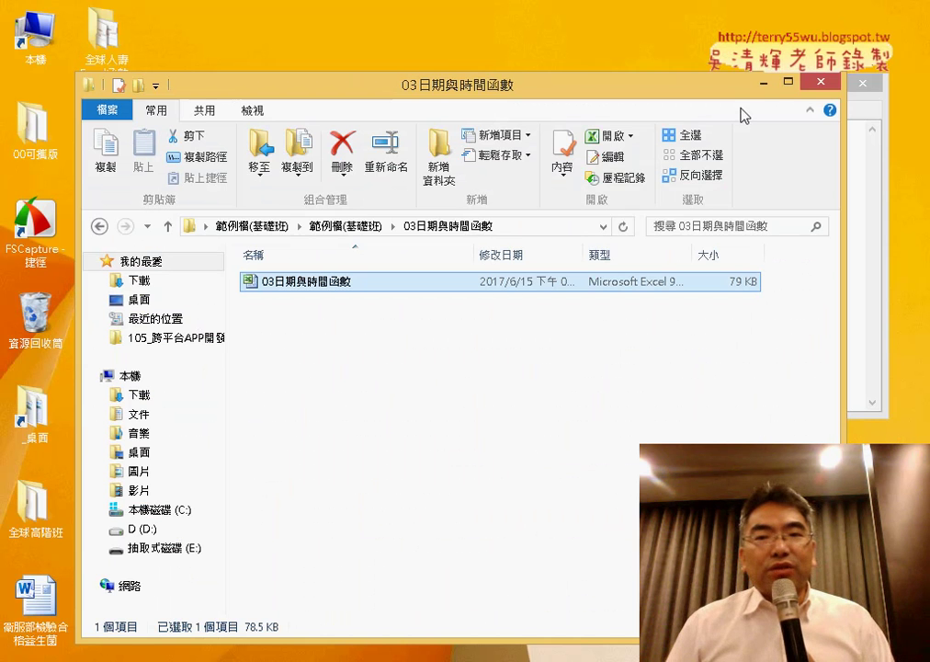
click(765, 84)
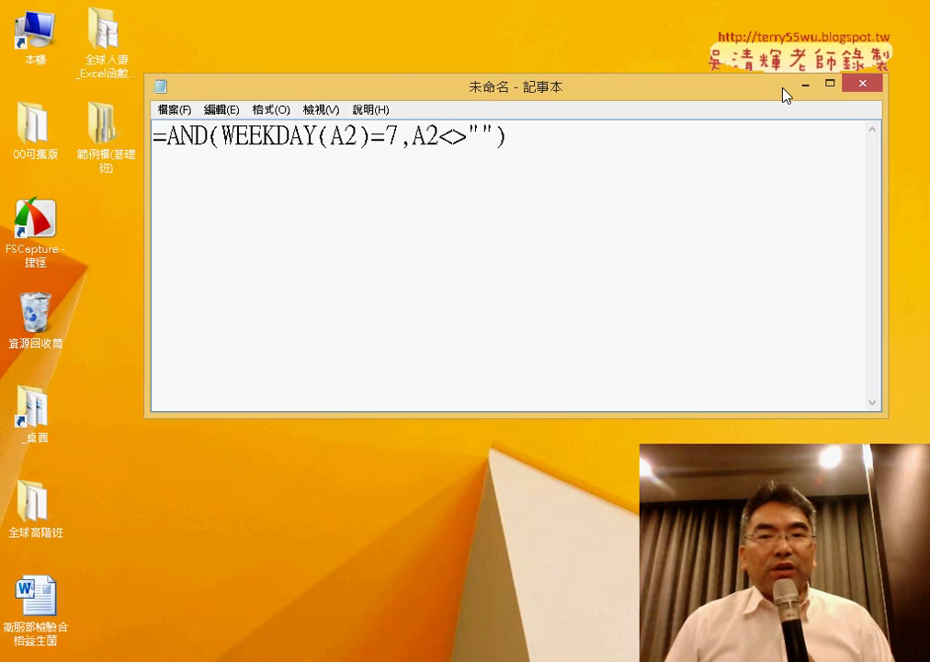
click(805, 84)
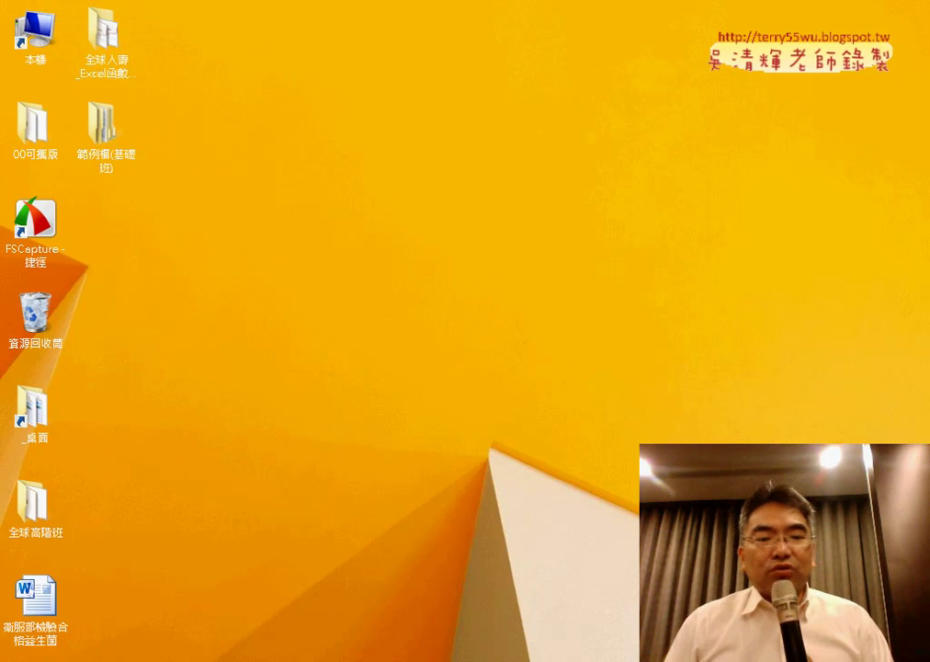
mouse_move(243, 658)
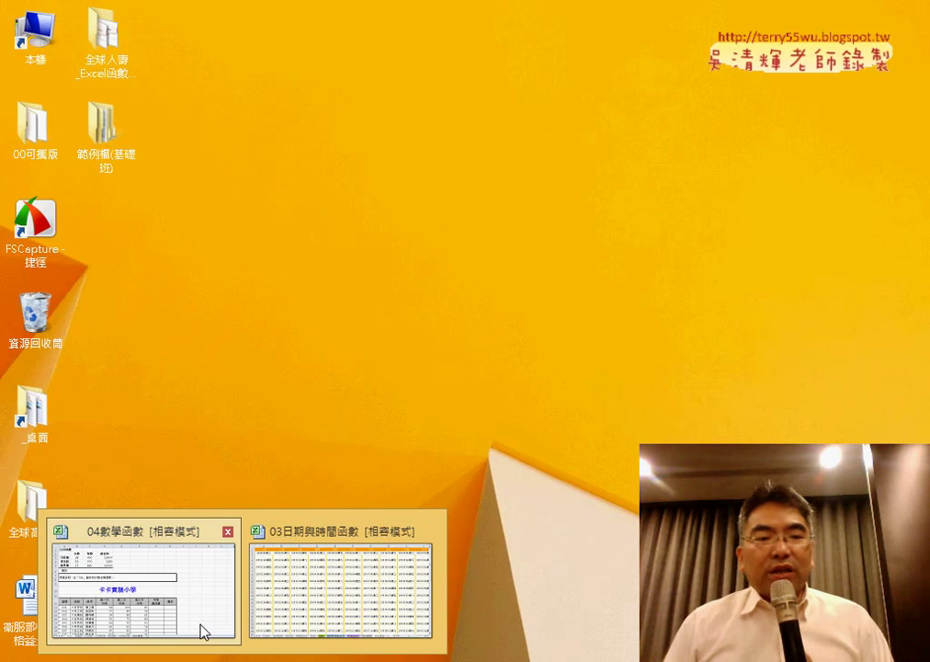
click(201, 625)
Enter exam weights in row 11: 30% in D11 and E11, 40% in F11.
scroll(330, 395, down, 3)
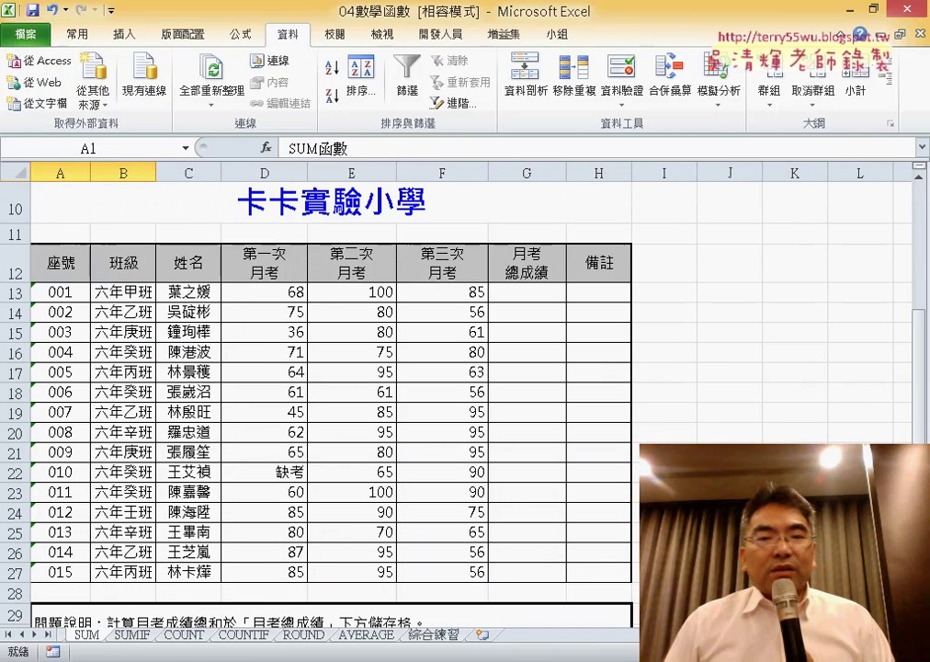
scroll(331, 395, down, 1)
scroll(331, 396, up, 1)
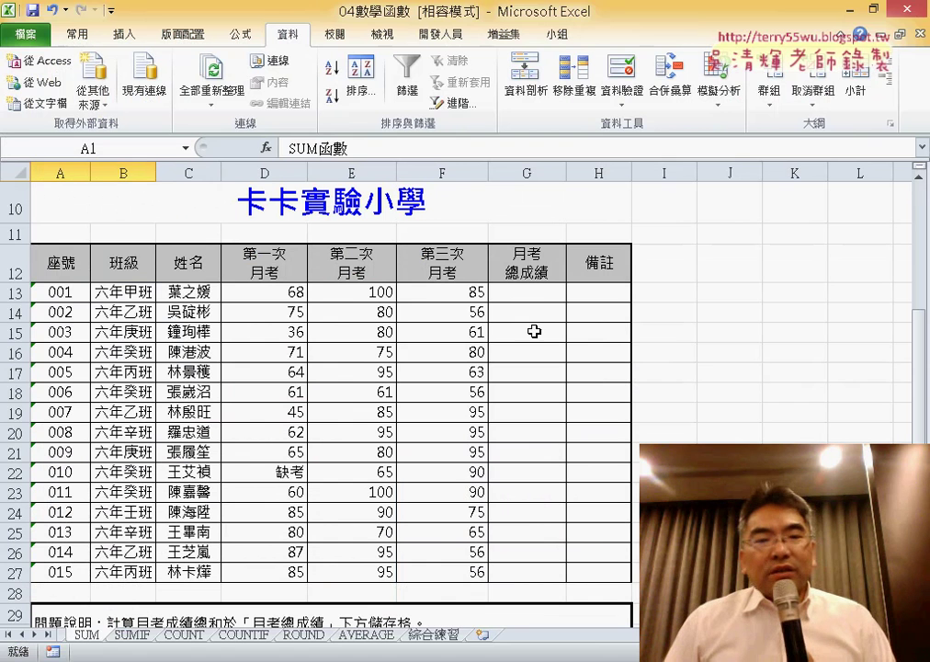
click(284, 231)
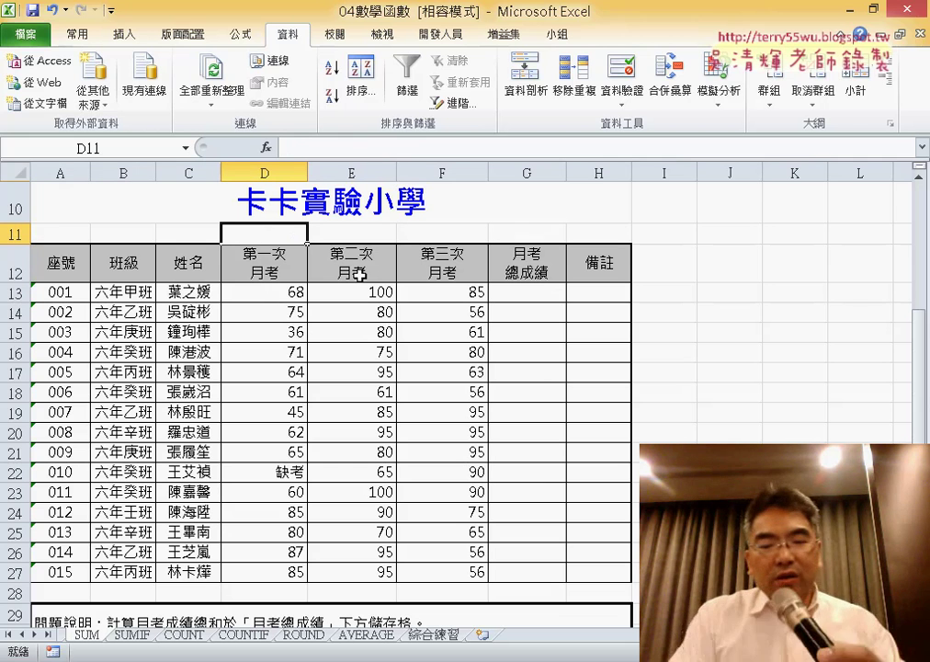
text(3)
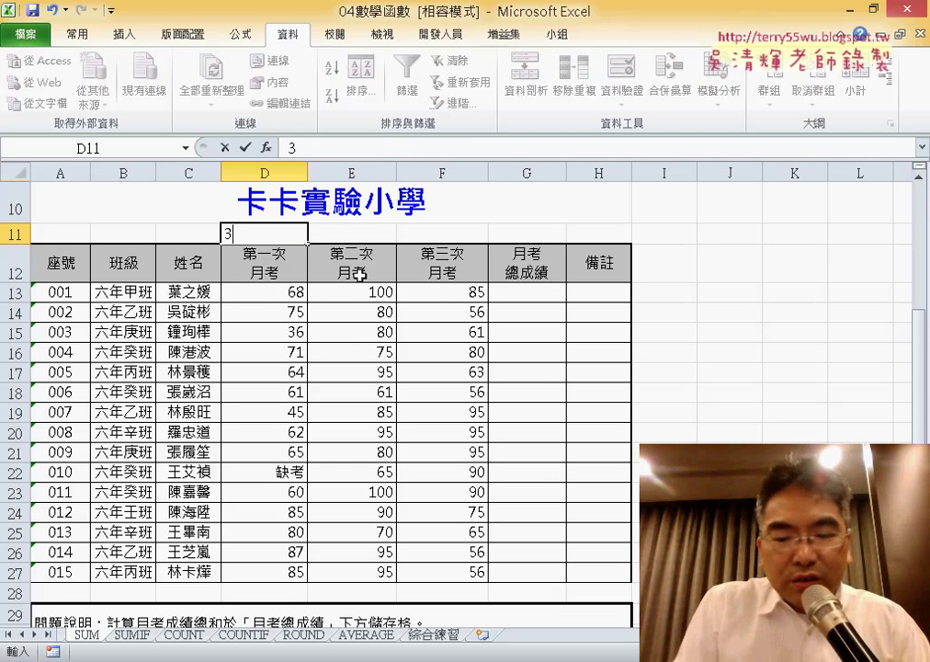
text(0)
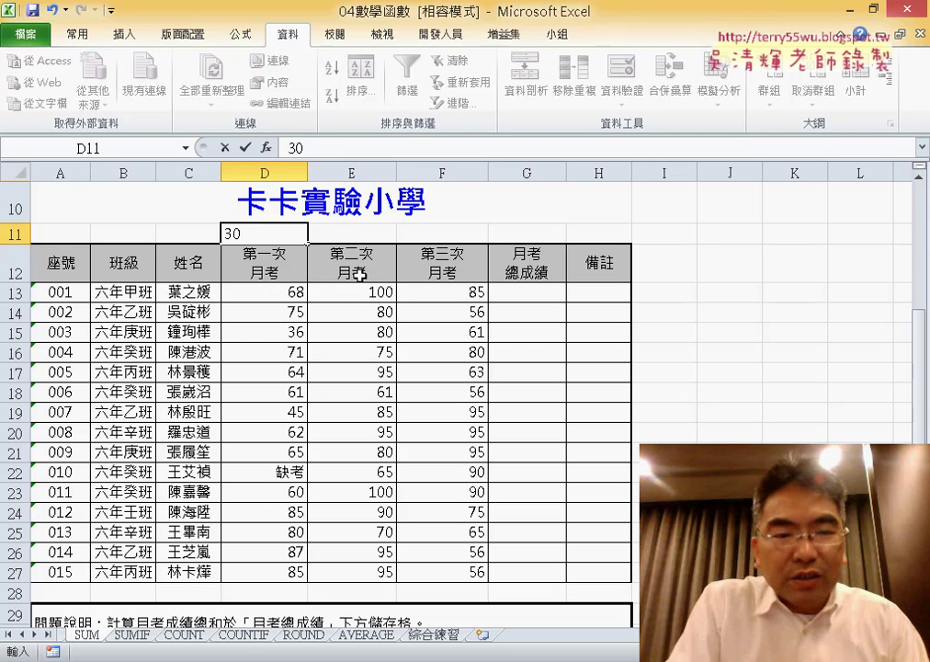
text(%)
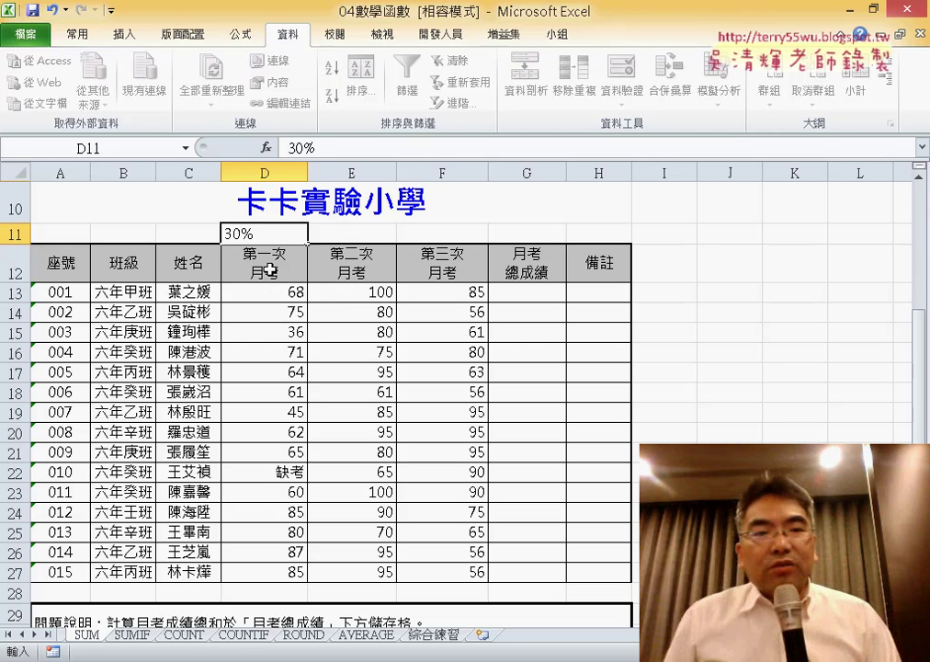
click(275, 232)
drag(309, 241, 461, 242)
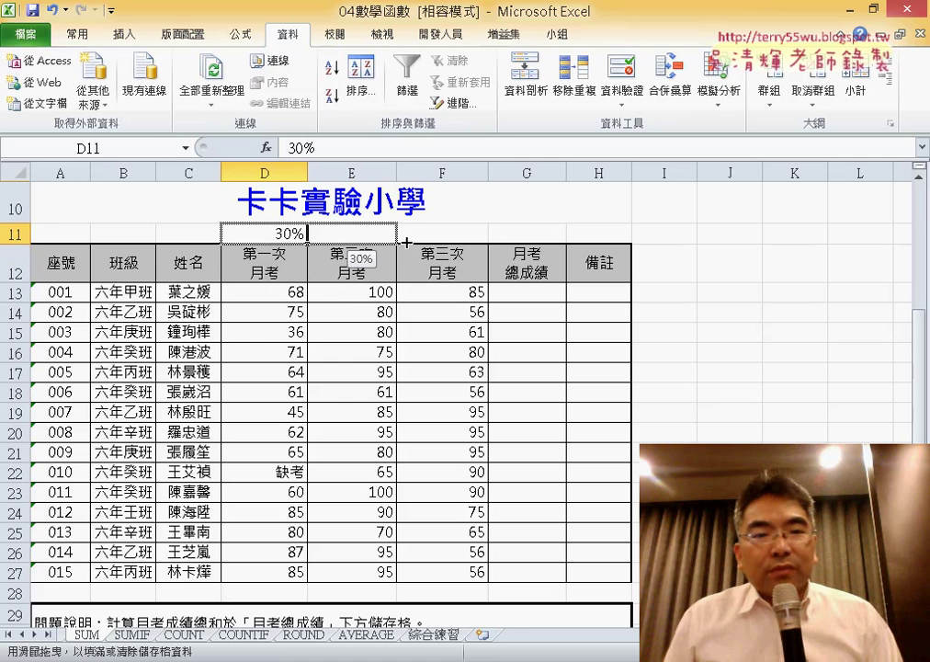
click(450, 235)
double_click(459, 233)
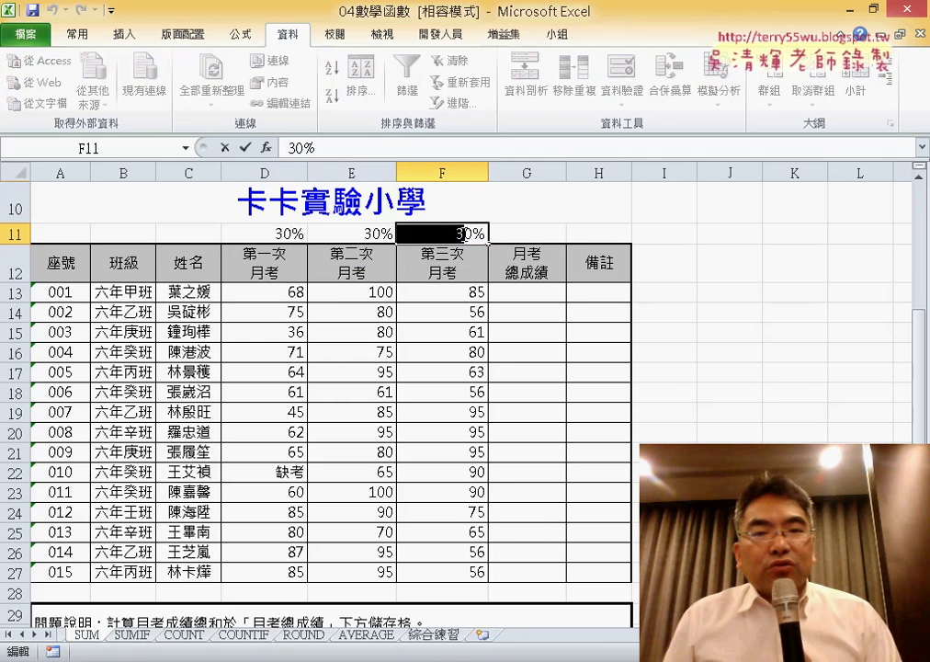
text(4)
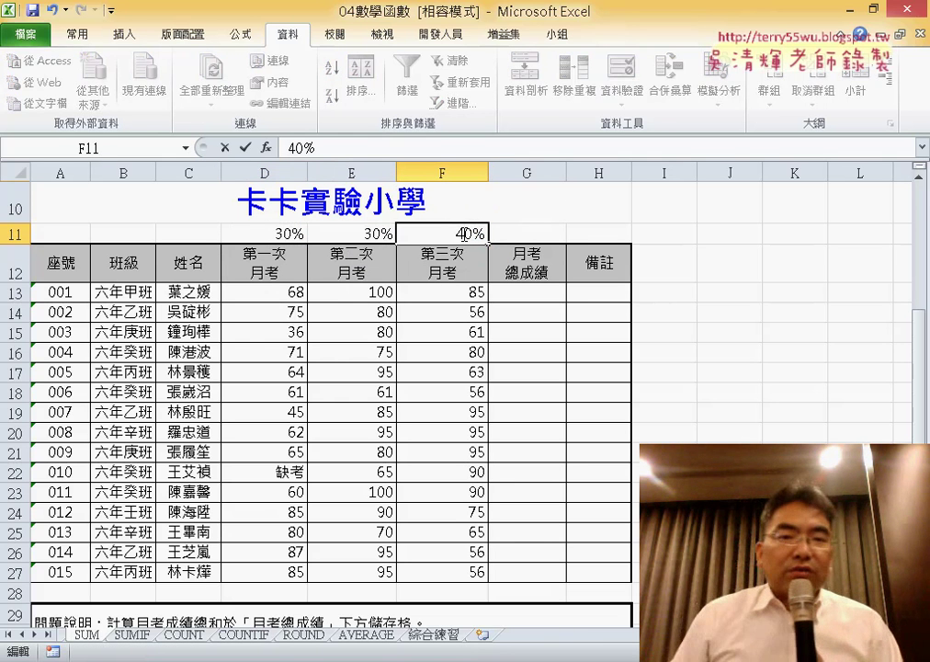
click(410, 292)
click(468, 234)
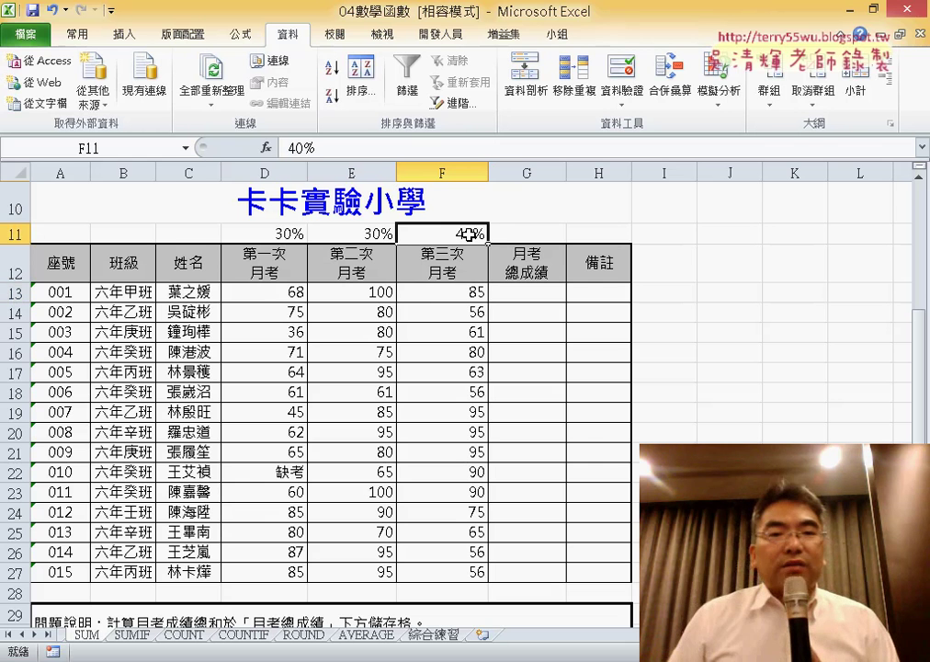
click(532, 298)
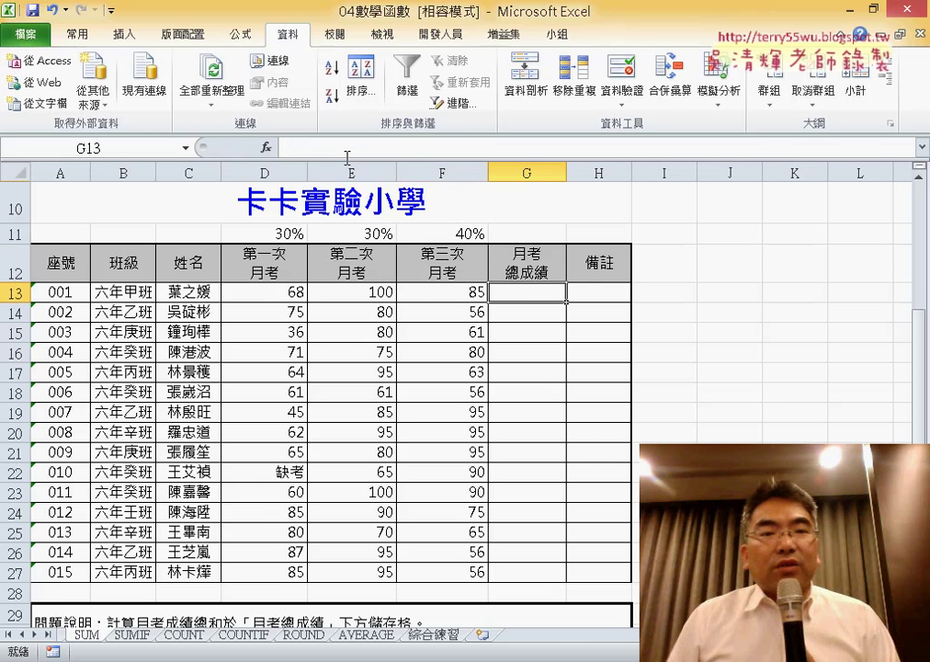
Enter =D$11*D13+E11*E13+F11*F13 in G13, locking the D11 weight's row.
click(346, 150)
text(=)
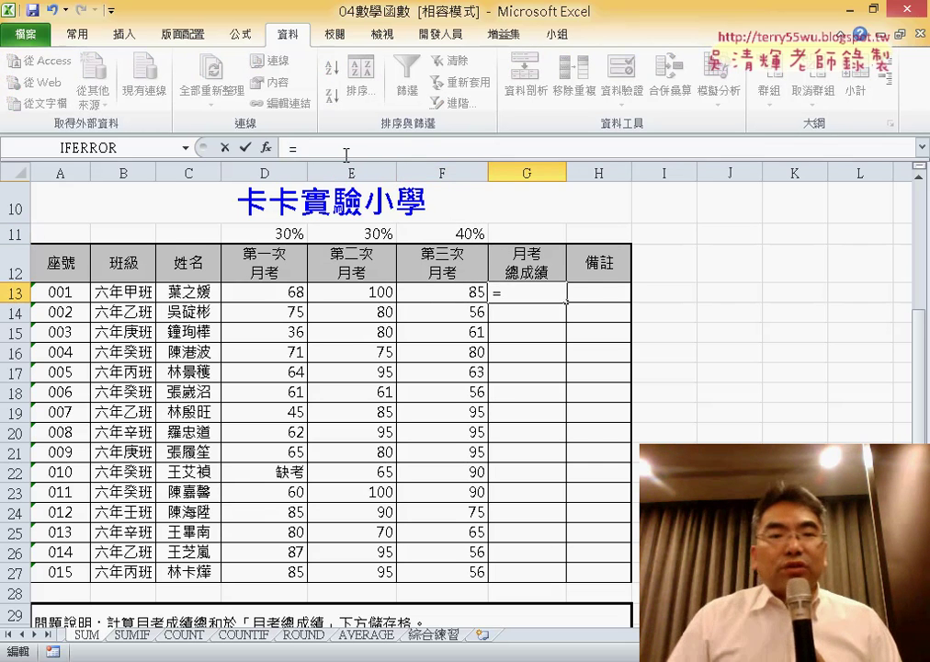
click(279, 233)
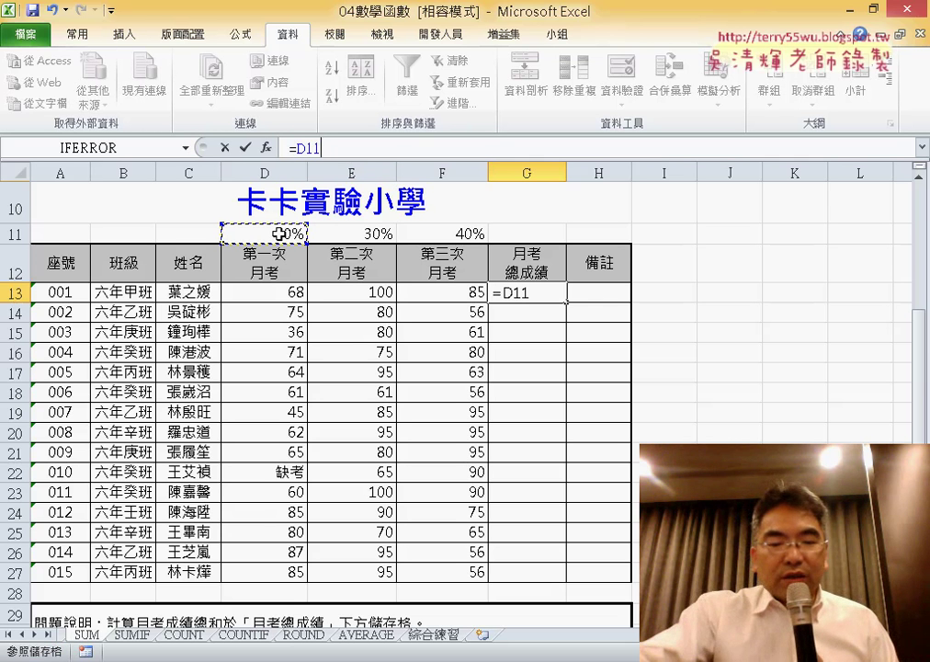
text(*)
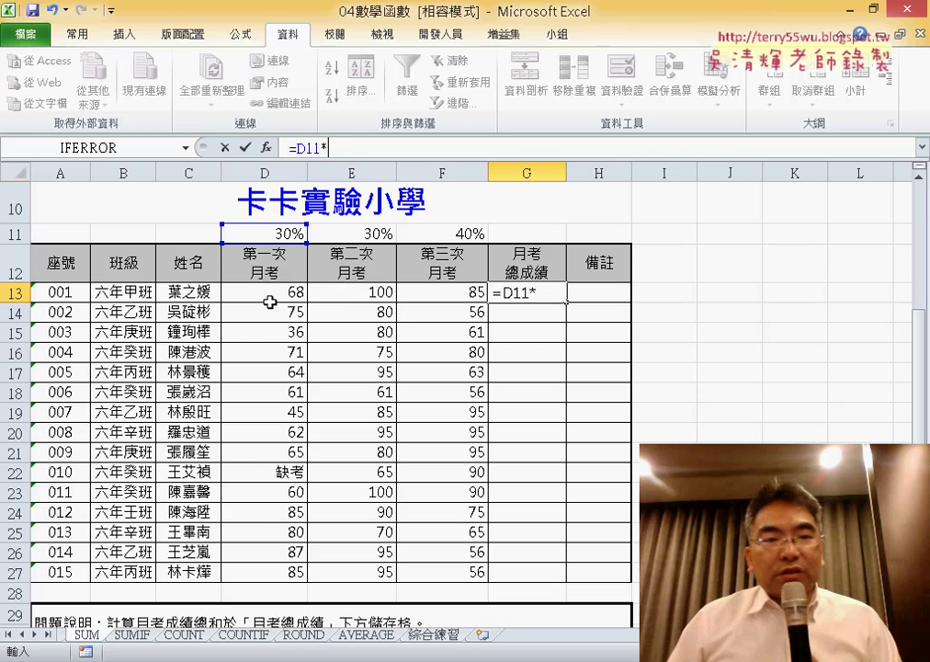
click(276, 293)
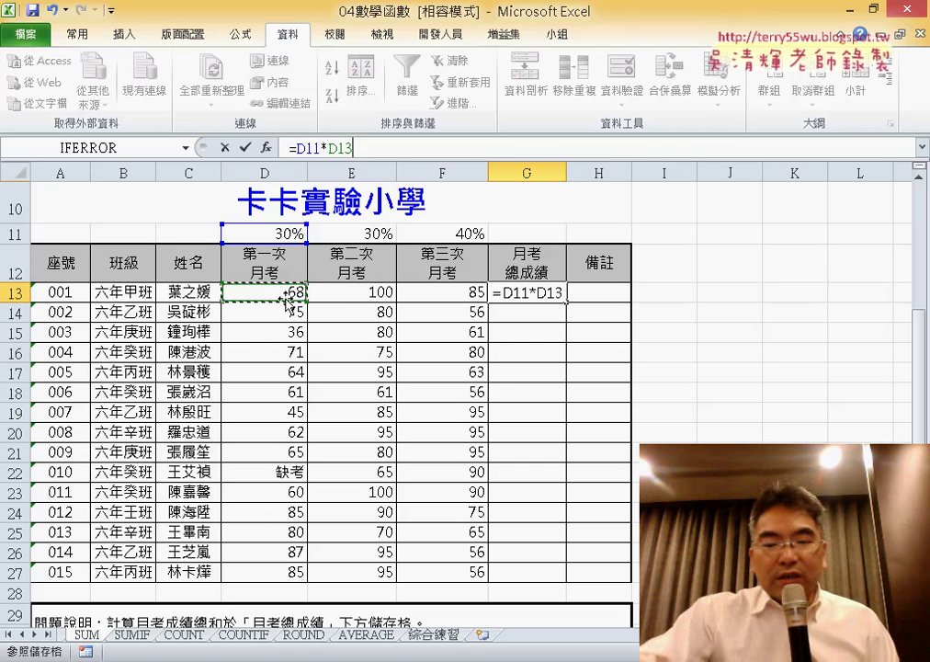
text(+)
click(359, 232)
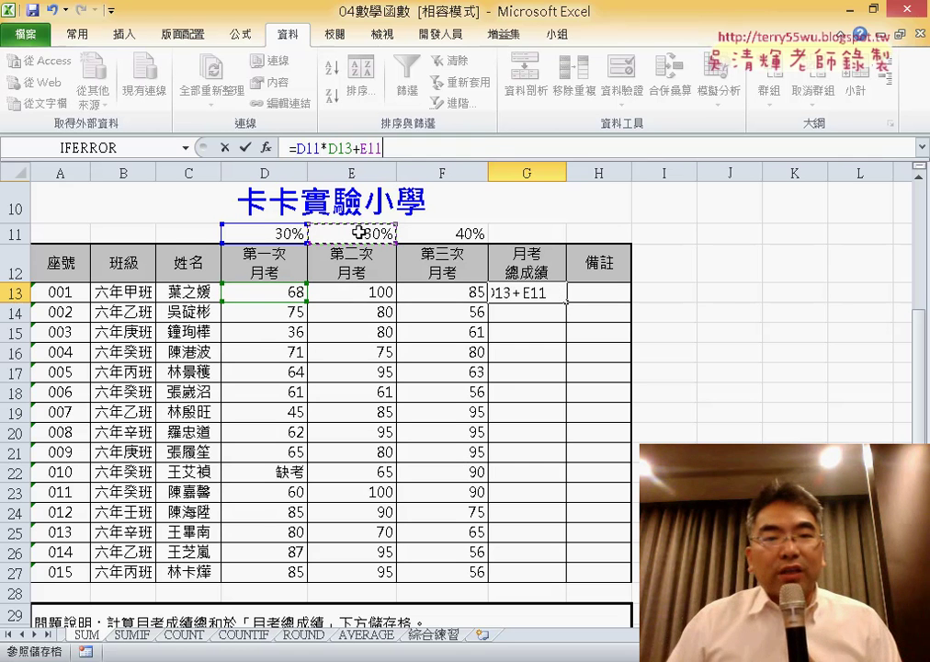
text(*)
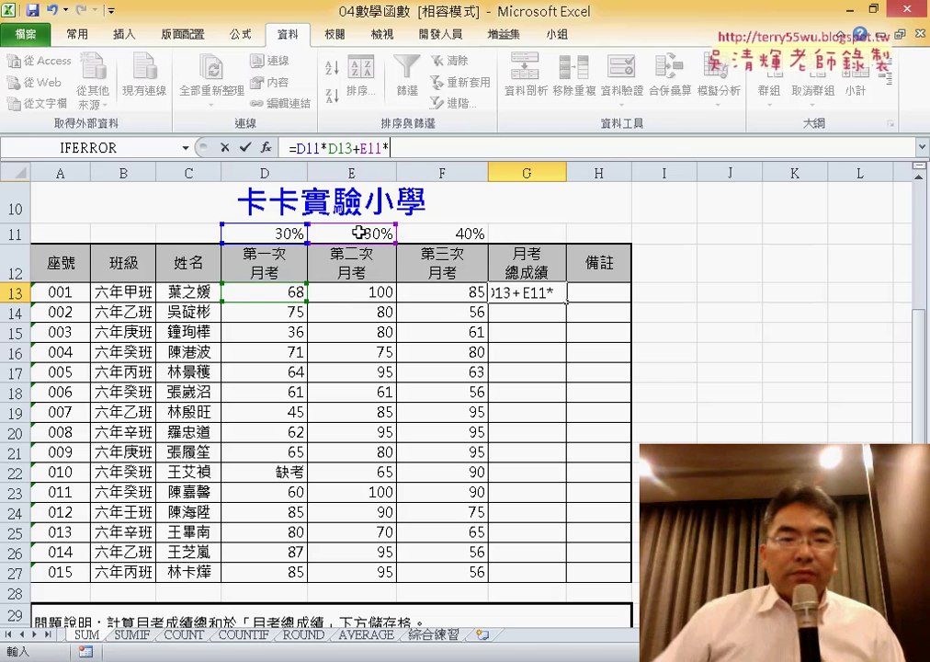
click(373, 297)
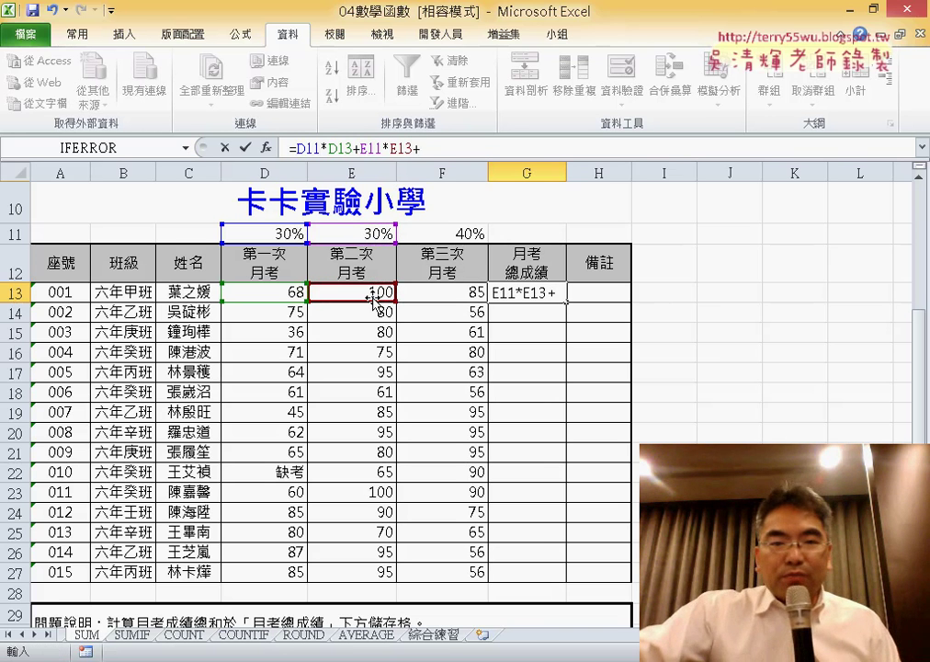
click(472, 232)
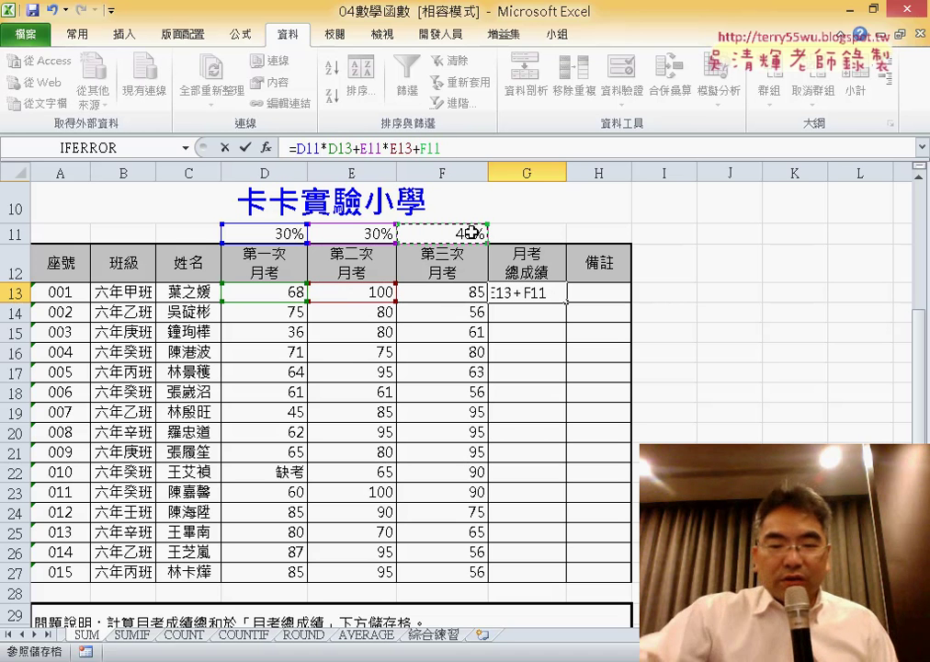
text(*)
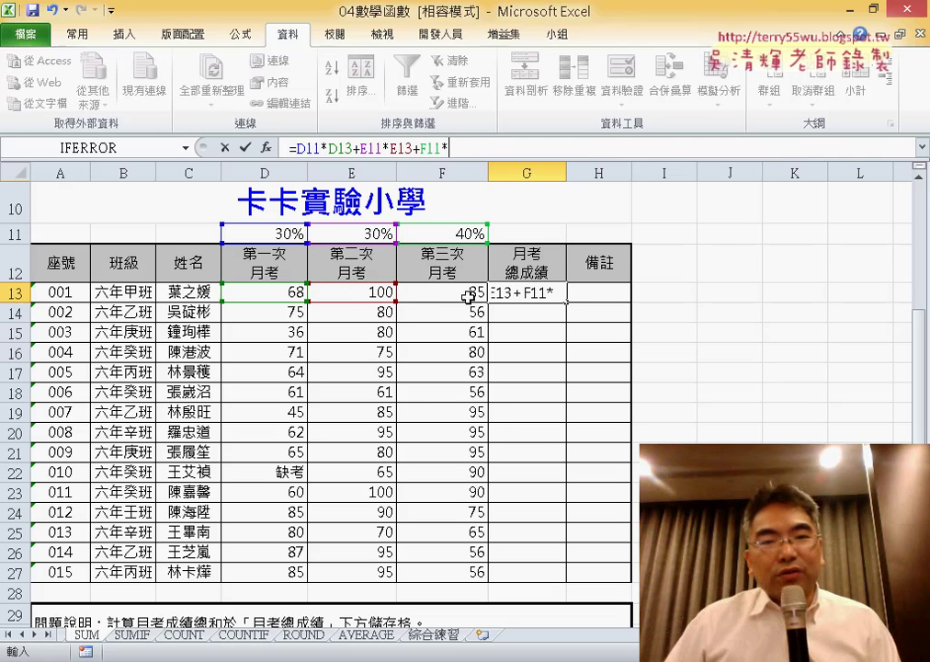
click(469, 294)
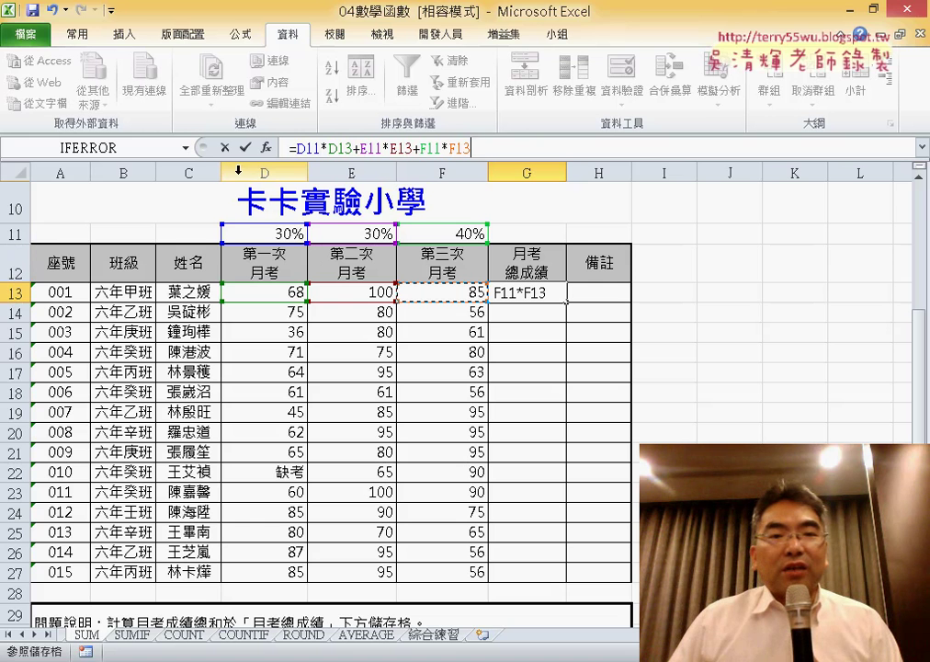
click(307, 147)
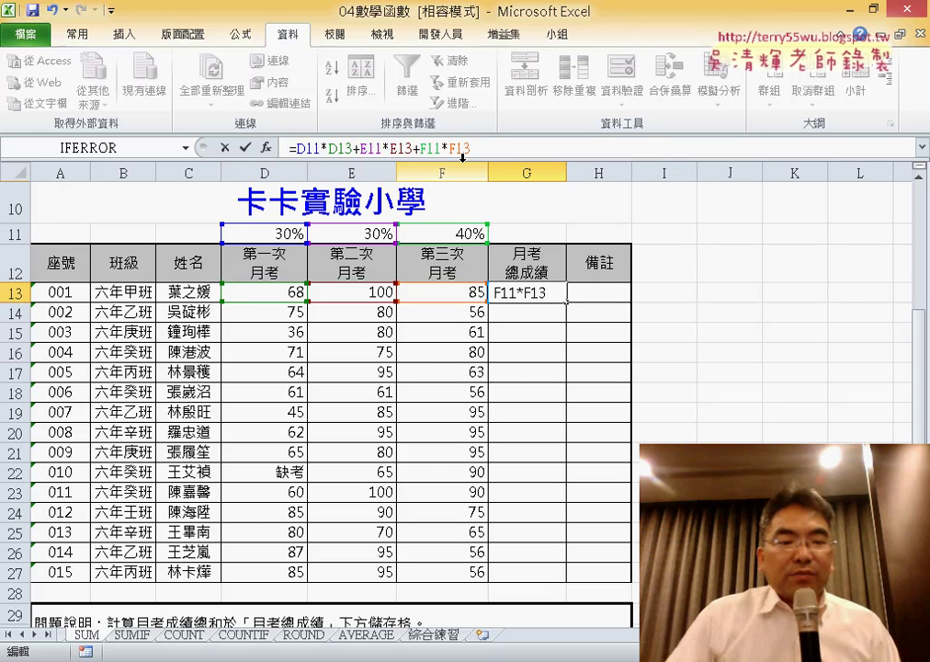
text($)
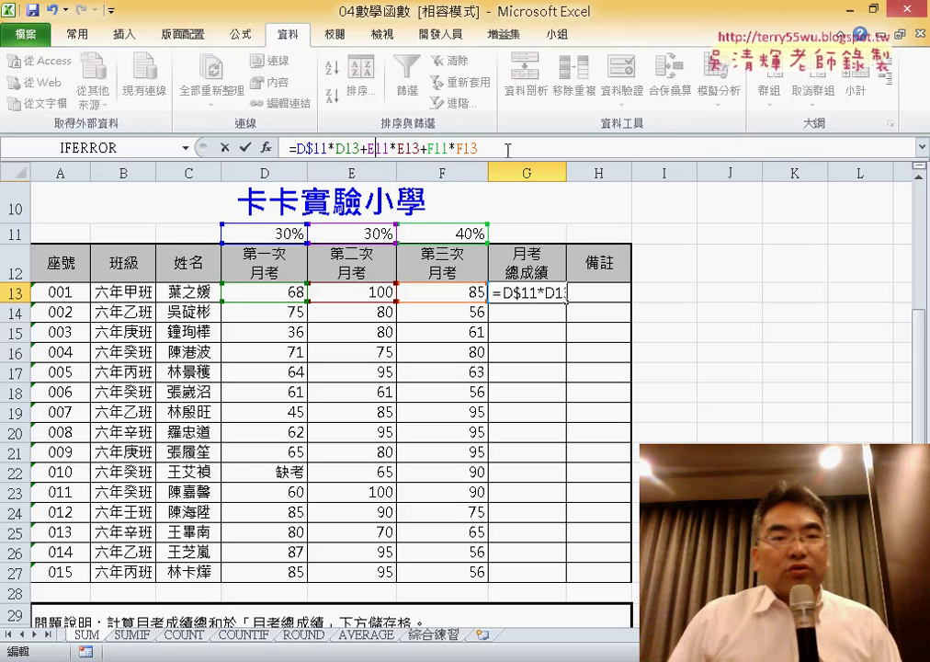
text($)
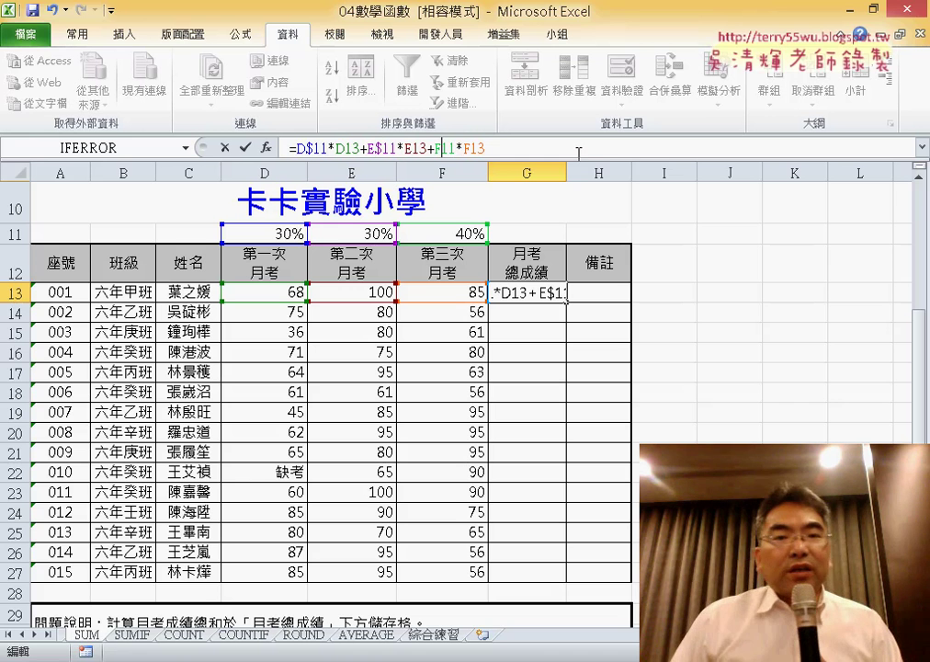
text($)
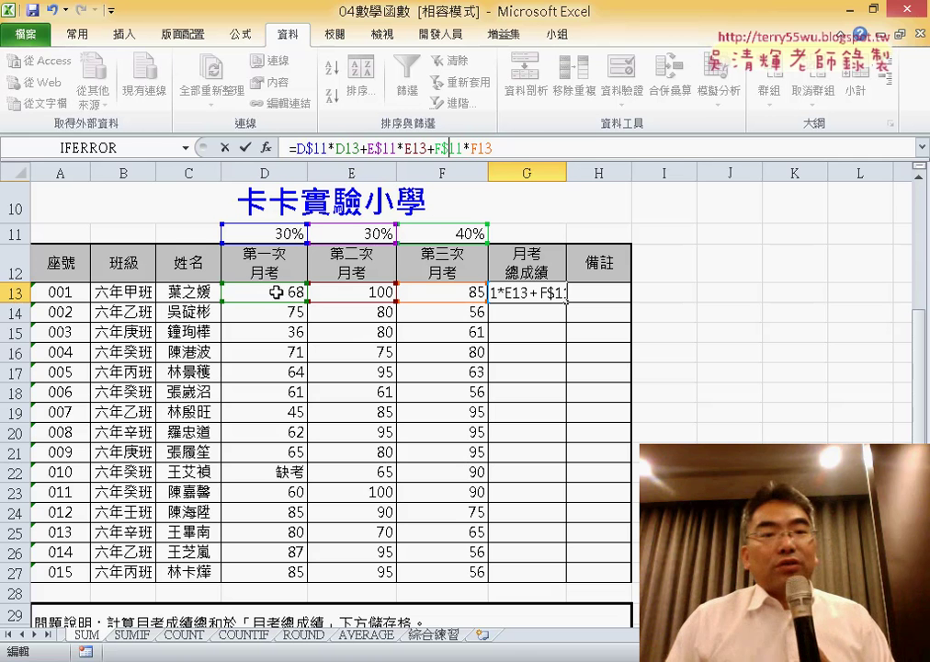
Commit G13's row-locked weighted formula, fill it down to G27, and widen column H.
click(246, 147)
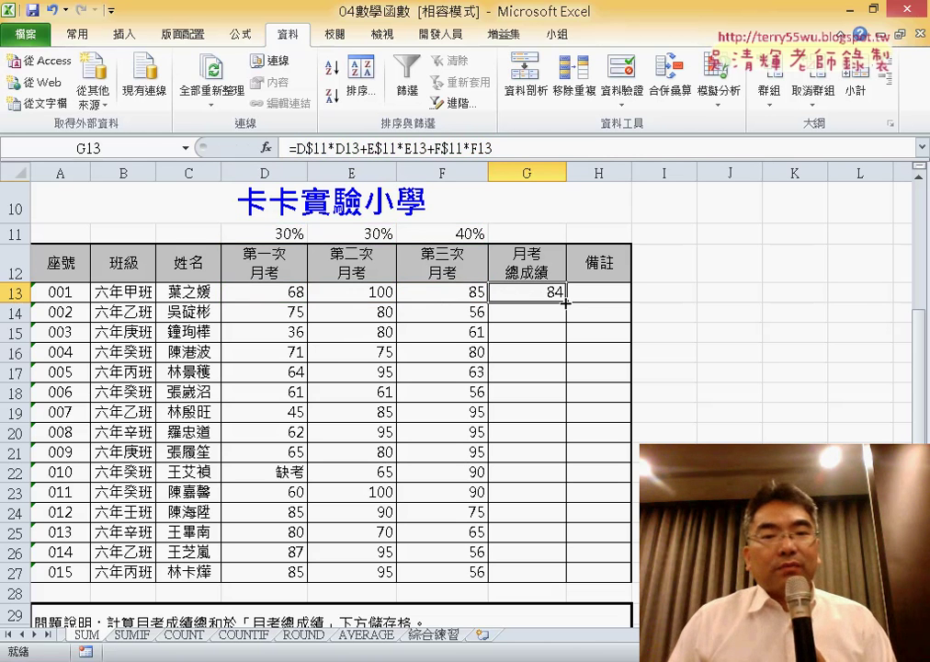
double_click(563, 301)
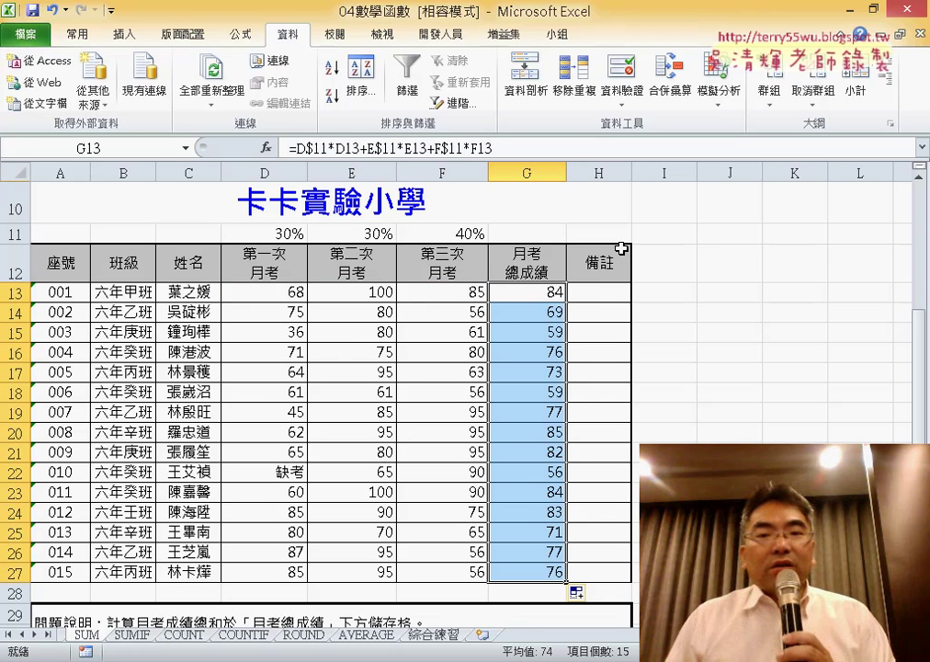
drag(631, 173, 654, 173)
Review G13's formula =D$11*D13+E$11*E13+F$11*F13 and leave it unchanged.
click(546, 295)
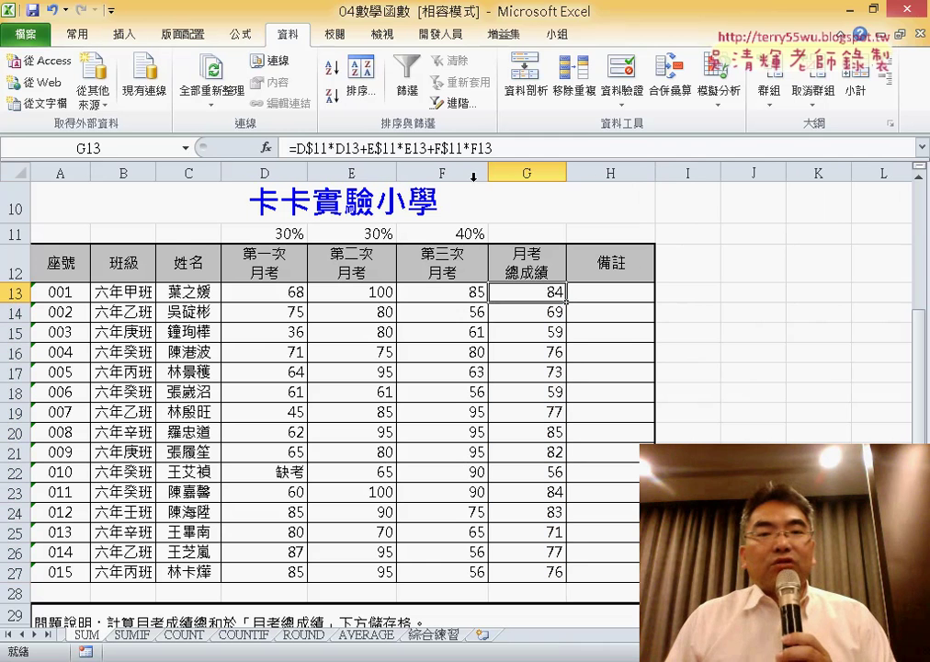
key(F2)
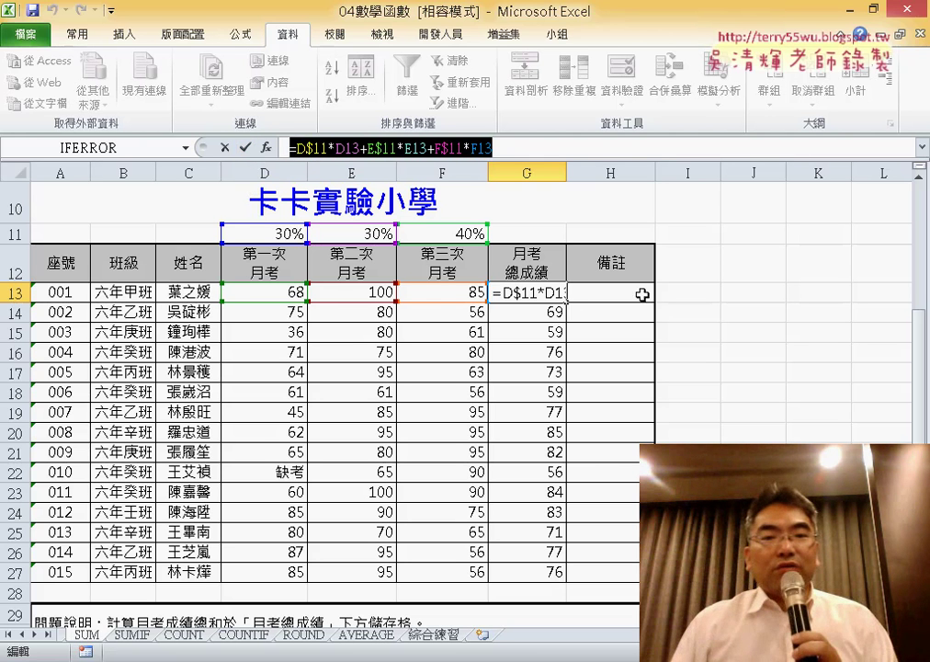
click(244, 149)
Insert the SUMPRODUCT function from 數學與三角函數 into H13.
click(616, 297)
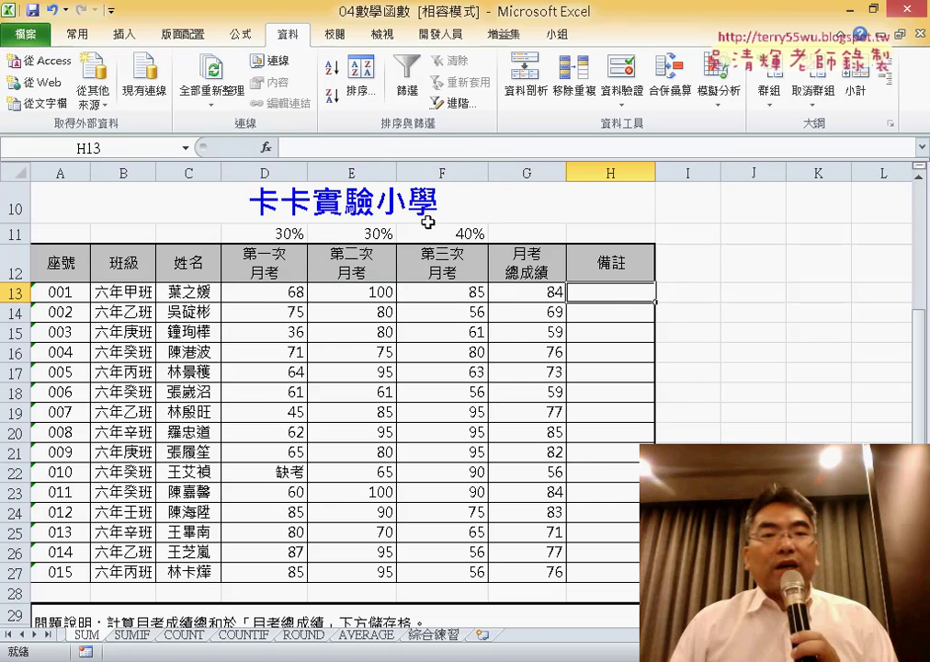
click(265, 148)
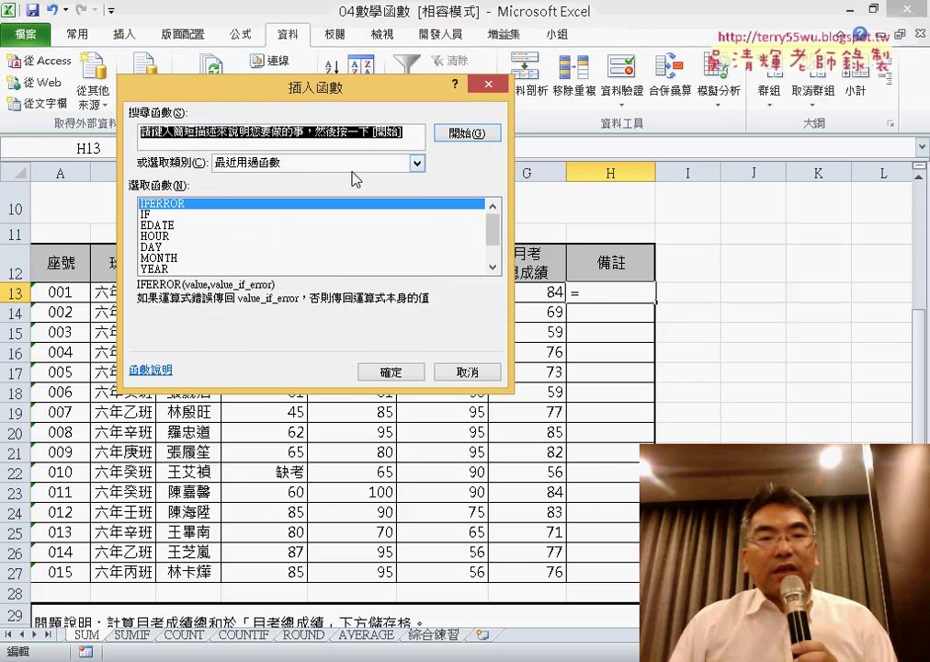
click(354, 164)
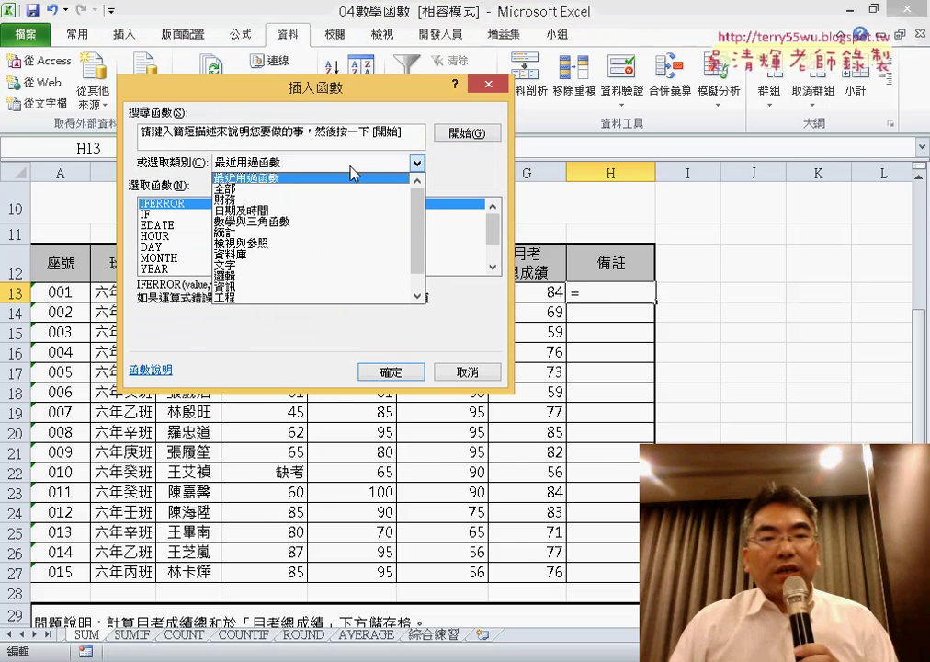
click(354, 227)
drag(493, 208, 497, 260)
click(245, 225)
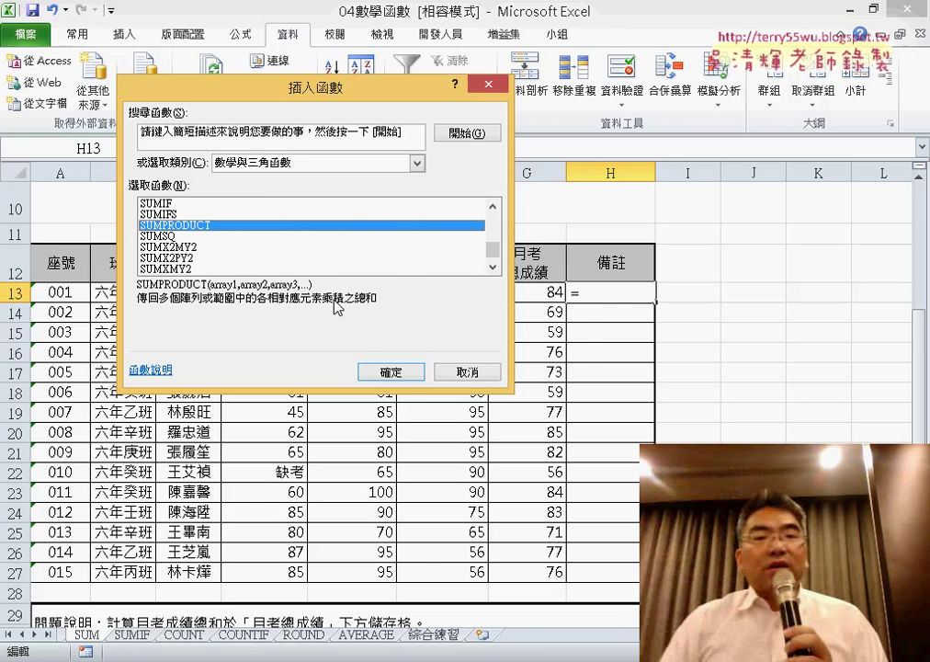
click(410, 376)
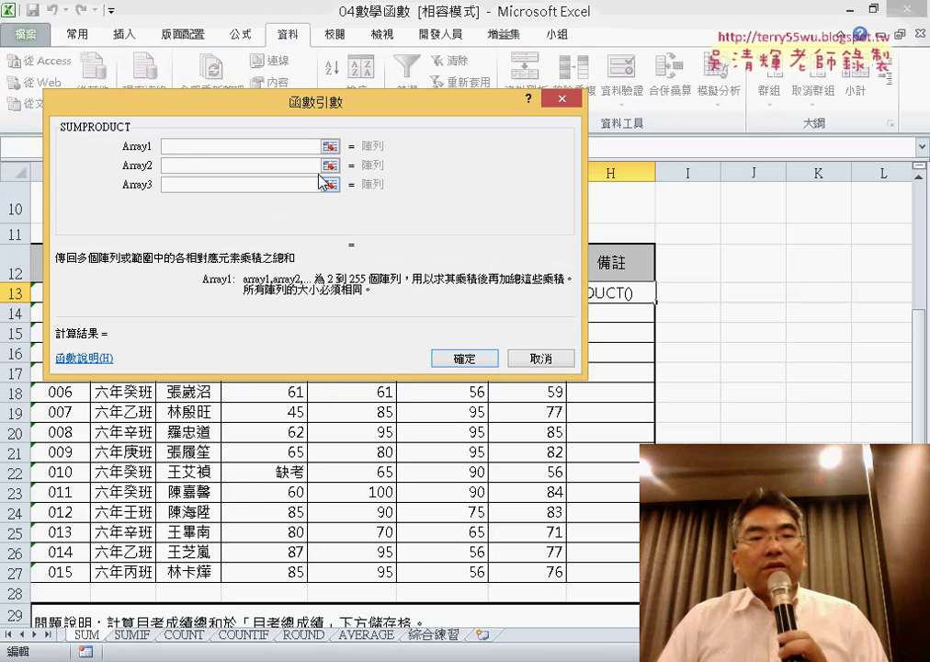
Set SUMPRODUCT arrays D11:F11 and D13:F13 to get 84.4, then fill down to H27.
drag(306, 103, 386, 338)
drag(281, 237, 442, 235)
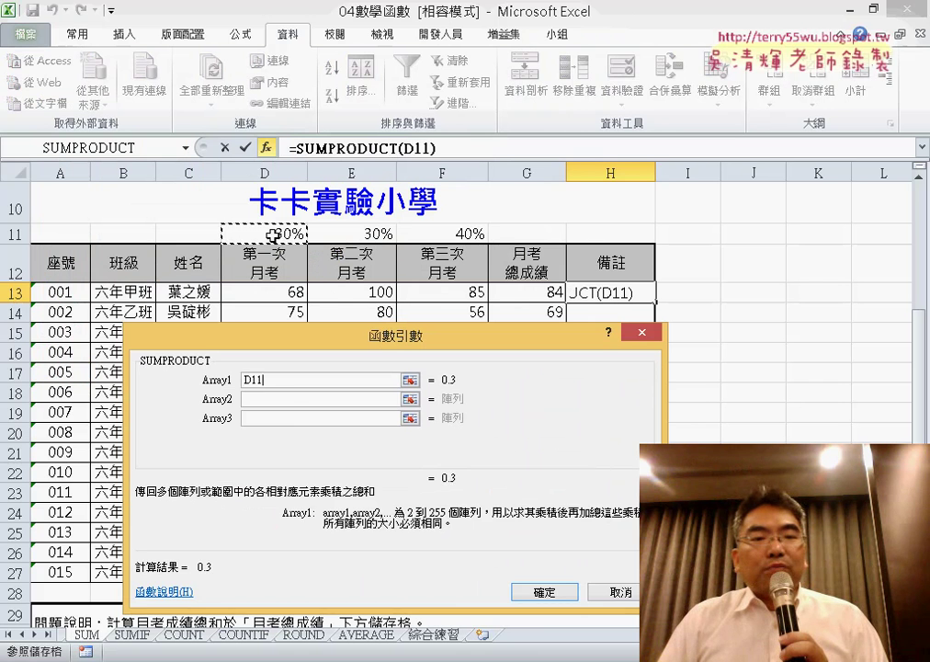
click(295, 401)
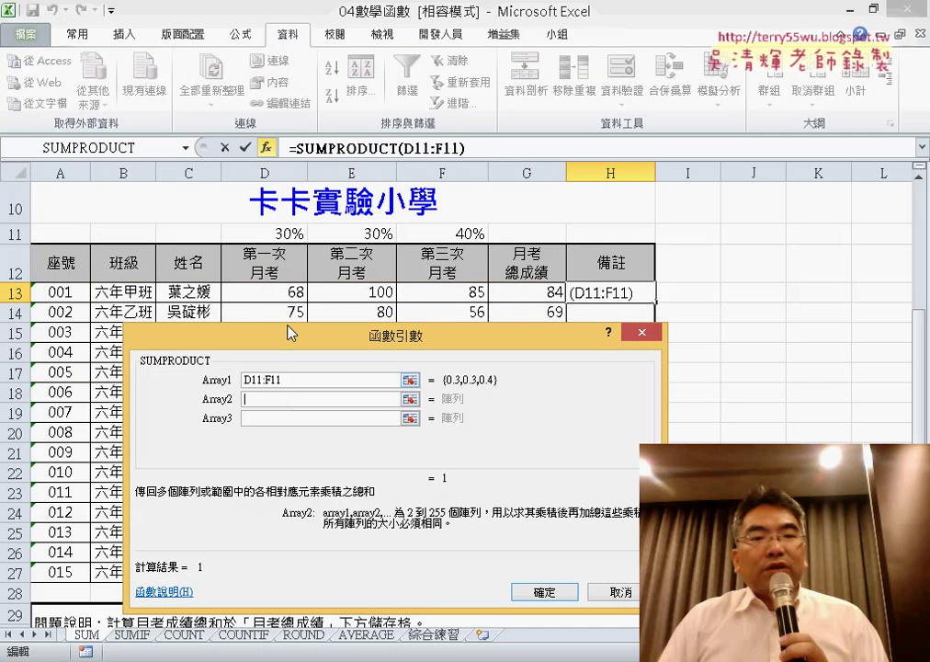
drag(272, 292, 434, 294)
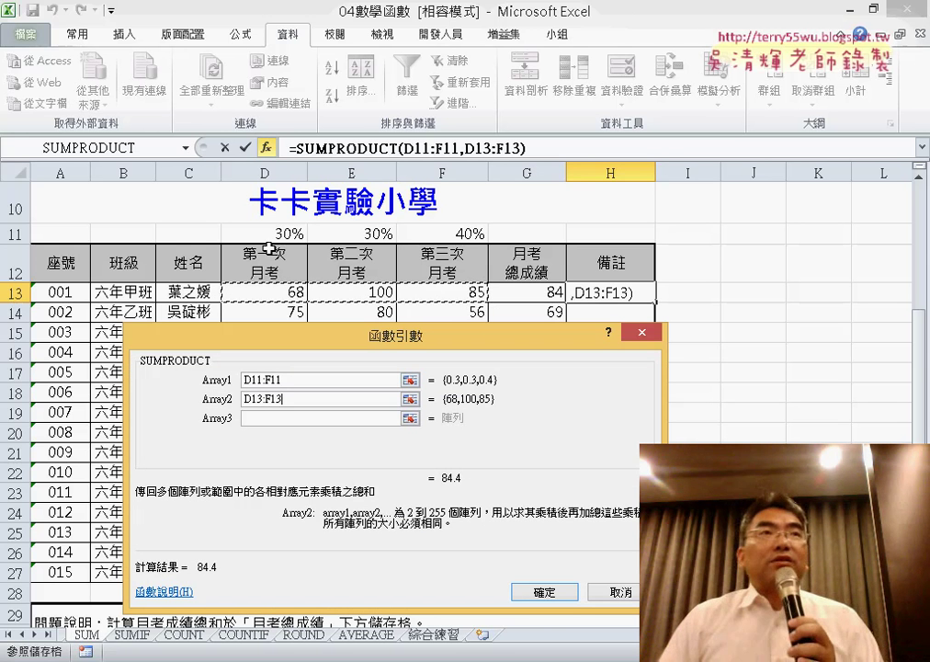
click(561, 596)
double_click(655, 300)
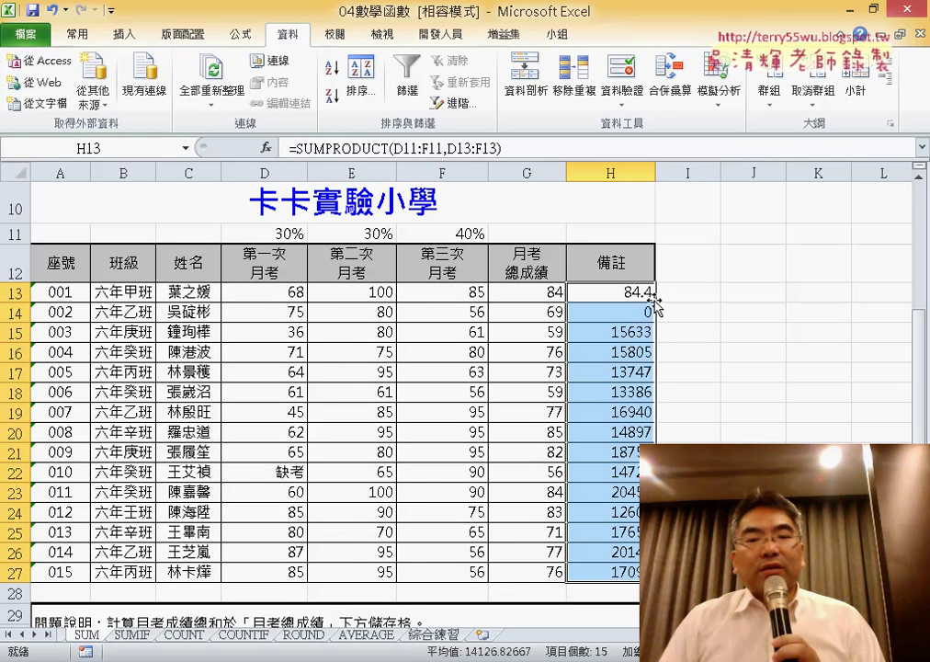
Edit H13's weight range with $ signs and F4 until it reads D$11:F$11.
click(638, 292)
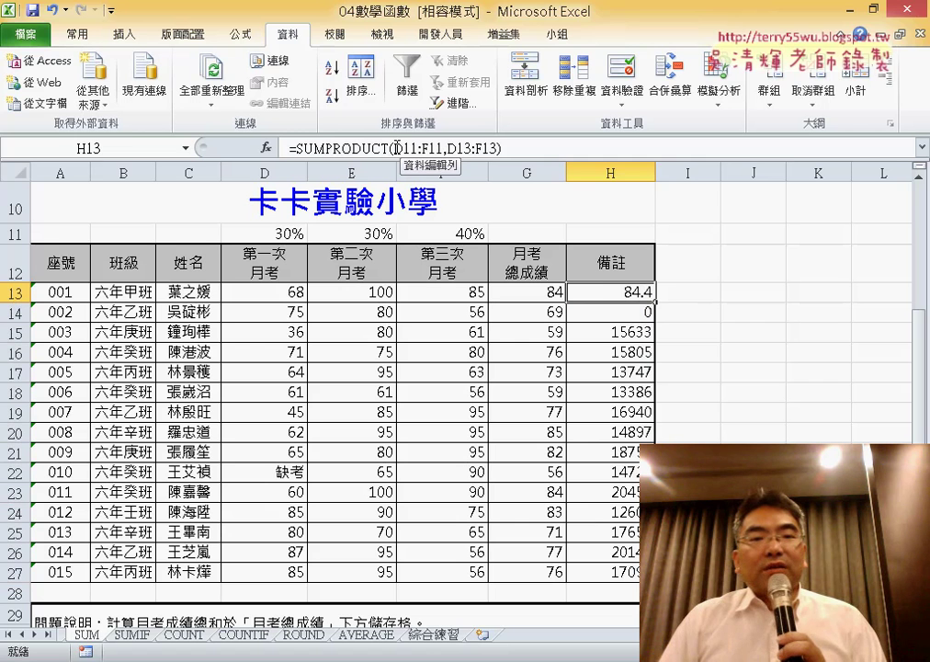
drag(396, 148, 428, 148)
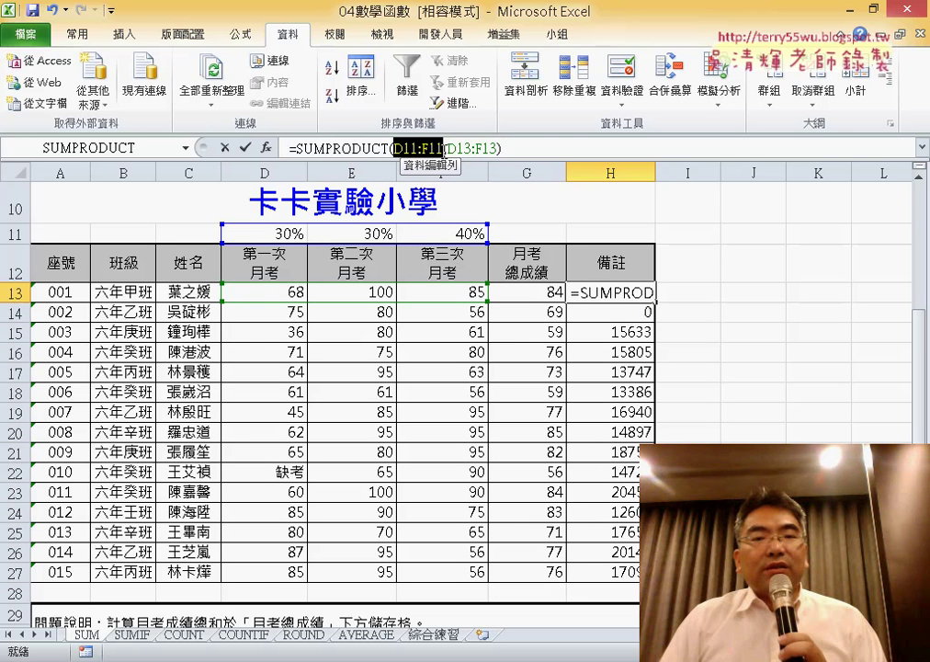
click(398, 148)
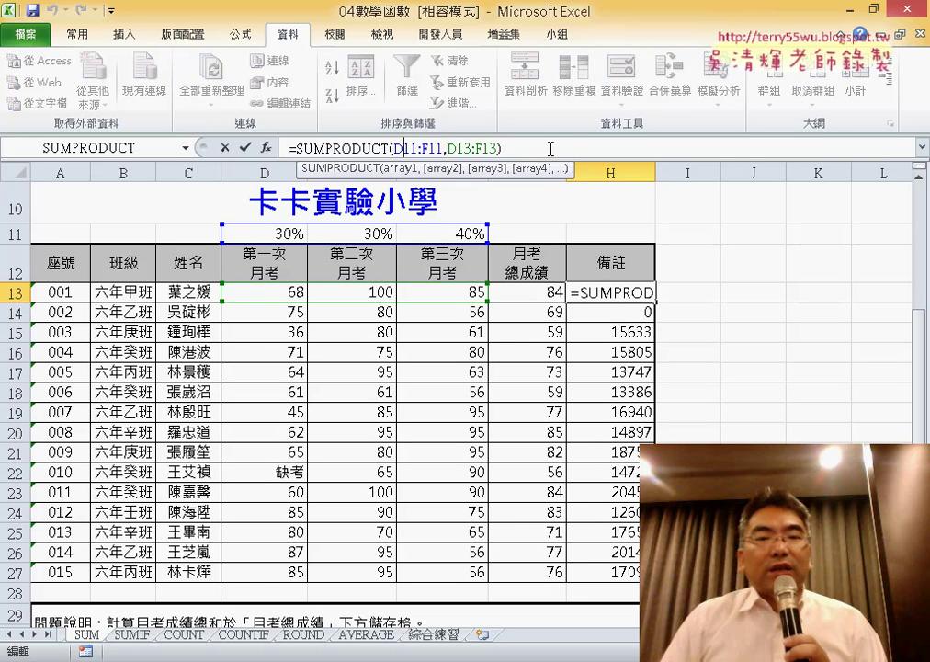
text($)
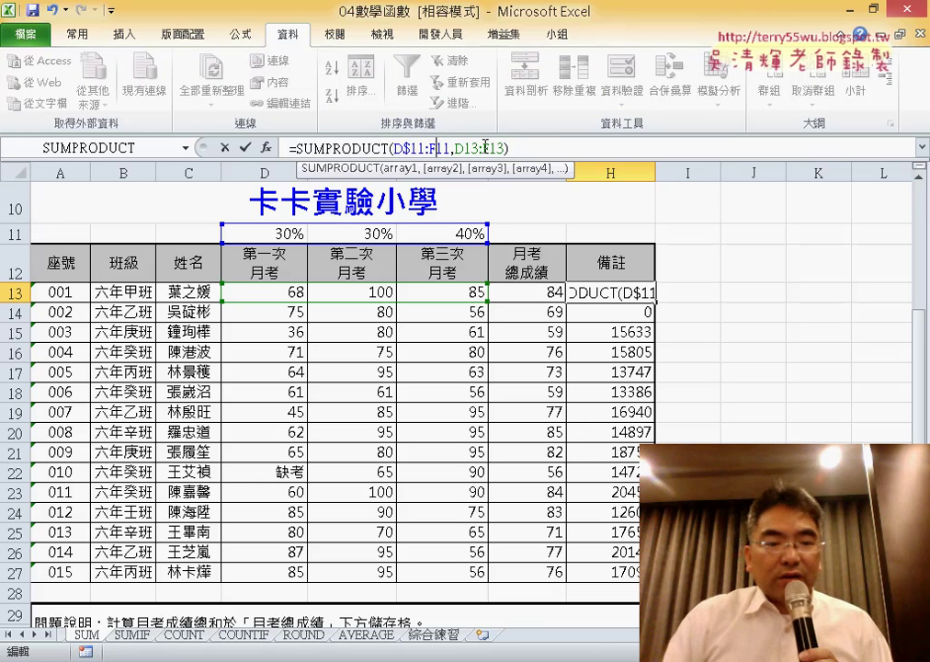
click(436, 148)
text($)
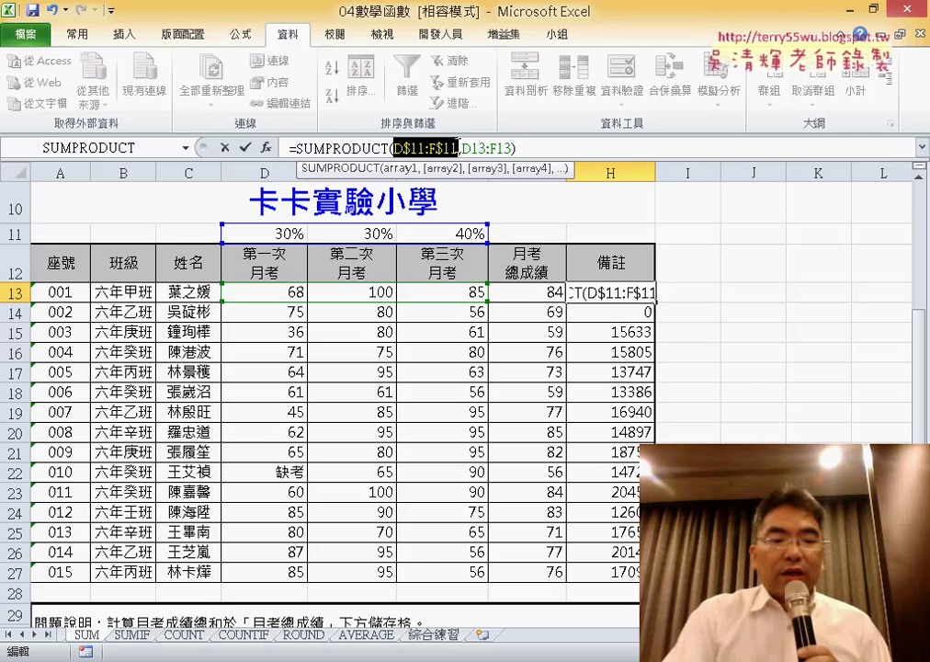
key(F4)
key(F4)
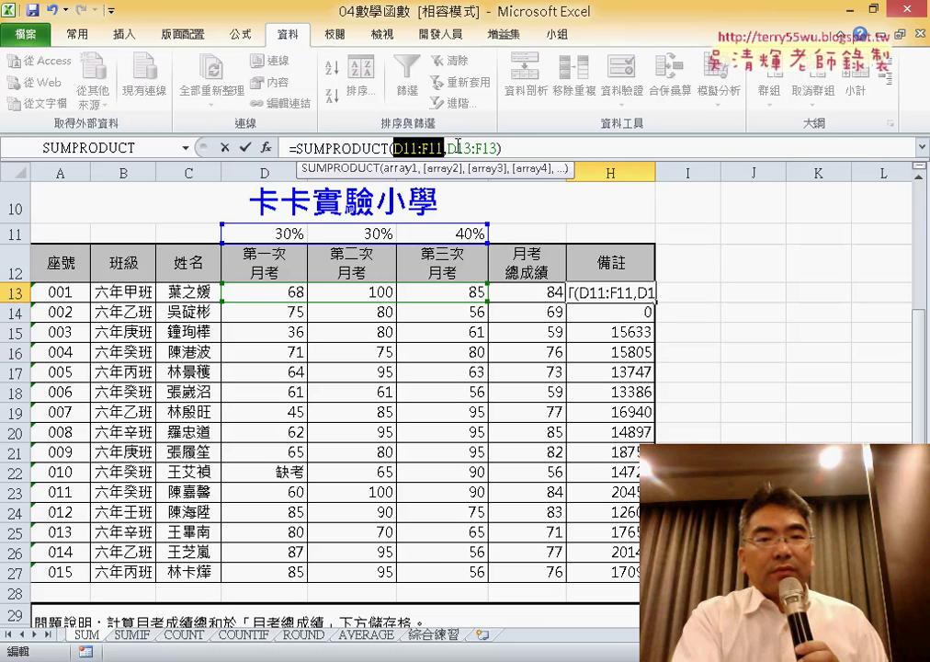
key(F4)
key(F4)
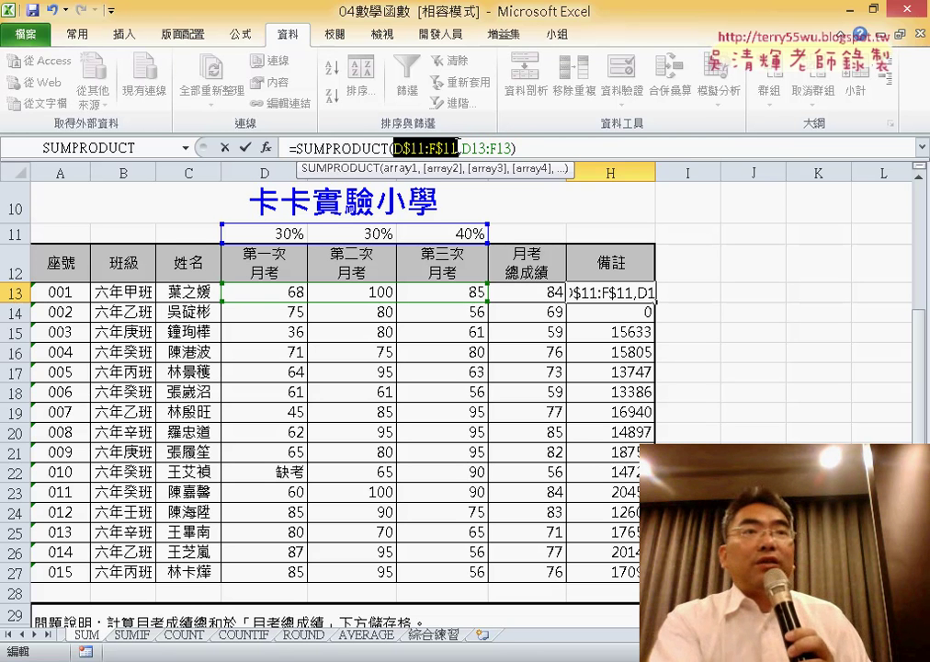
key(F4)
key(F4)
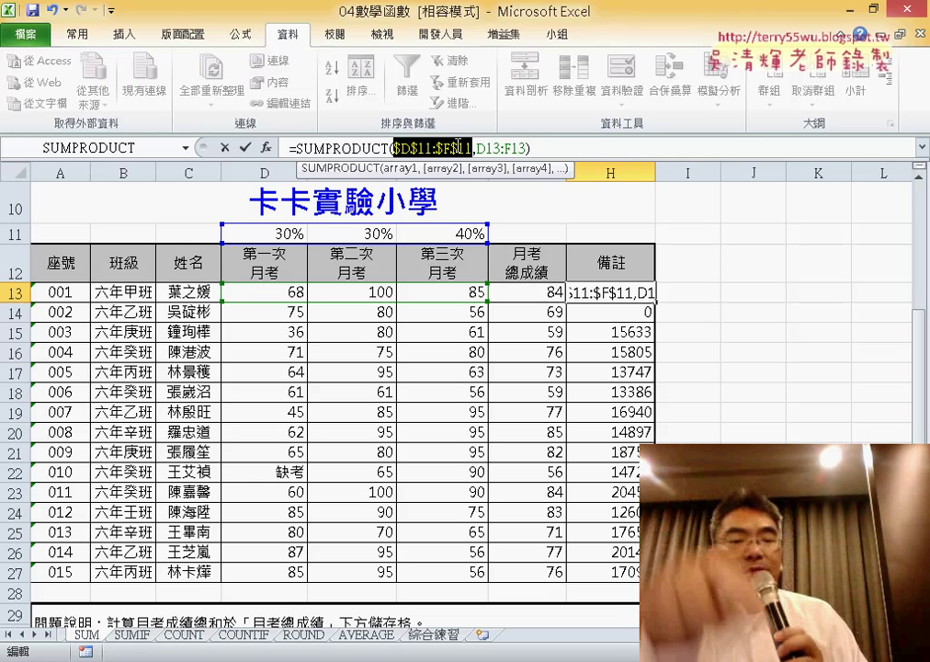
key(F4)
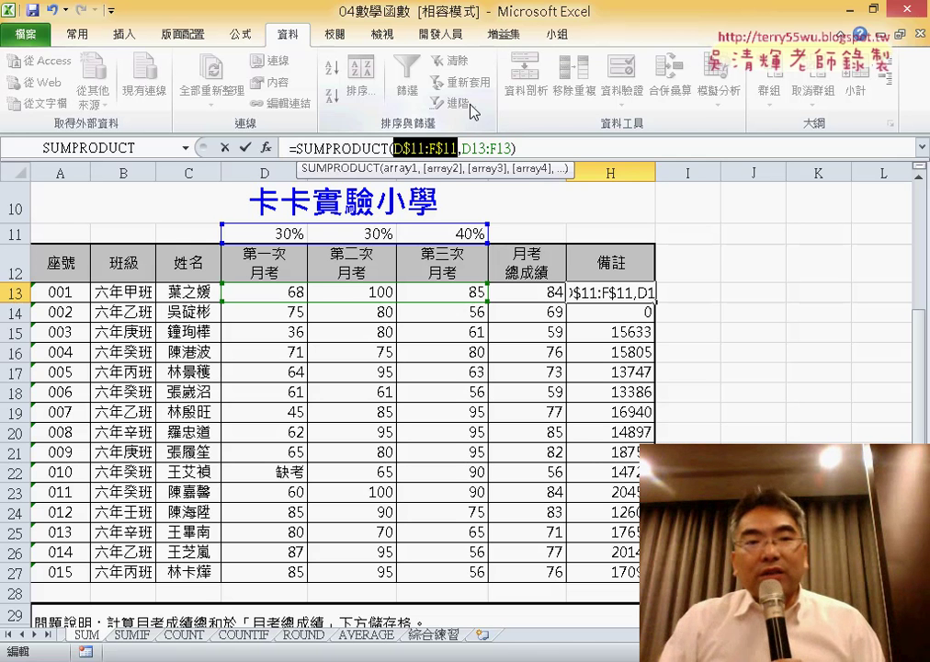
Commit H13's row-locked SUMPRODUCT, fill it to H27, and show results as whole numbers.
click(244, 147)
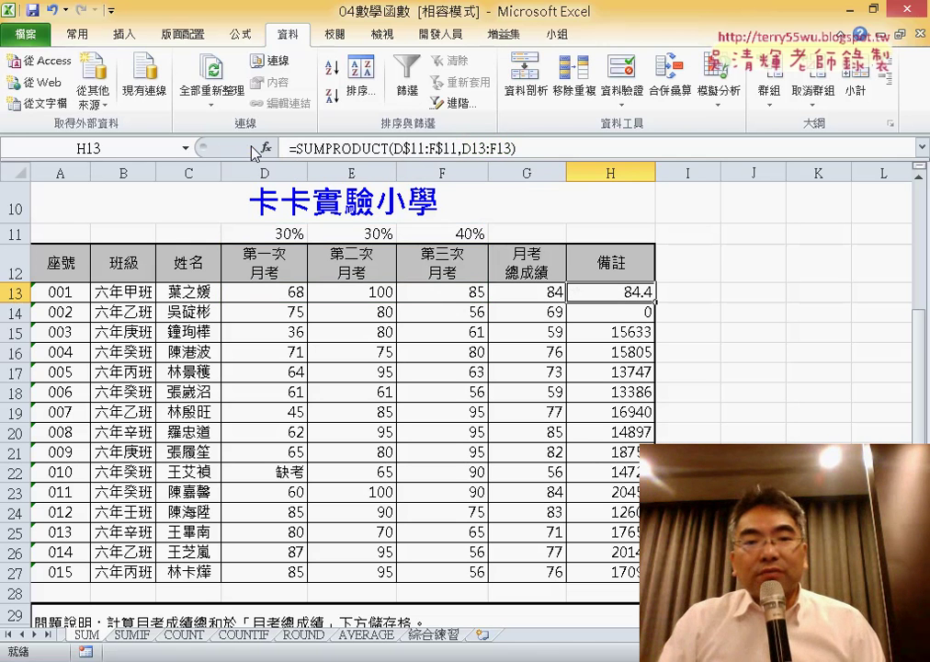
double_click(655, 302)
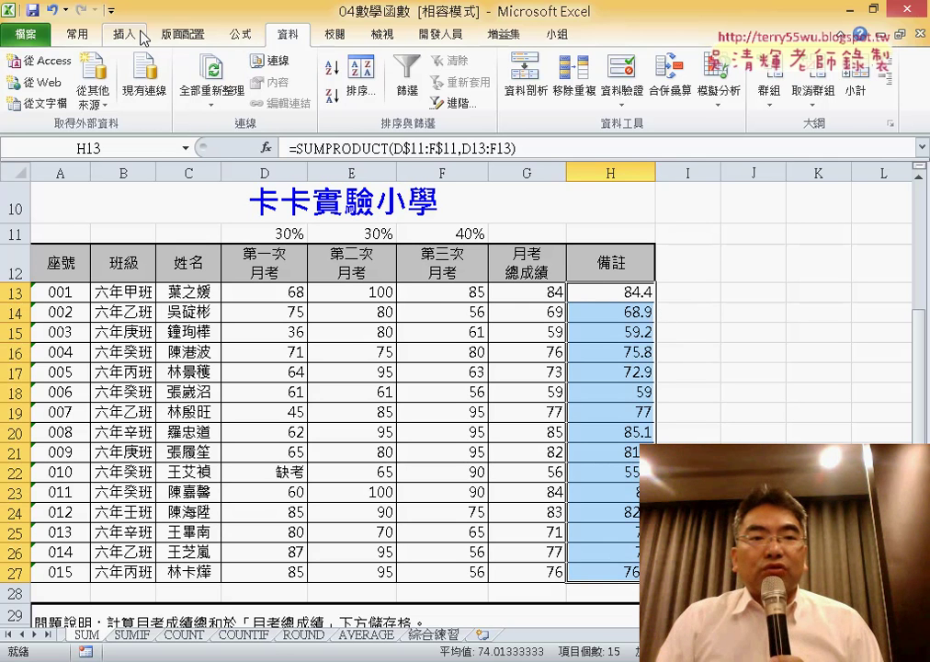
click(79, 36)
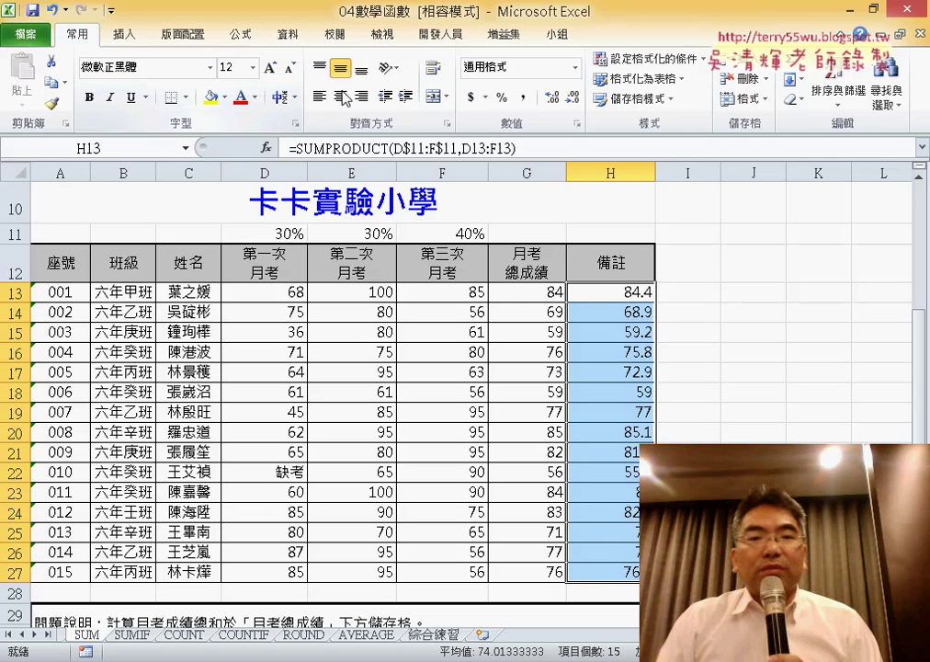
click(573, 101)
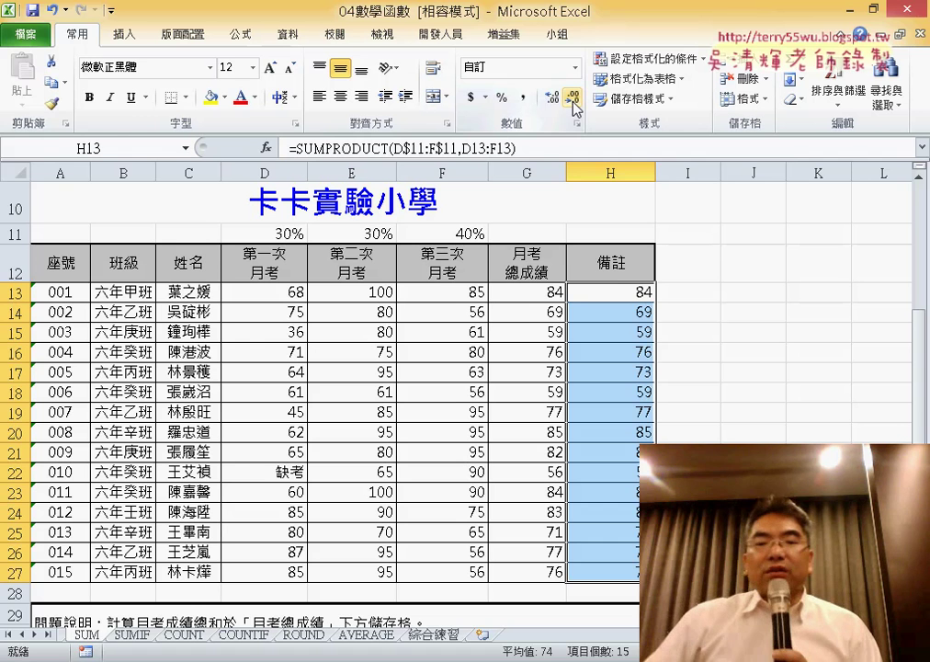
click(525, 301)
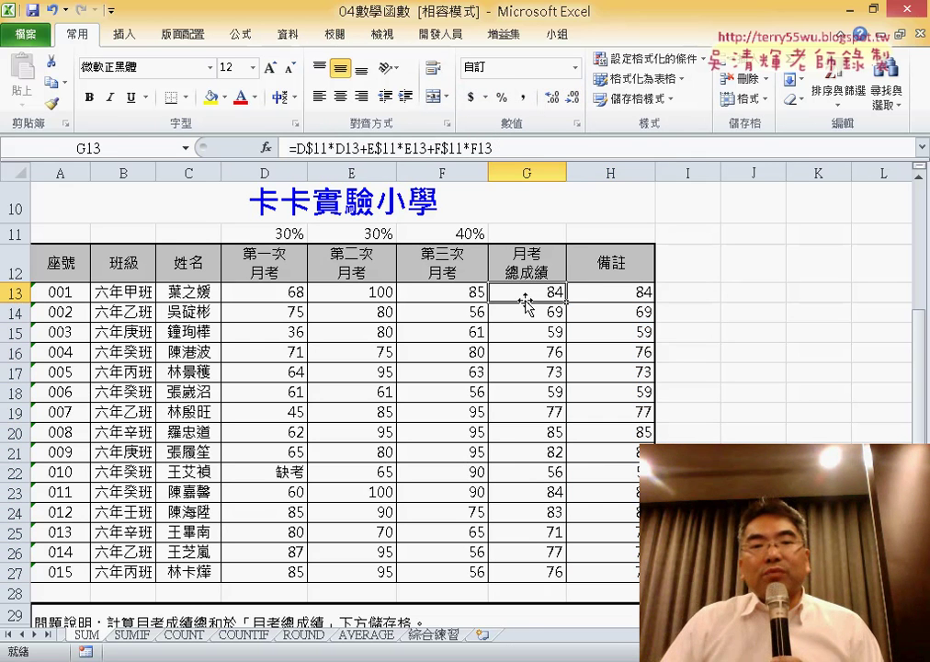
click(631, 291)
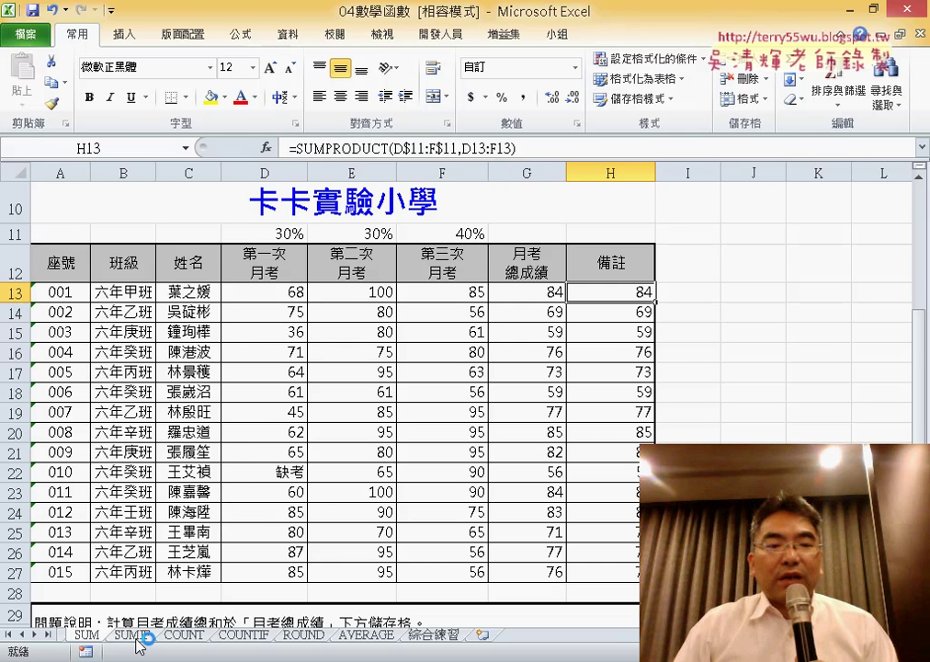
Show the SUMIF sheet, pointing out bonuses C3:C7 and department names in column B.
scroll(438, 477, up, 3)
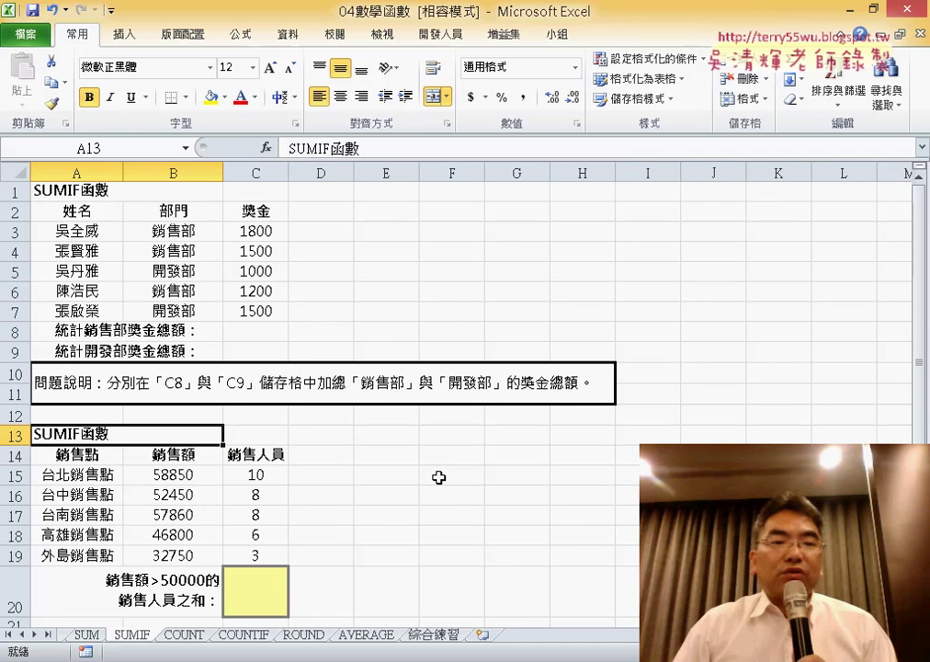
click(264, 327)
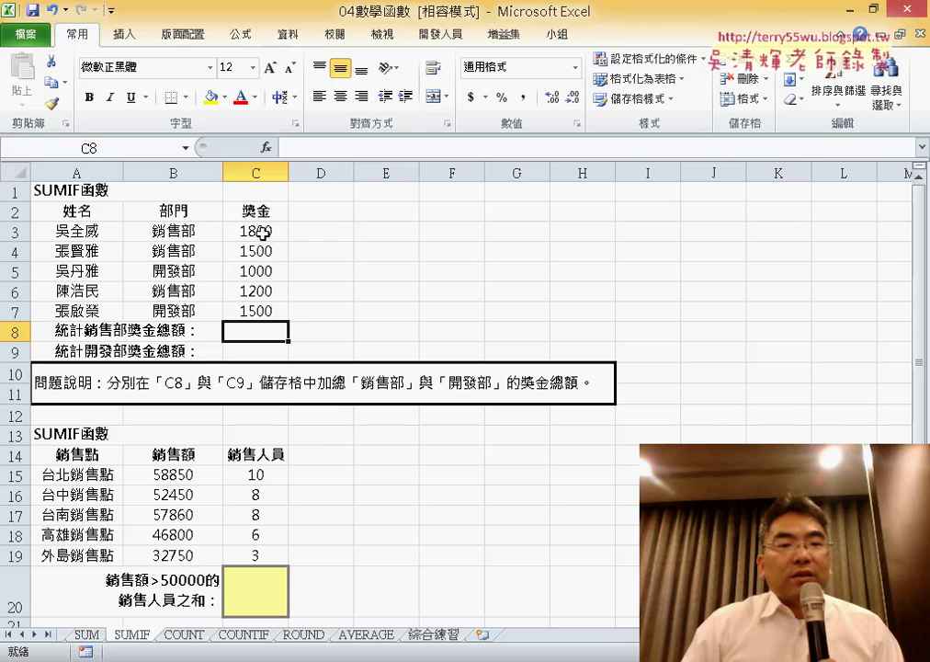
drag(263, 233, 267, 304)
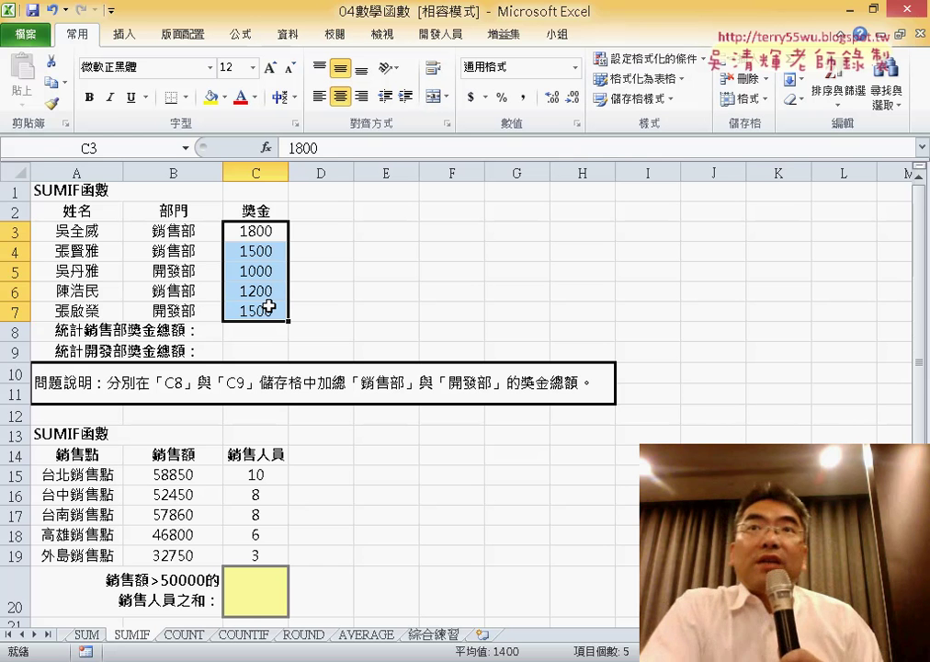
click(192, 209)
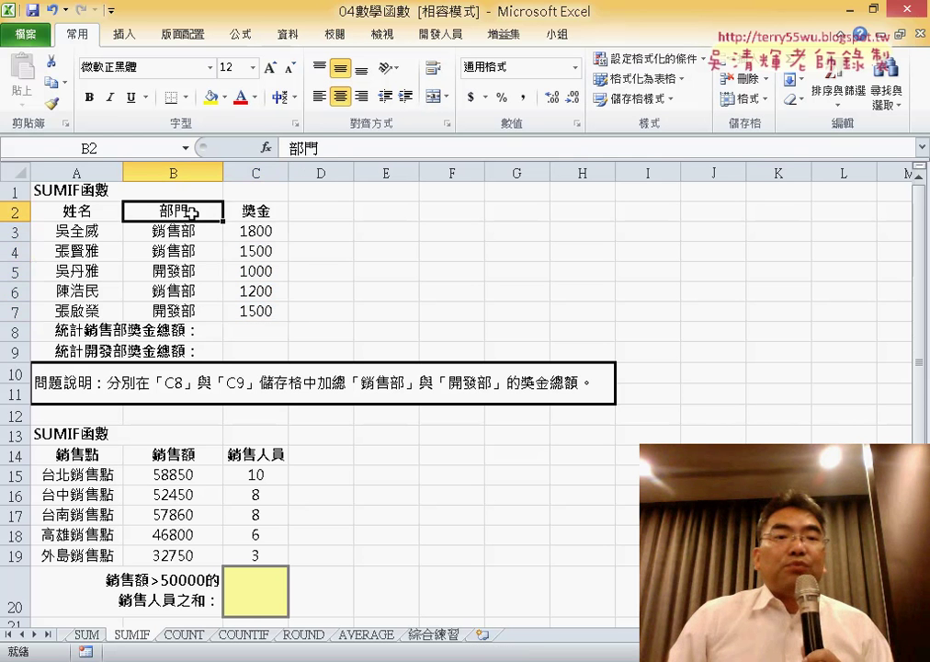
drag(192, 232, 192, 311)
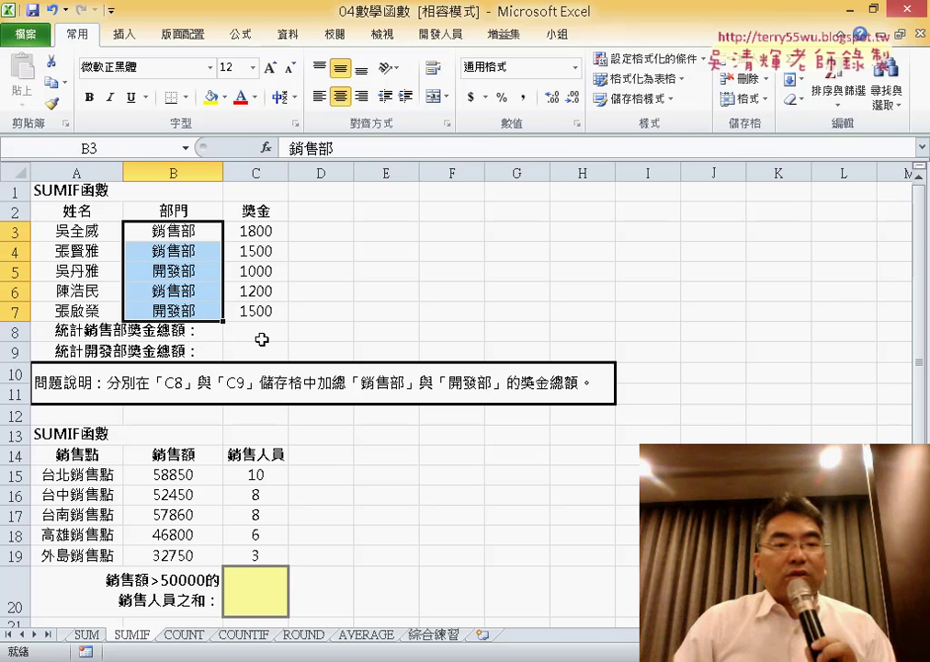
Select C8 and insert the SUMIF function from the function picker.
click(260, 328)
click(265, 147)
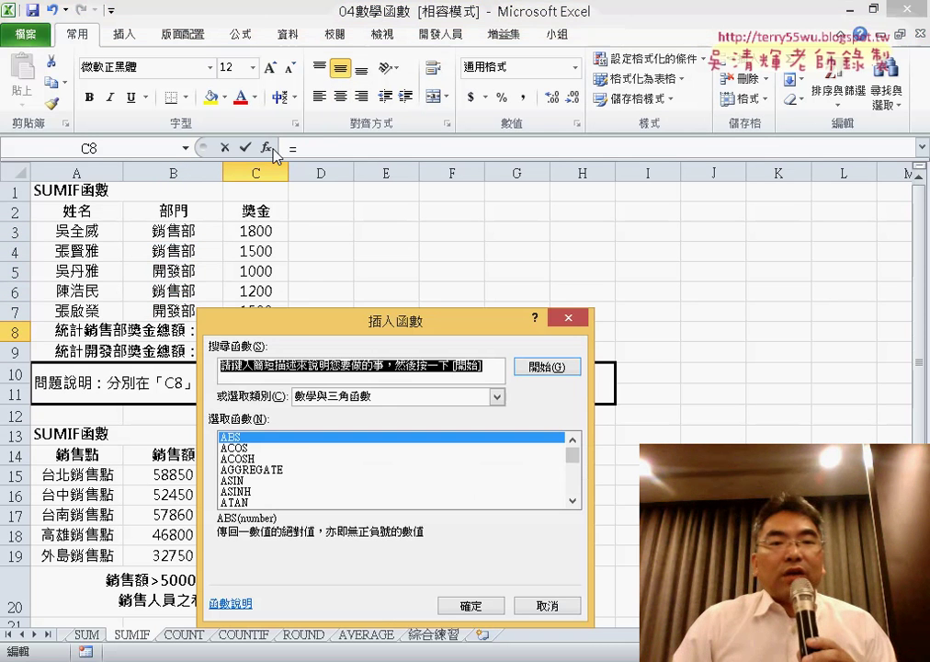
drag(432, 327, 629, 120)
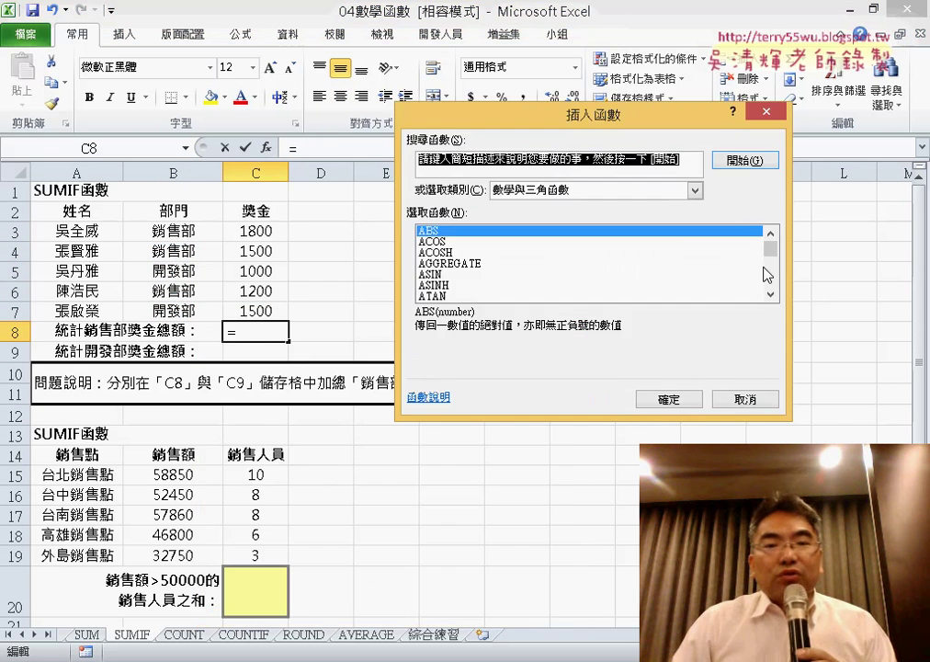
drag(775, 256, 778, 286)
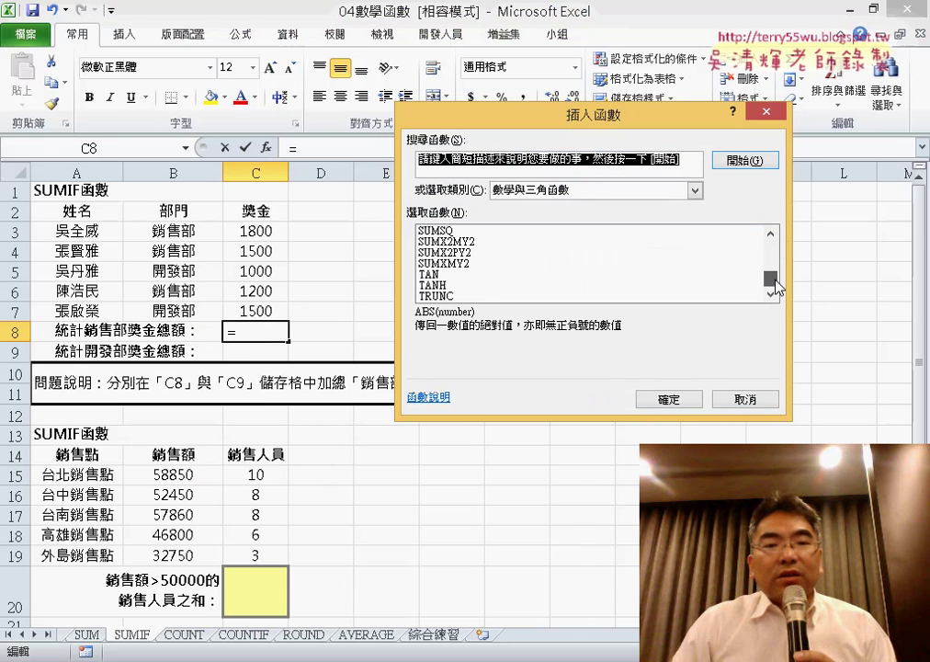
click(772, 233)
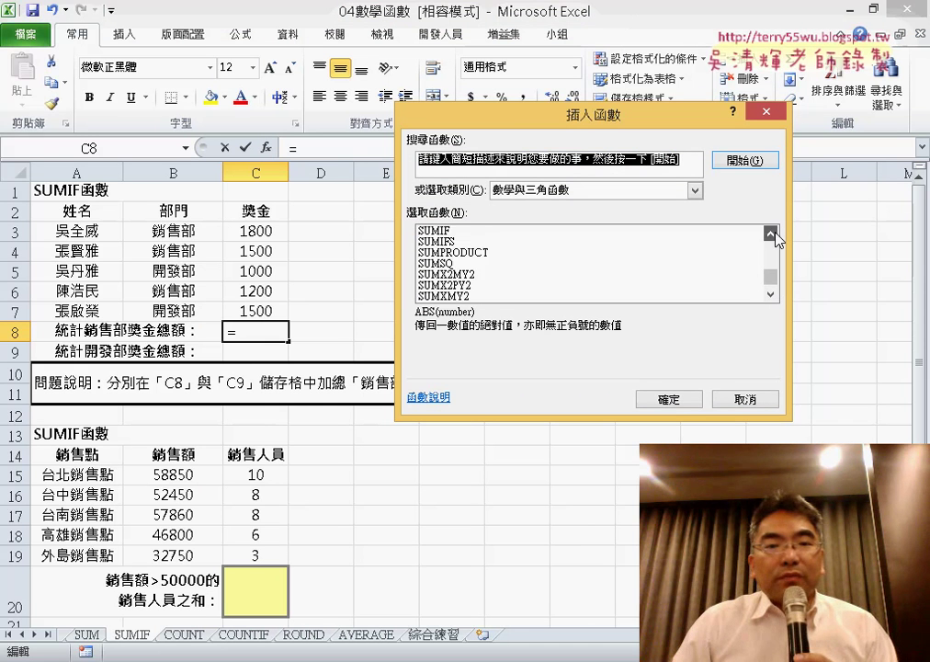
click(773, 233)
click(462, 242)
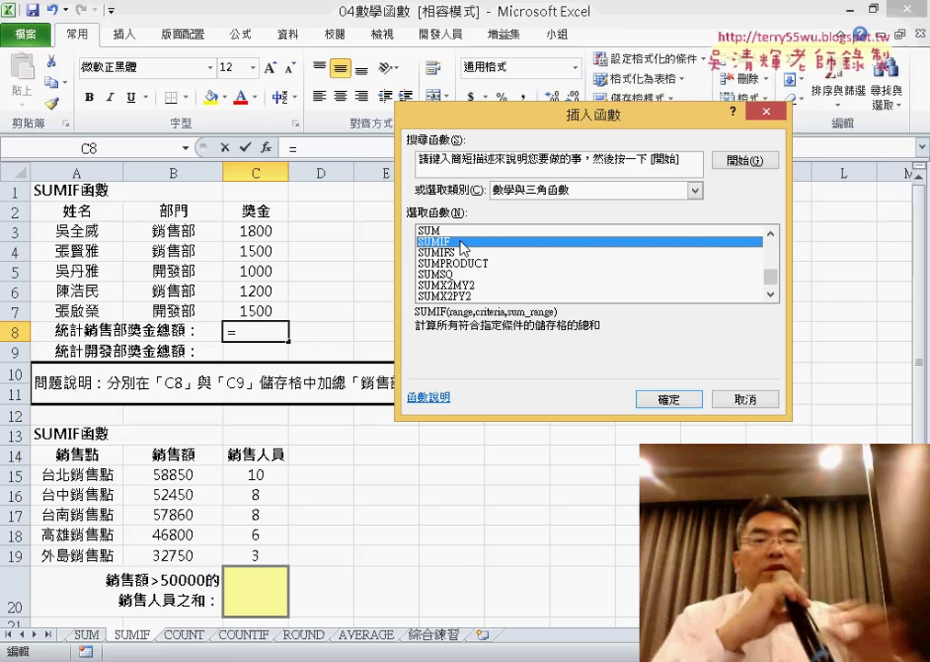
click(666, 398)
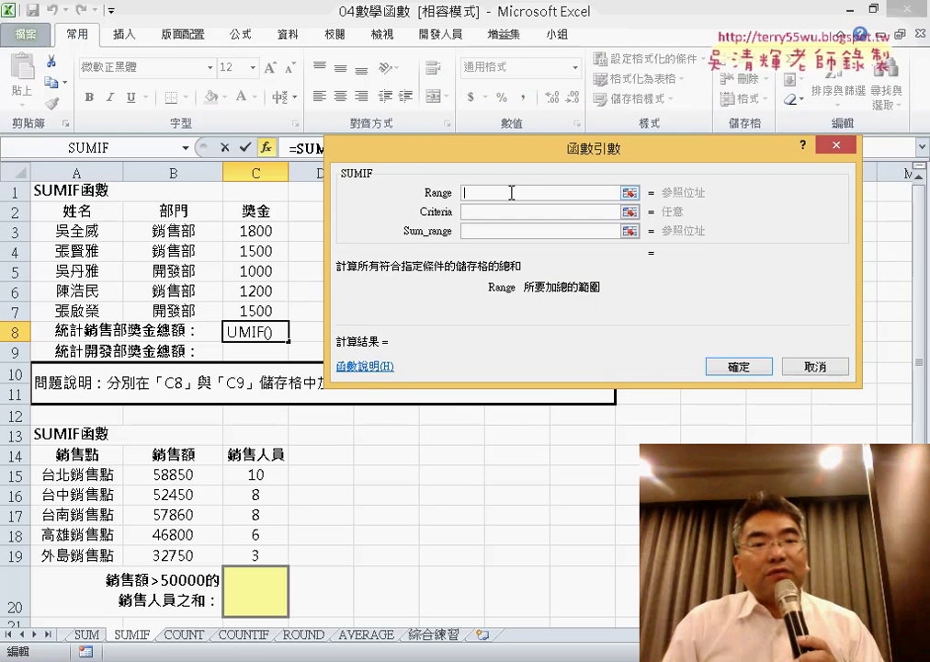
Fill SUMIF with Range B3:B7, Criteria "銷售部" and Sum_range C3:C7, previewing 4500.
click(202, 230)
drag(193, 230, 188, 311)
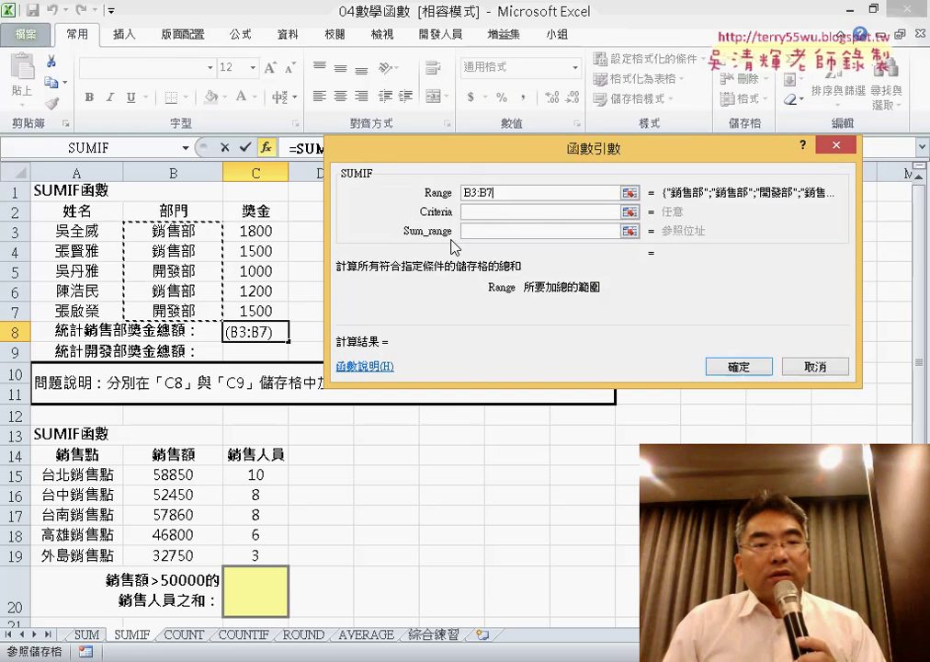
click(495, 210)
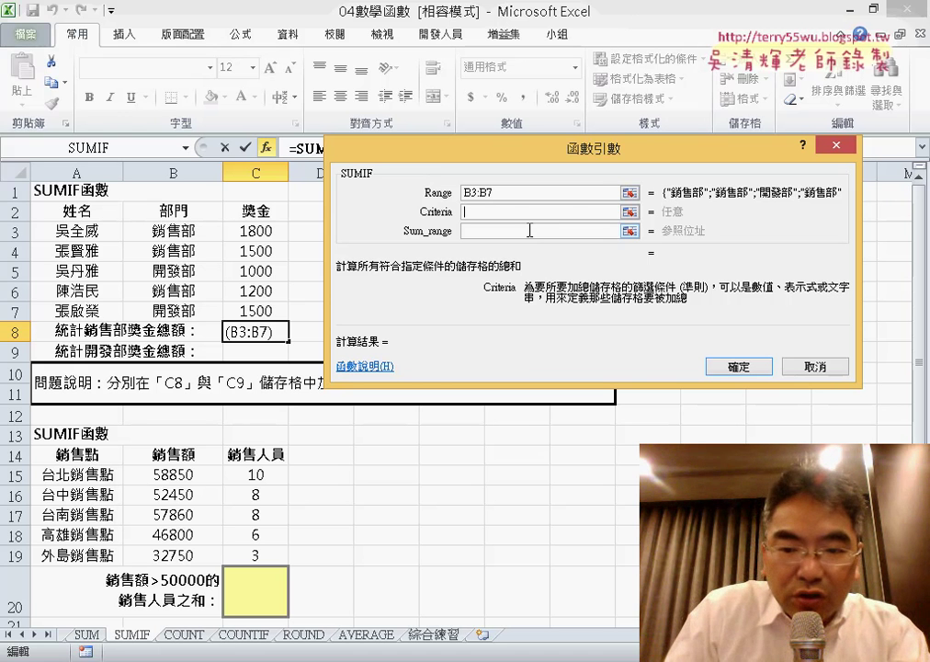
text("")
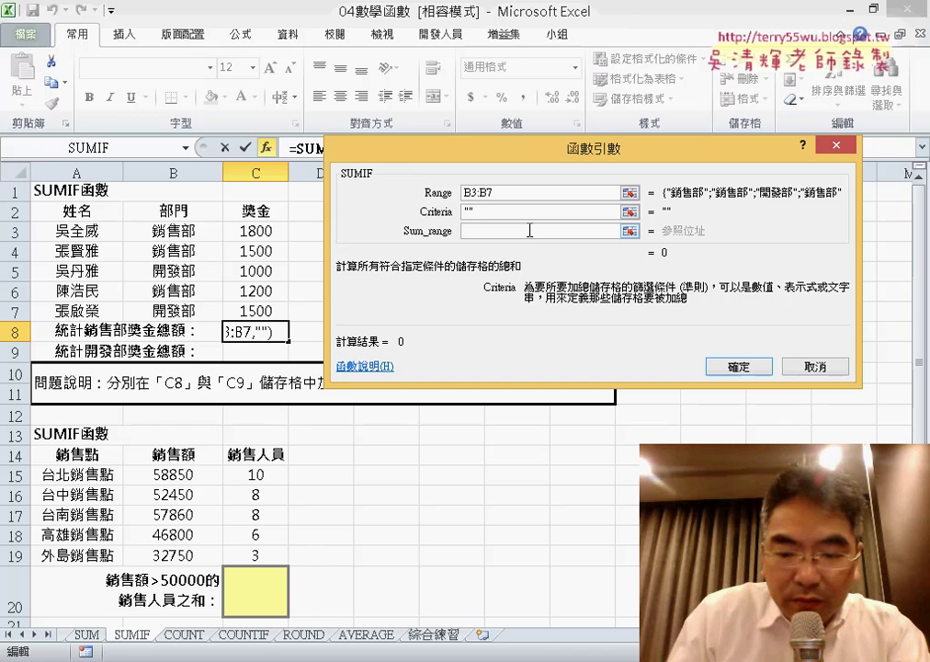
text(丁)
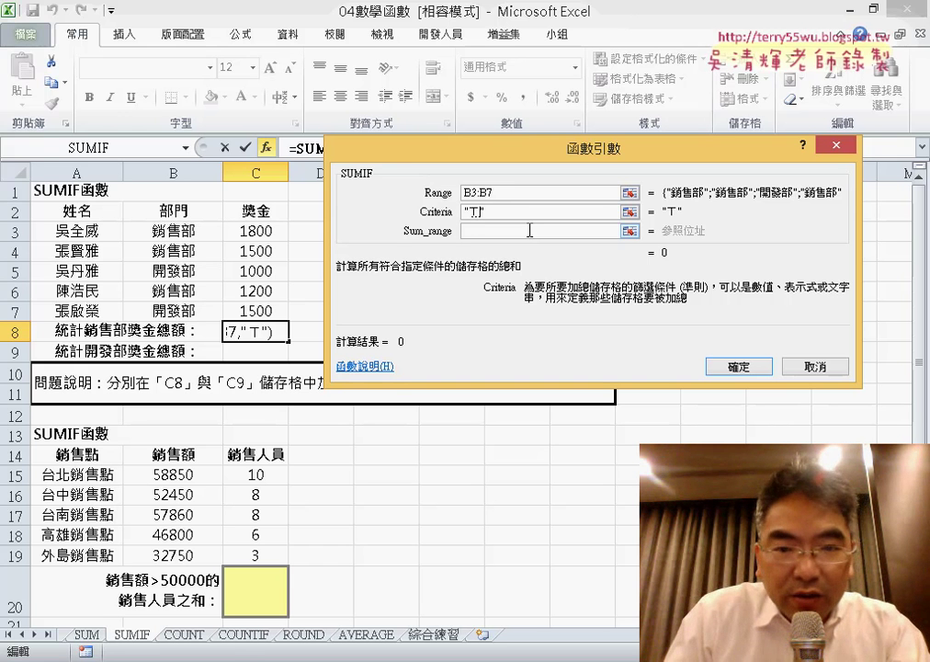
text(銷ㄕ)
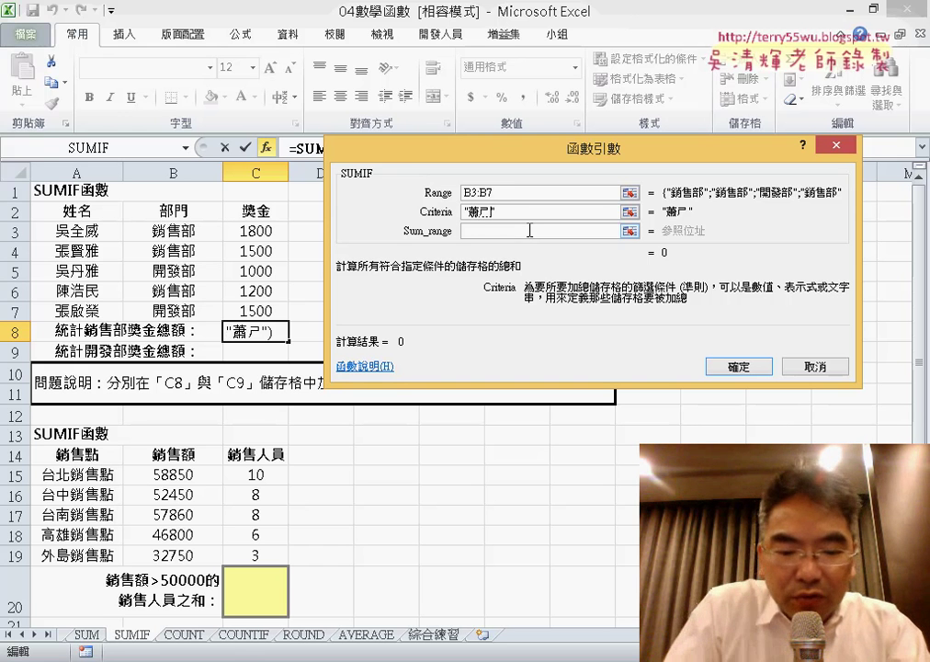
text(售ㄅㄨˋ)
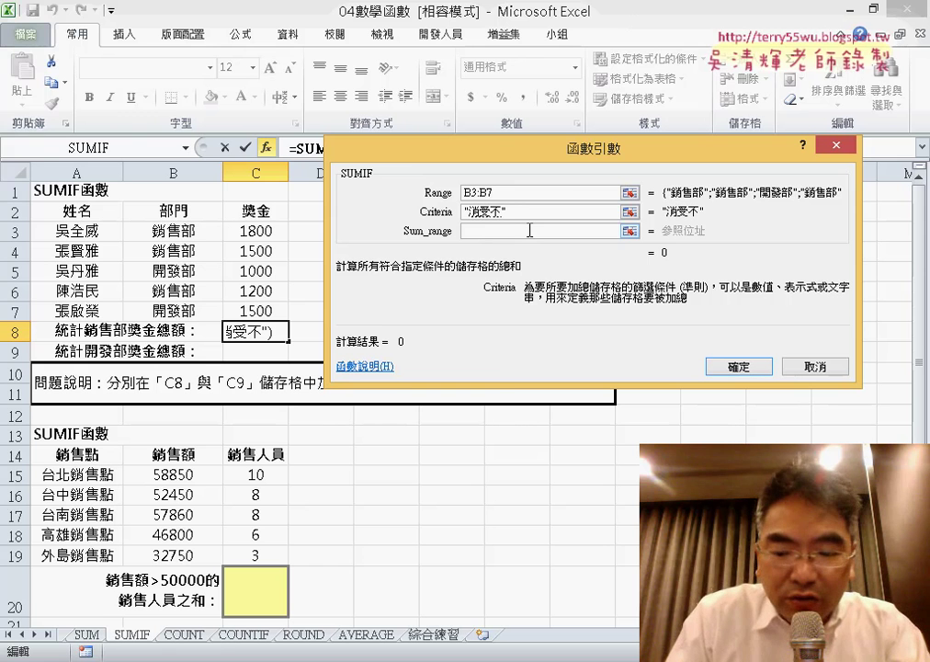
key(Down)
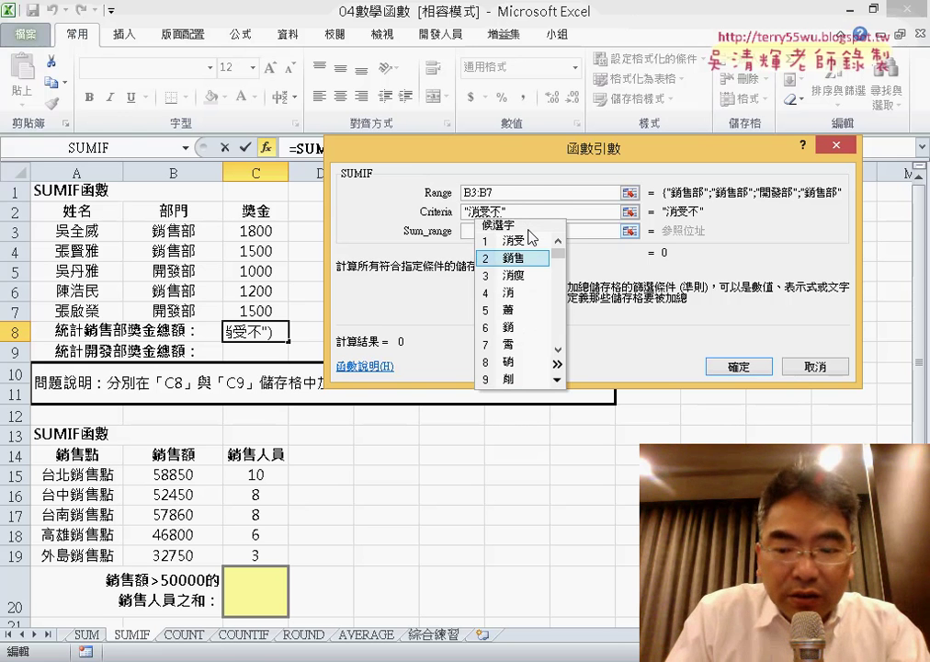
key(Return)
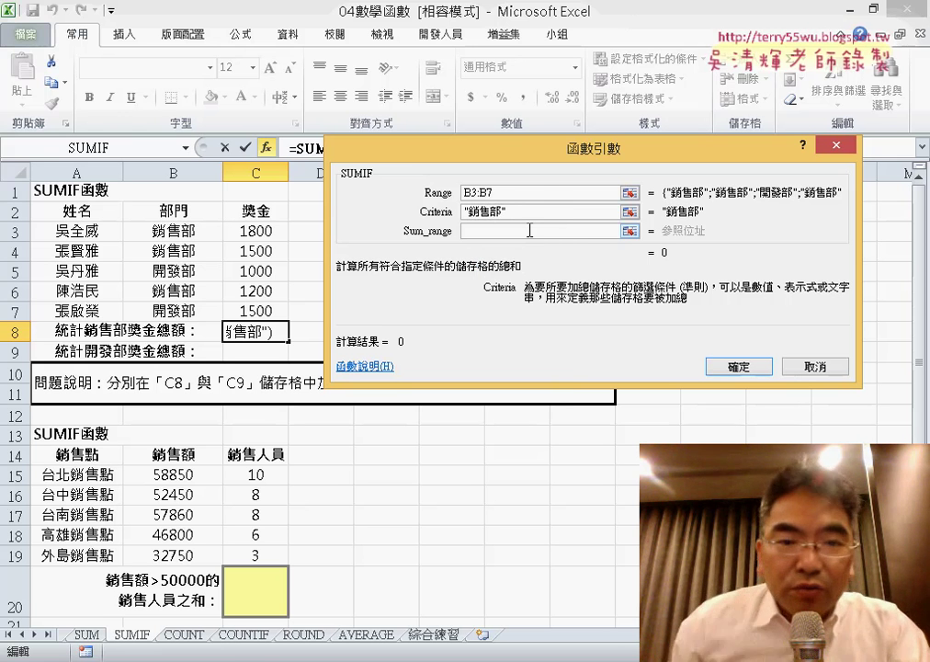
click(529, 230)
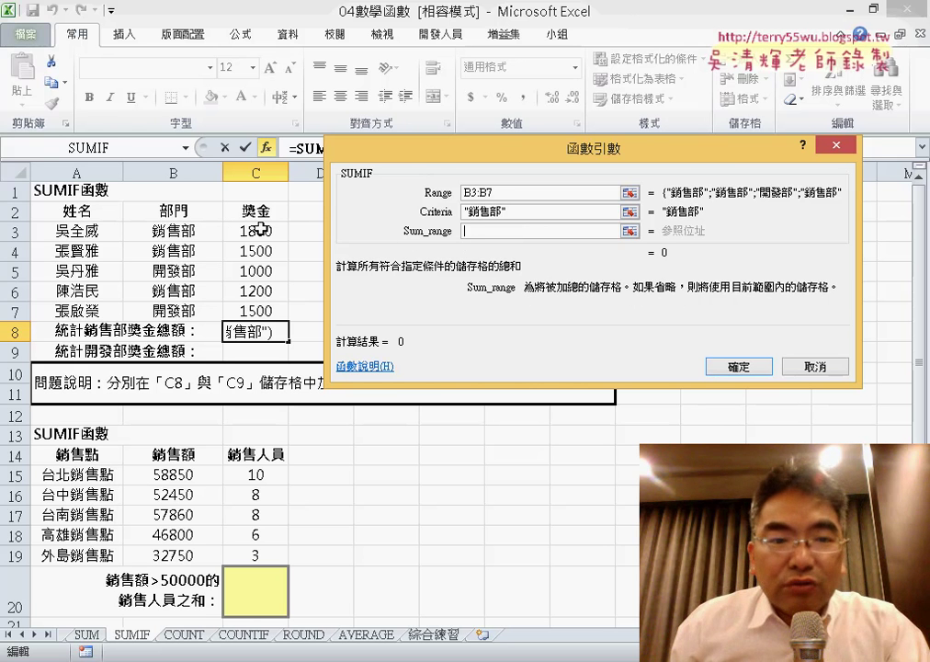
drag(262, 230, 262, 310)
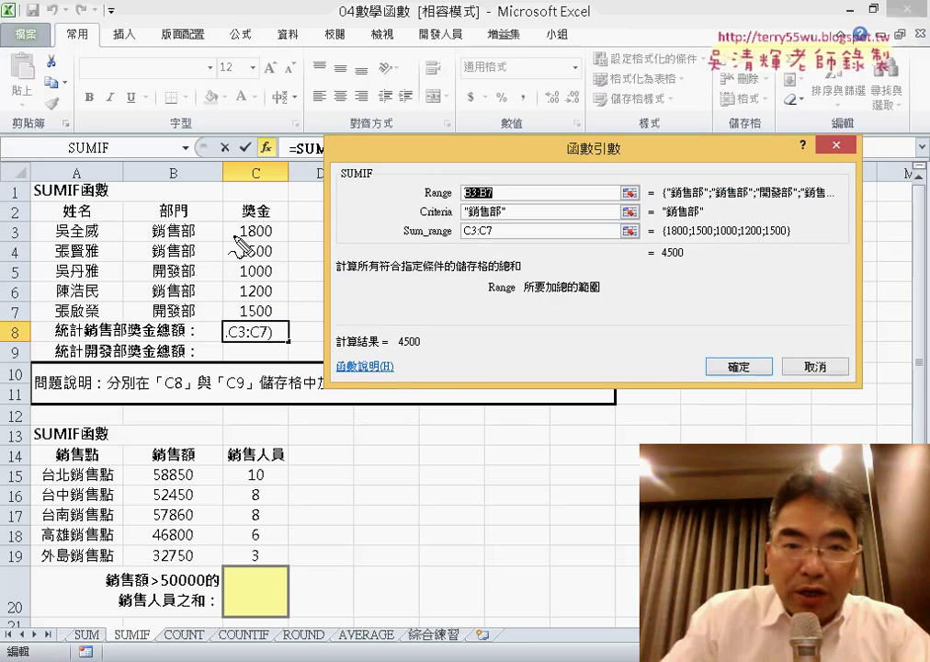
mouse_move(209, 329)
mouse_down()
mouse_move(259, 186)
mouse_move(419, 189)
mouse_up()
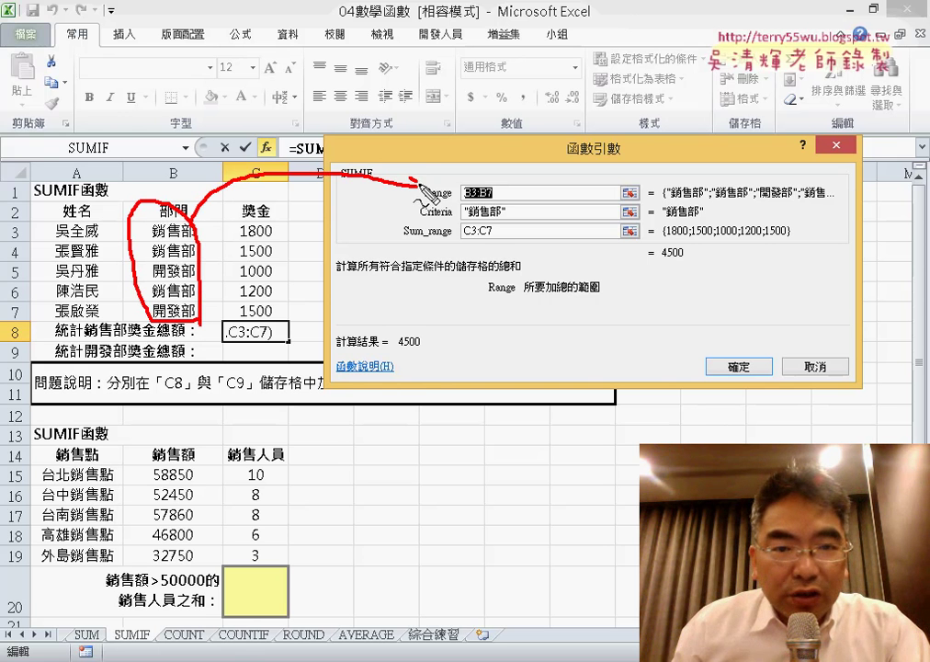
drag(464, 221, 511, 219)
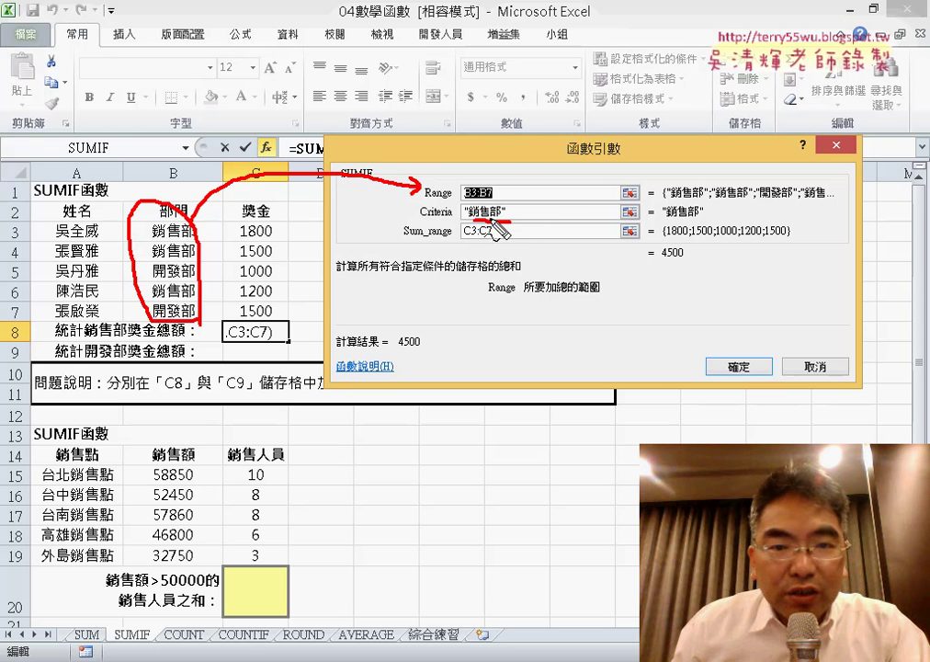
drag(462, 240, 477, 237)
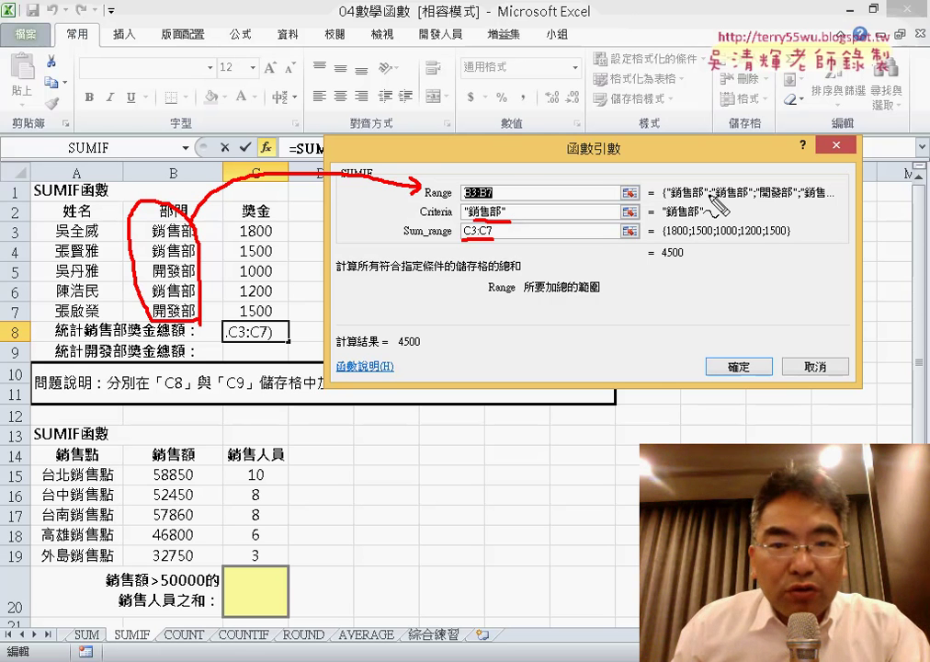
drag(663, 241, 688, 238)
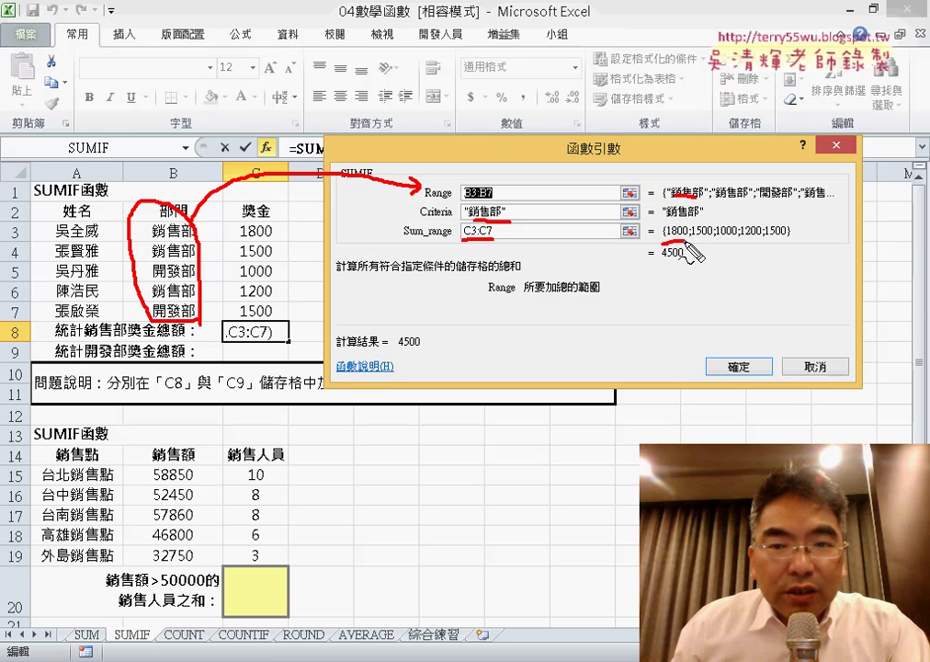
drag(257, 322, 285, 332)
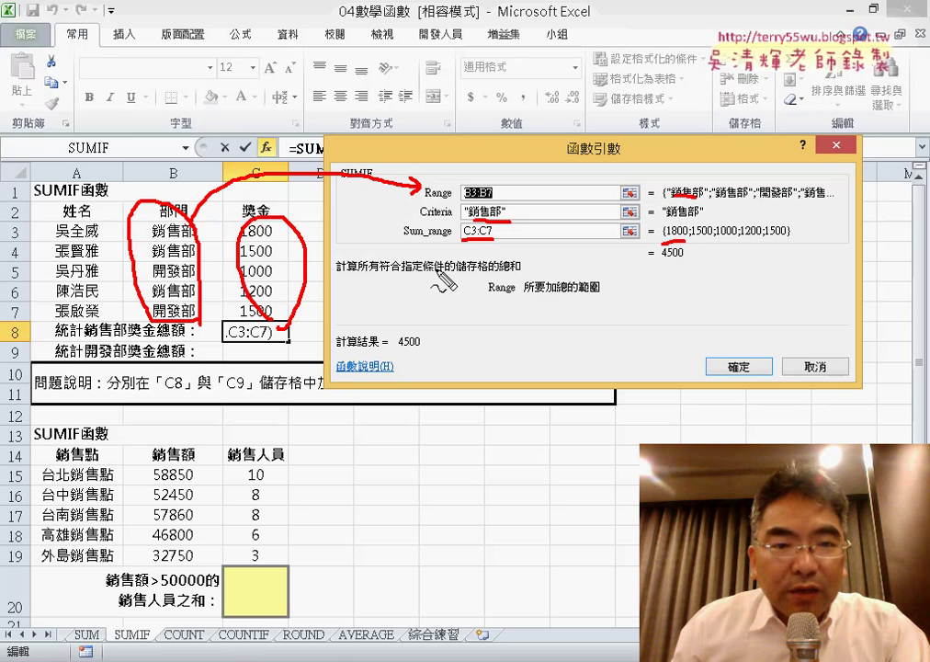
drag(461, 271, 322, 275)
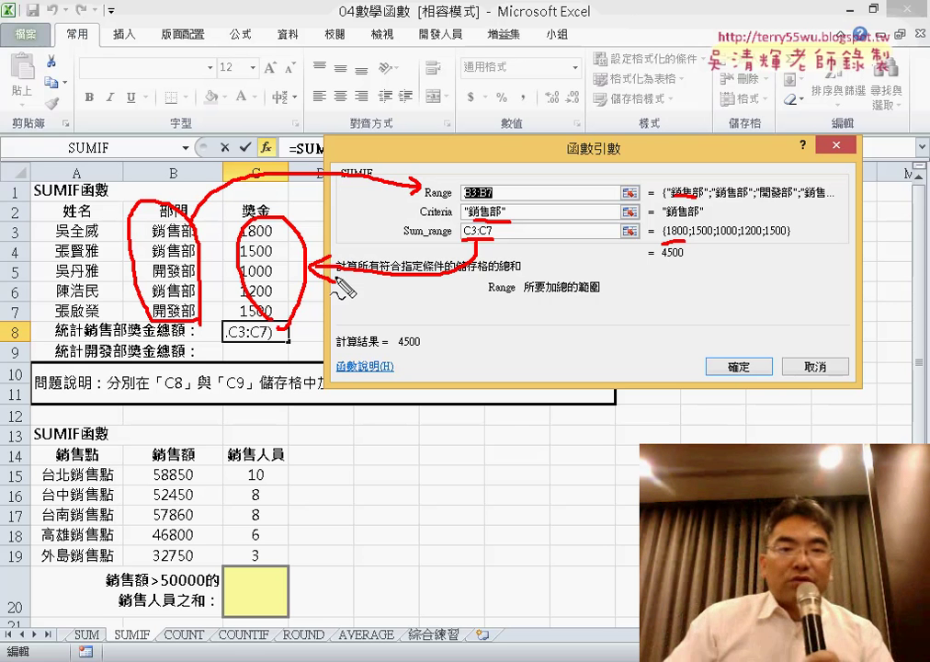
key(Escape)
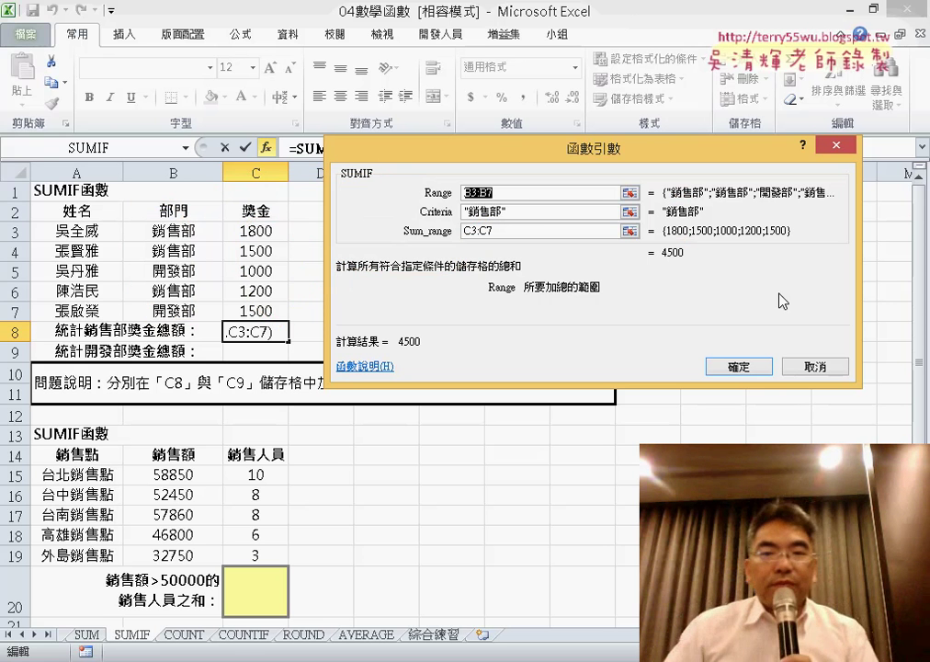
Confirm C8's SUMIF total of 4500 and copy its formula text.
click(745, 369)
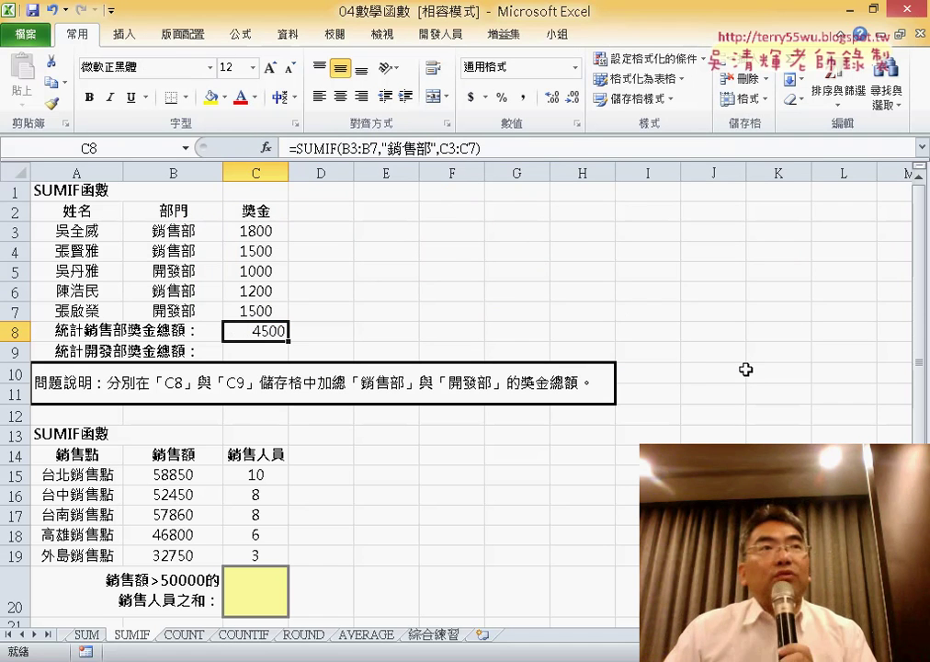
click(260, 354)
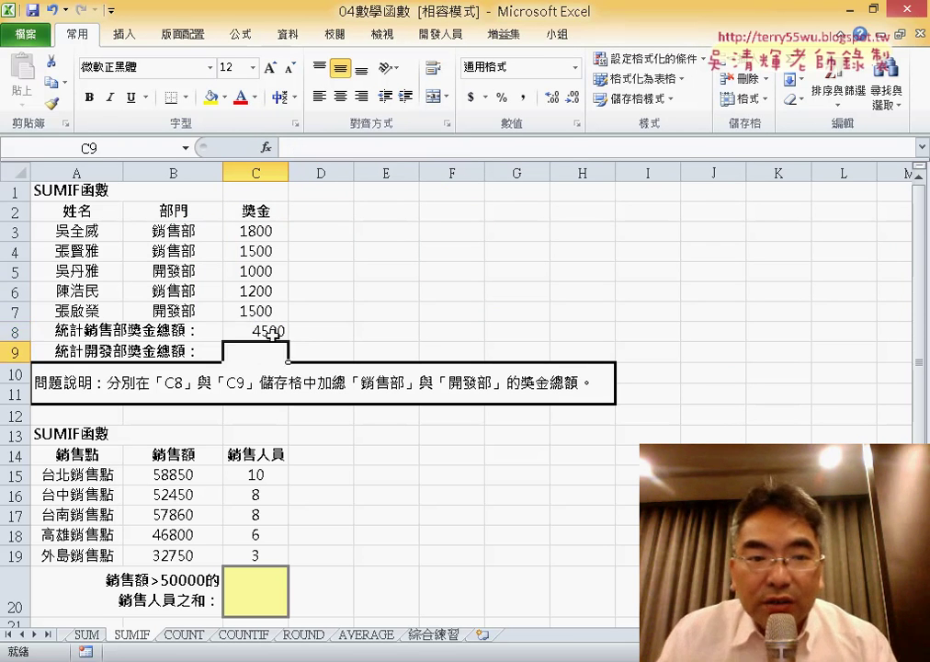
click(250, 329)
triple_click(367, 148)
key(ctrl+c)
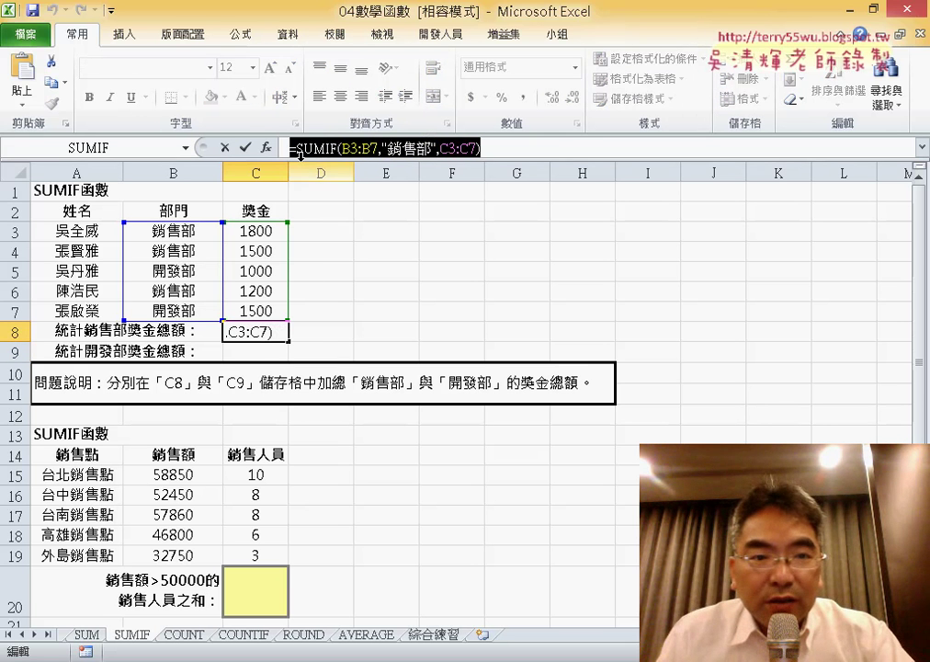
click(225, 147)
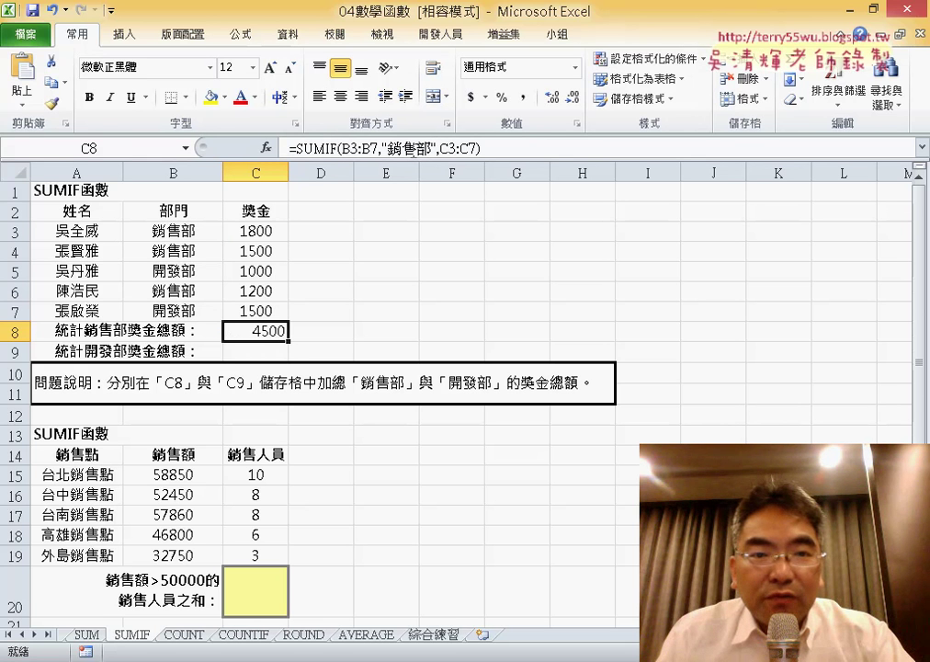
Paste the formula into C9 and change the criterion to "開發部", giving 2500.
click(263, 349)
click(377, 150)
key(ctrl+v)
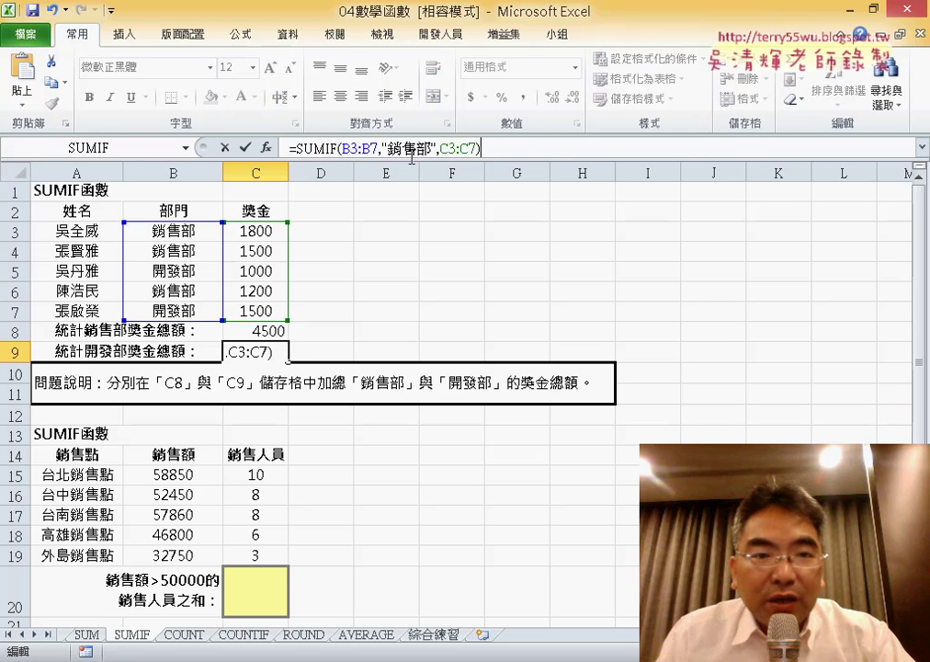
drag(387, 147, 416, 147)
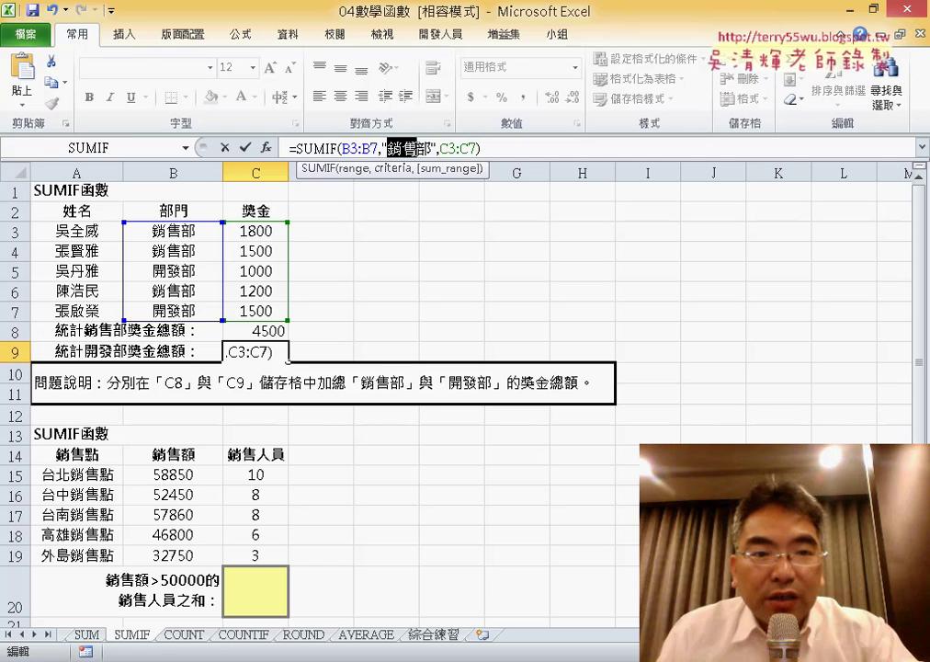
text(ㄎㄞ)
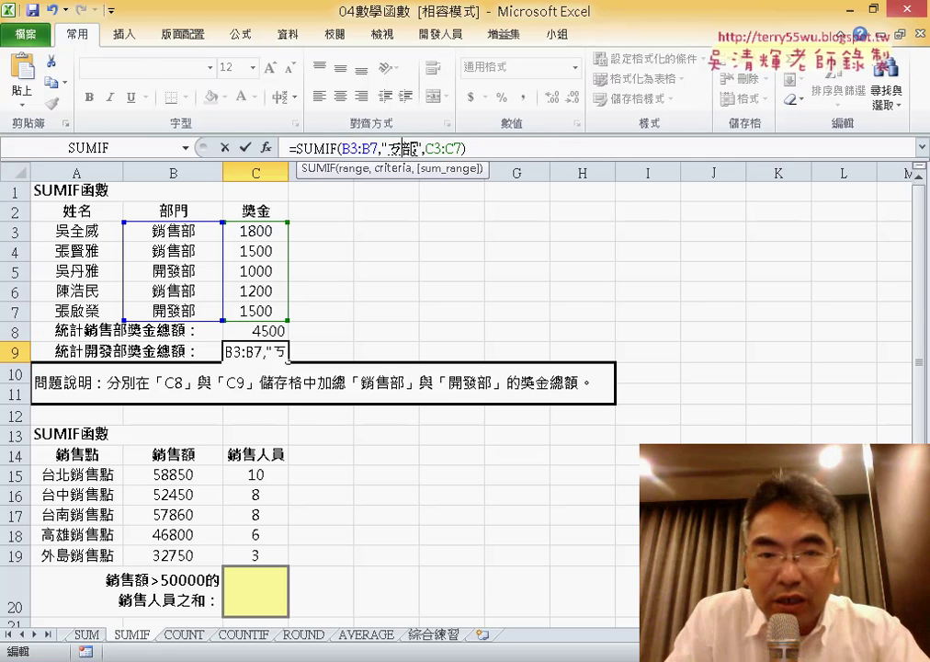
key(space)
text(ㄈㄚ)
key(space)
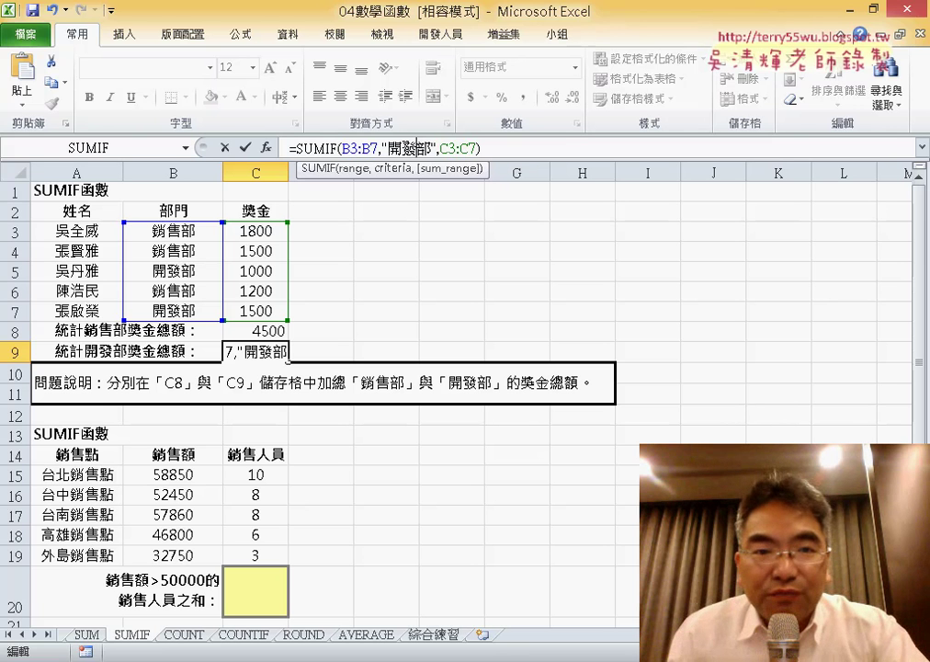
click(247, 149)
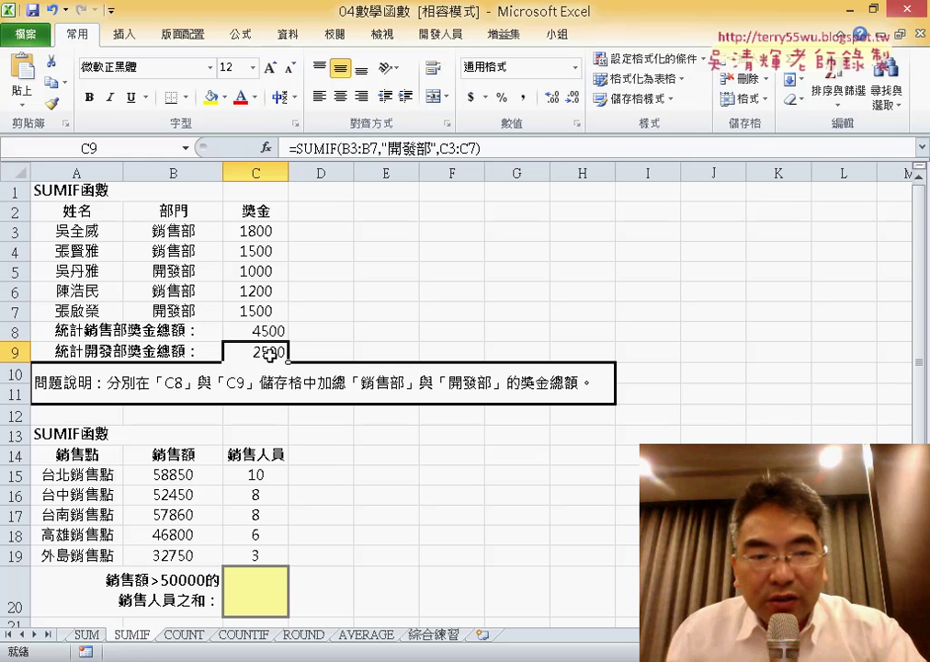
Annotate the 開發部 rows' 1000 and 1500 bonuses adding up to 2500, then clear the marks.
mouse_move(193, 299)
mouse_down()
mouse_move(157, 294)
mouse_move(158, 266)
mouse_move(190, 291)
mouse_up()
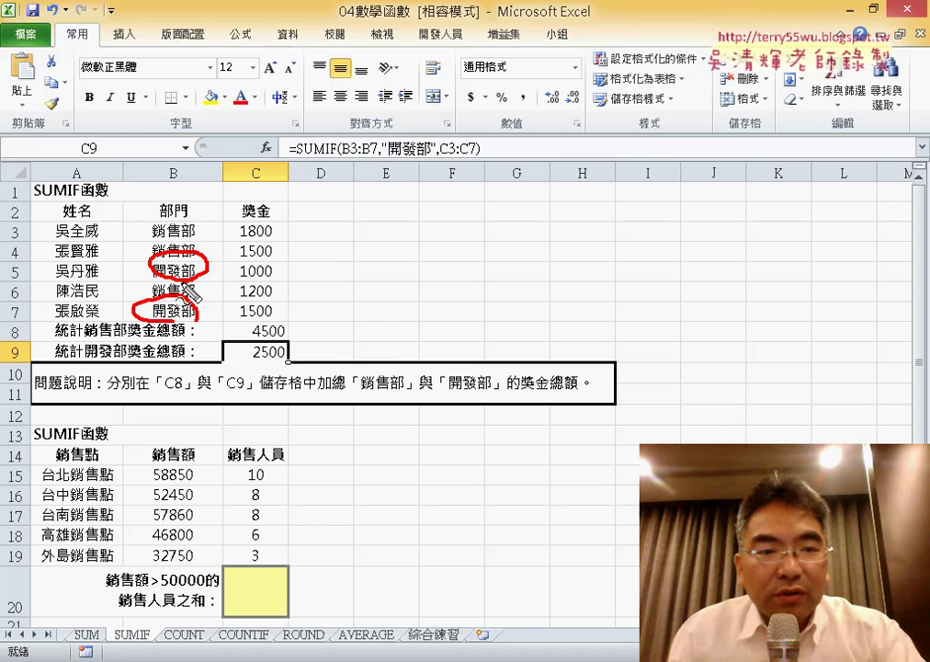
mouse_move(272, 286)
mouse_down()
mouse_move(239, 280)
mouse_move(281, 279)
mouse_up()
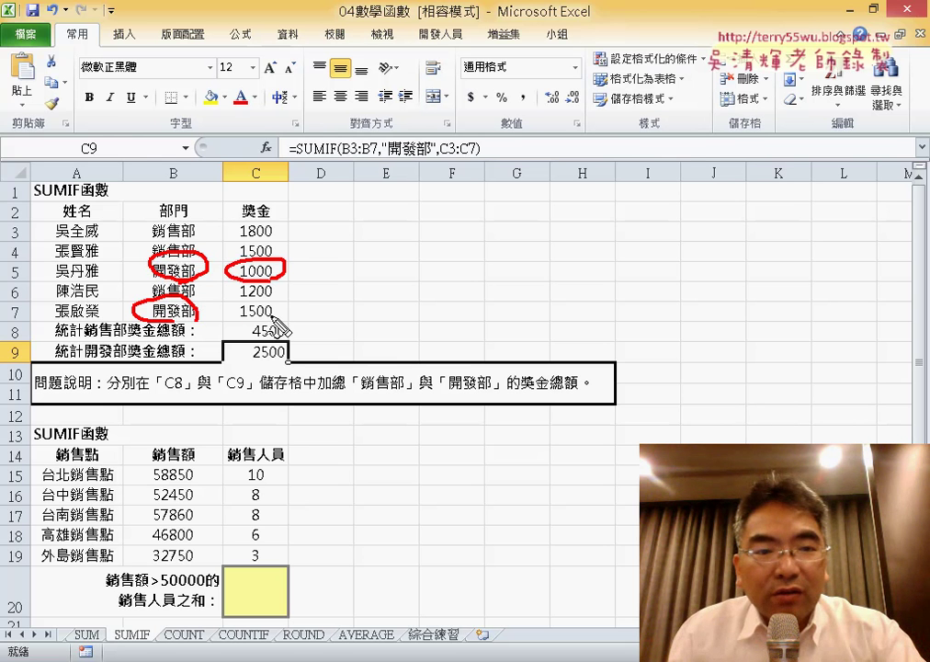
drag(276, 321, 281, 313)
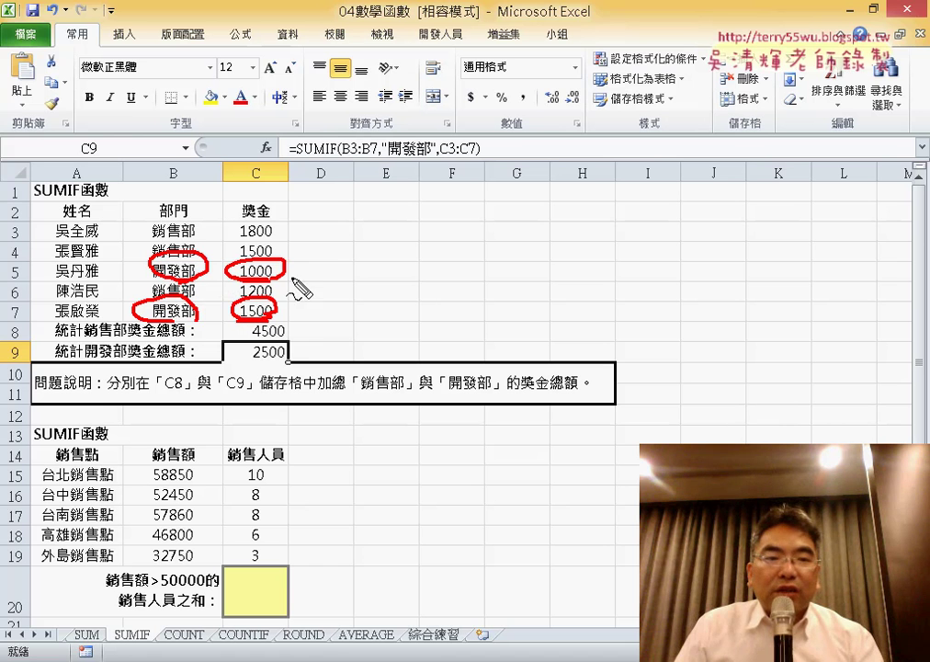
drag(292, 269, 296, 349)
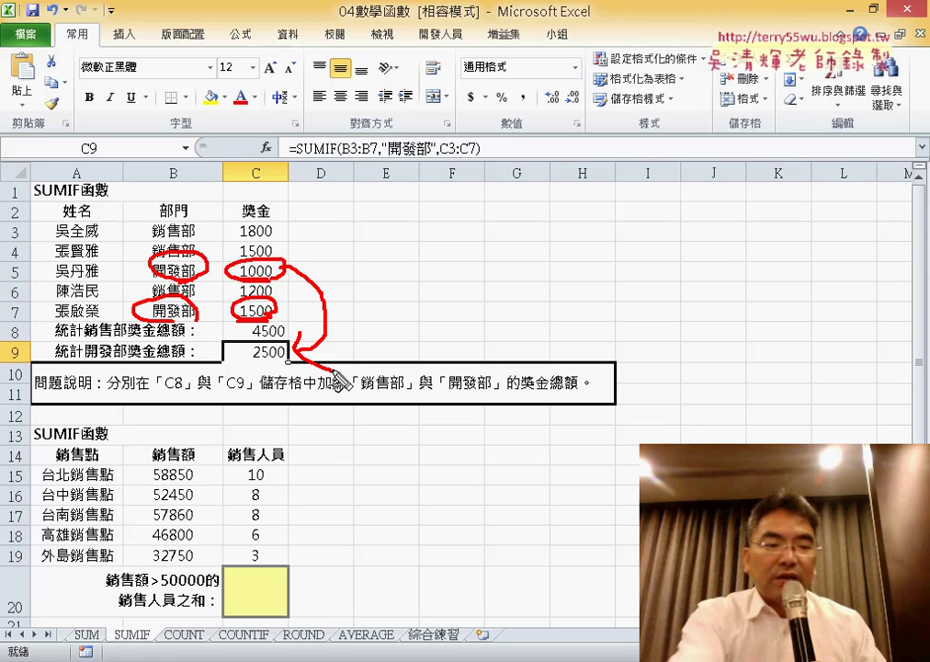
key(Escape)
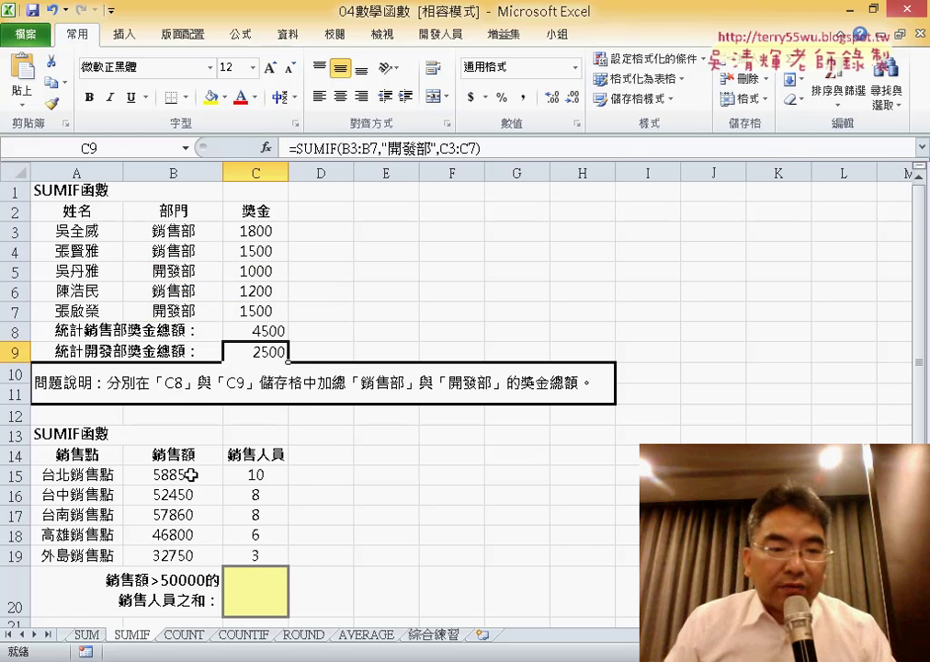
Highlight sales figures 58850, 52450, 57860 in B15:B19 and their salespeople counts C15:C17.
click(189, 474)
scroll(258, 561, down, 2)
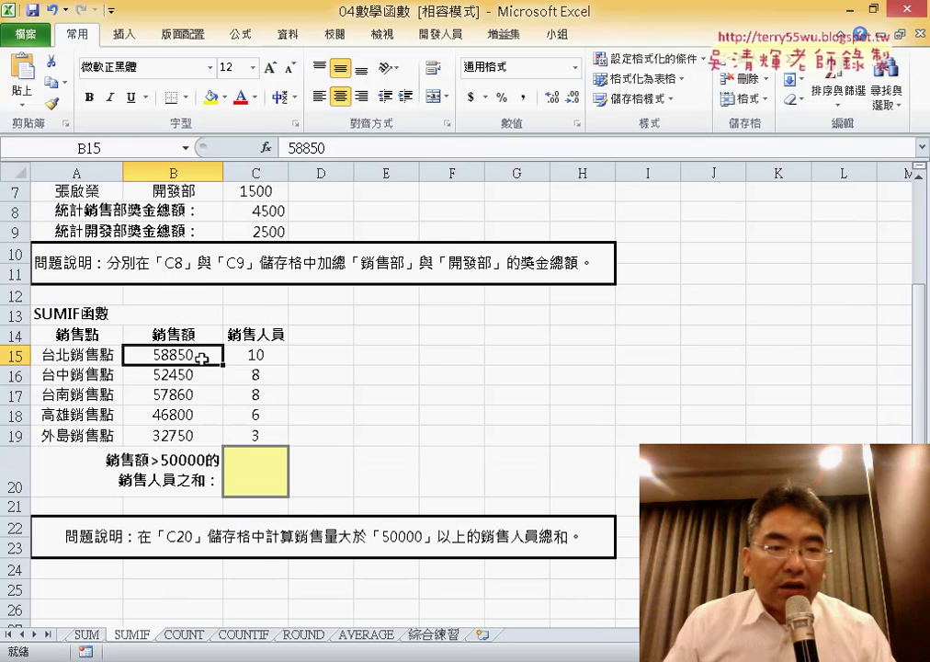
drag(201, 359, 204, 431)
click(263, 467)
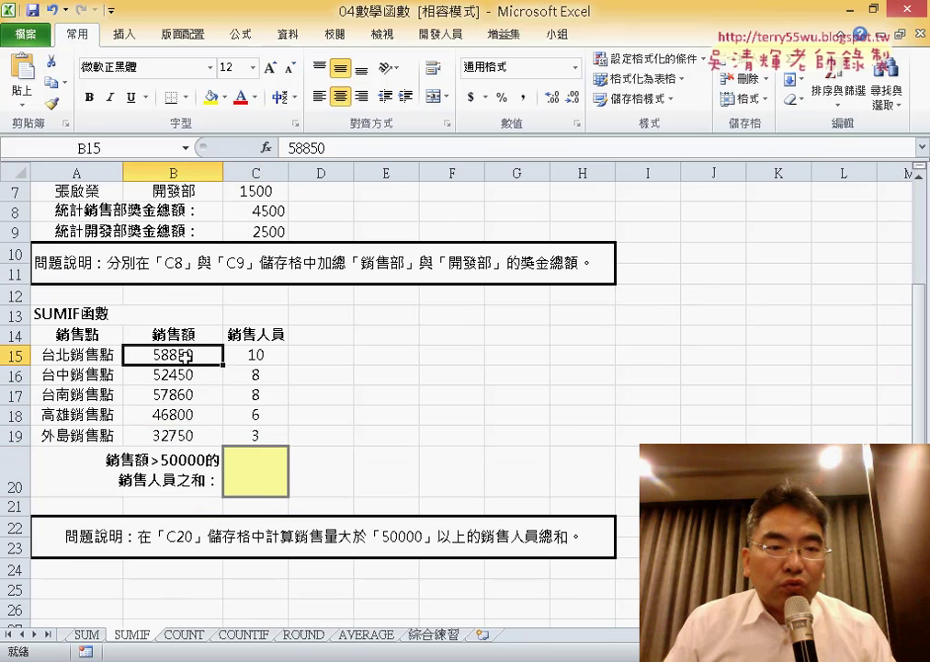
drag(193, 354, 190, 377)
click(186, 357)
click(188, 375)
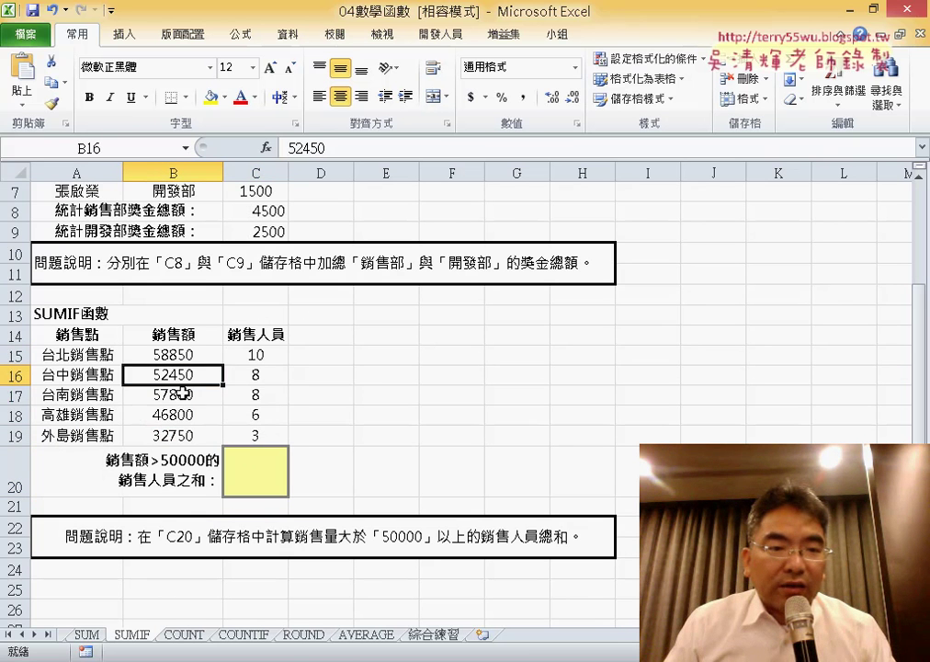
click(184, 395)
drag(264, 355, 266, 394)
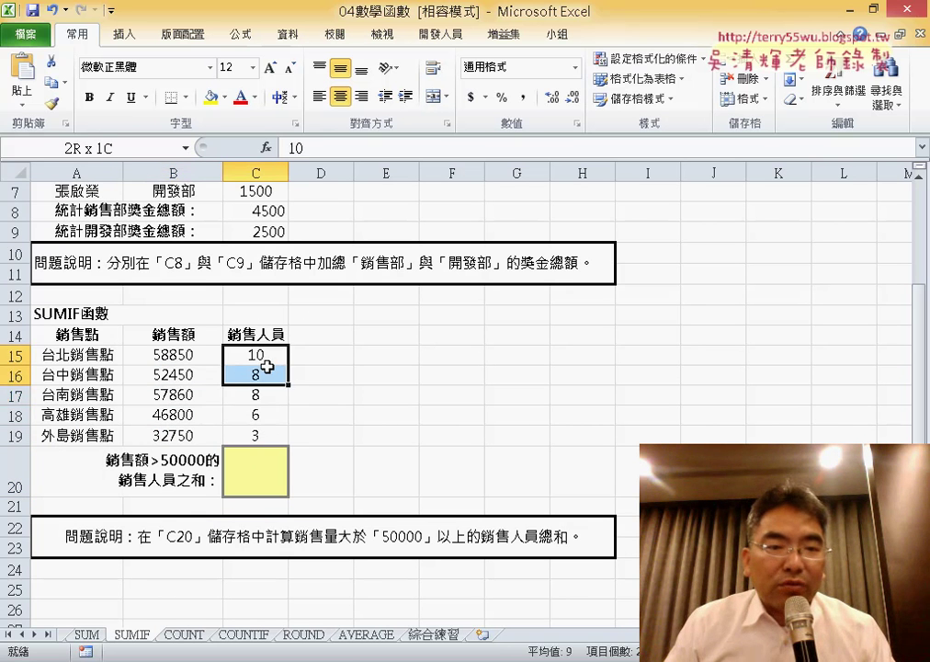
Insert SUMIF into C20 from the recently used functions.
click(255, 476)
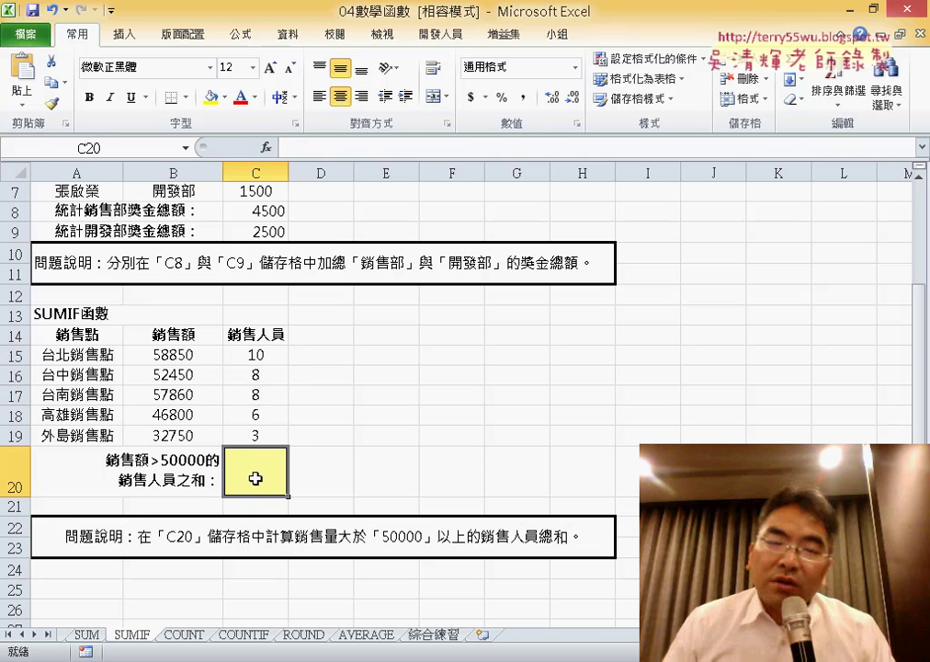
click(265, 148)
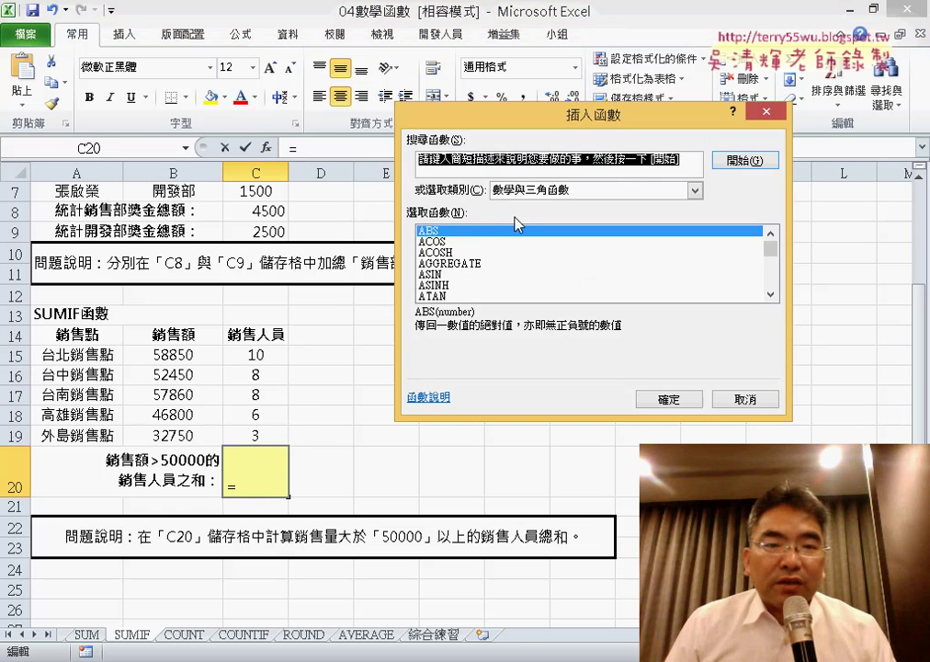
click(696, 191)
click(525, 203)
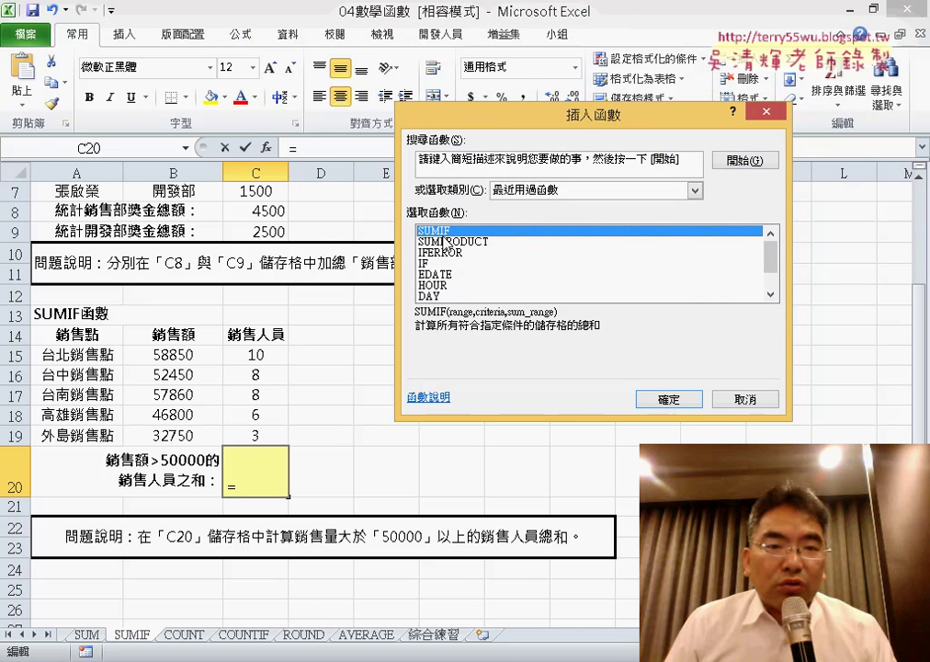
click(657, 395)
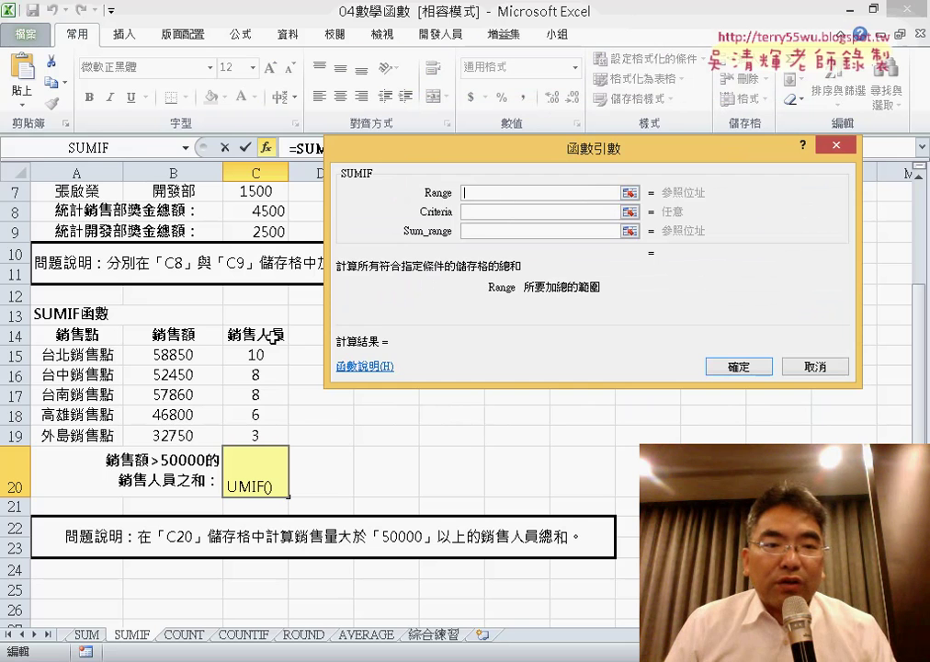
Set SUMIF Range B15:B19, Criteria ">50000", Sum_range C15:C19, giving 26.
drag(181, 354, 183, 436)
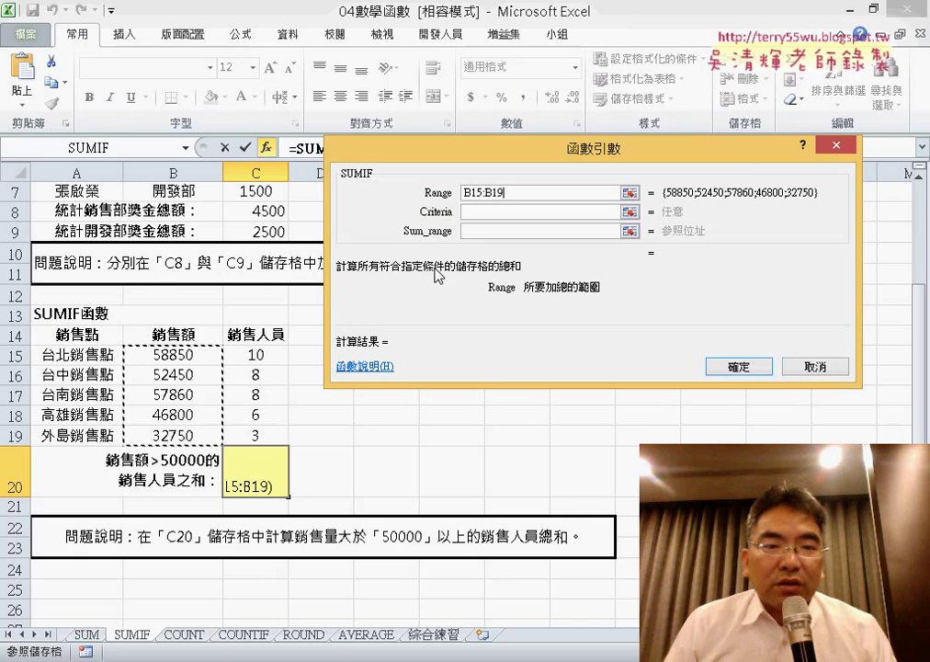
click(481, 210)
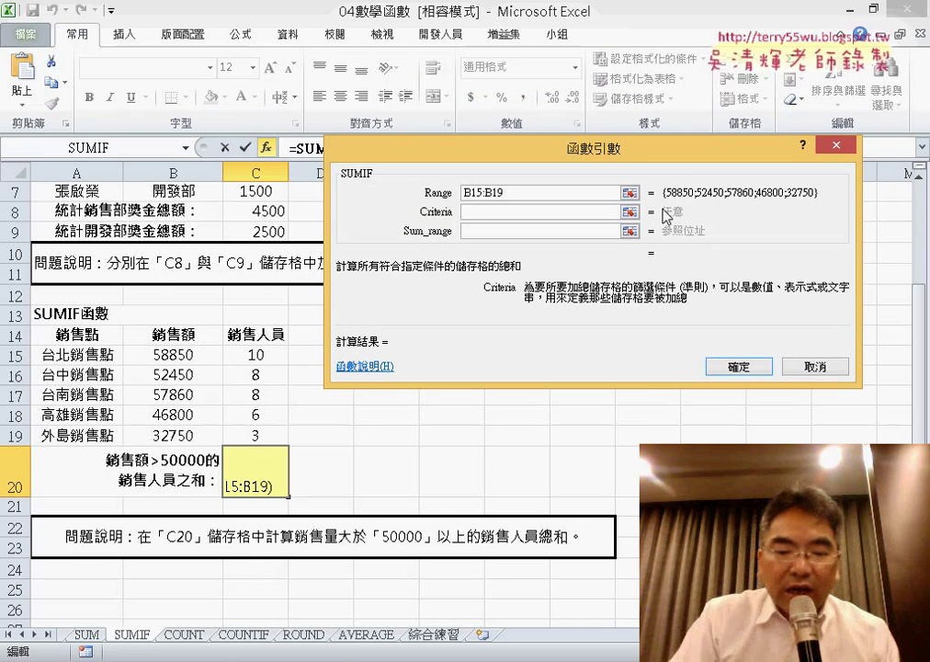
text(>5ㄢ)
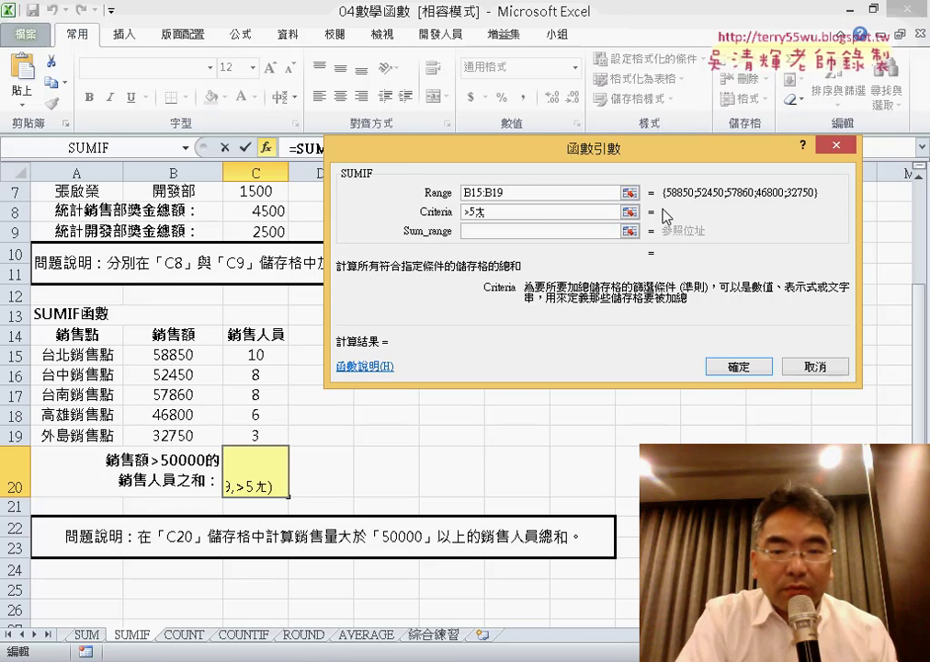
key(BackSpace)
text(0000)
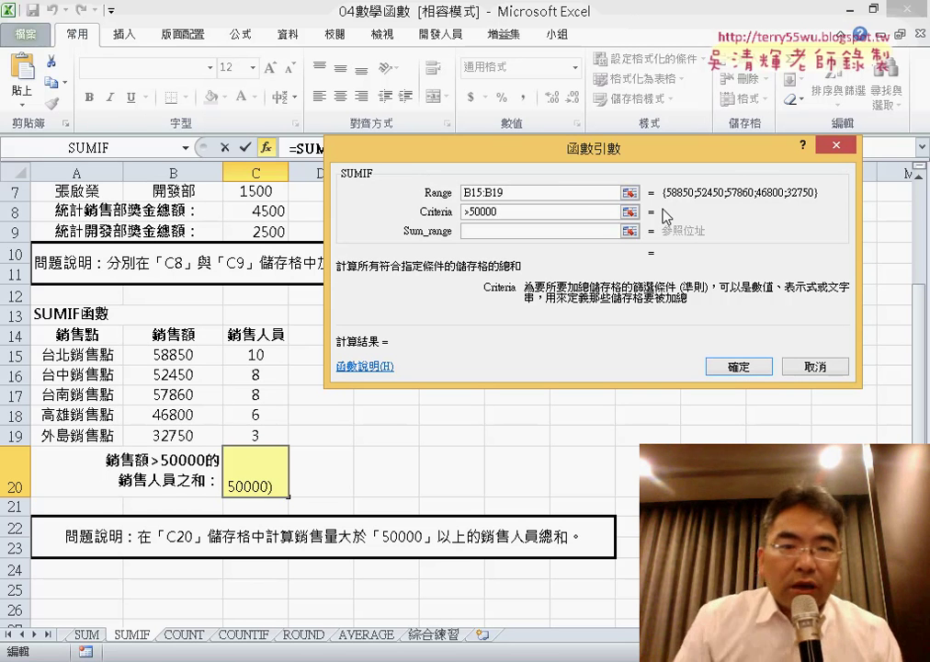
key(Tab)
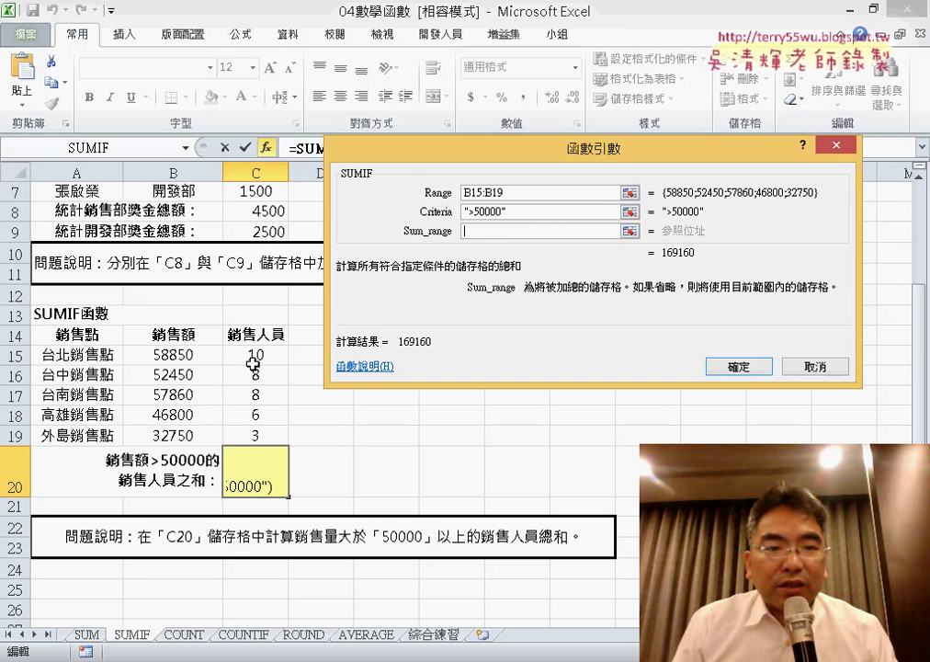
drag(253, 364, 255, 436)
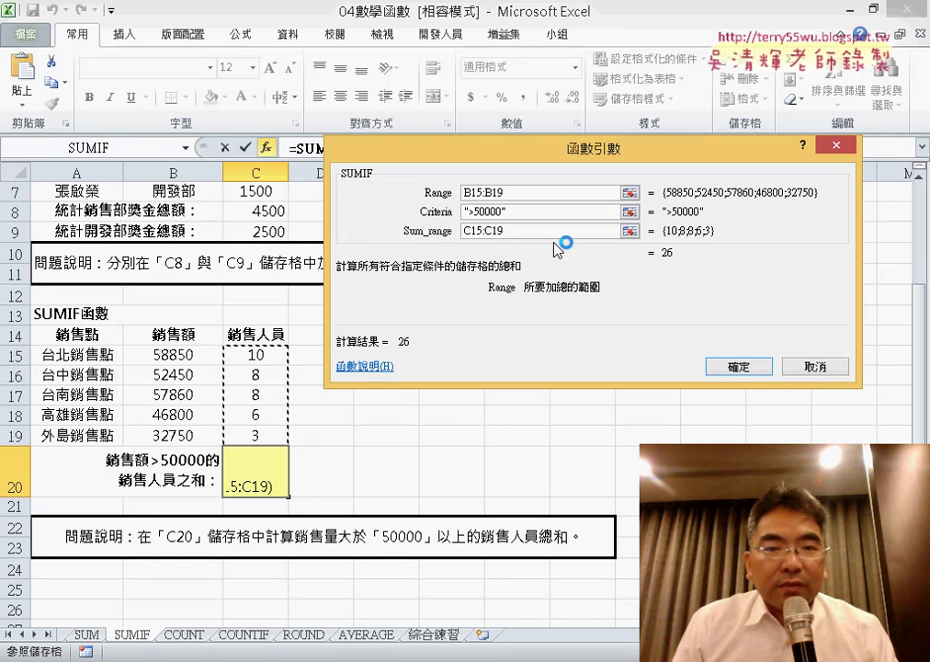
click(737, 365)
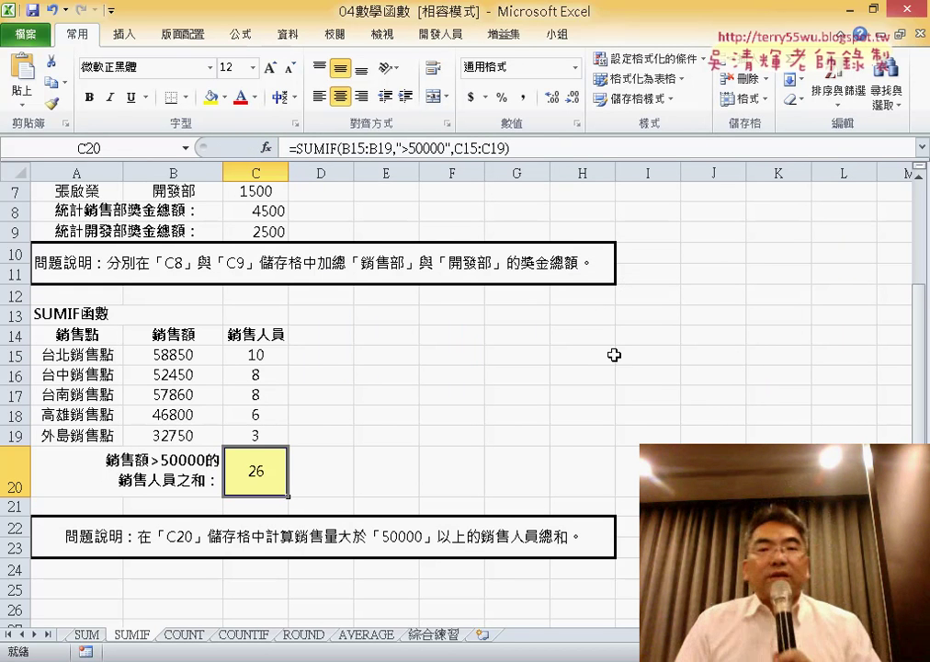
Show C20's SUMIF arguments and highlight the ">50000" criterion, previewing 26.
click(311, 147)
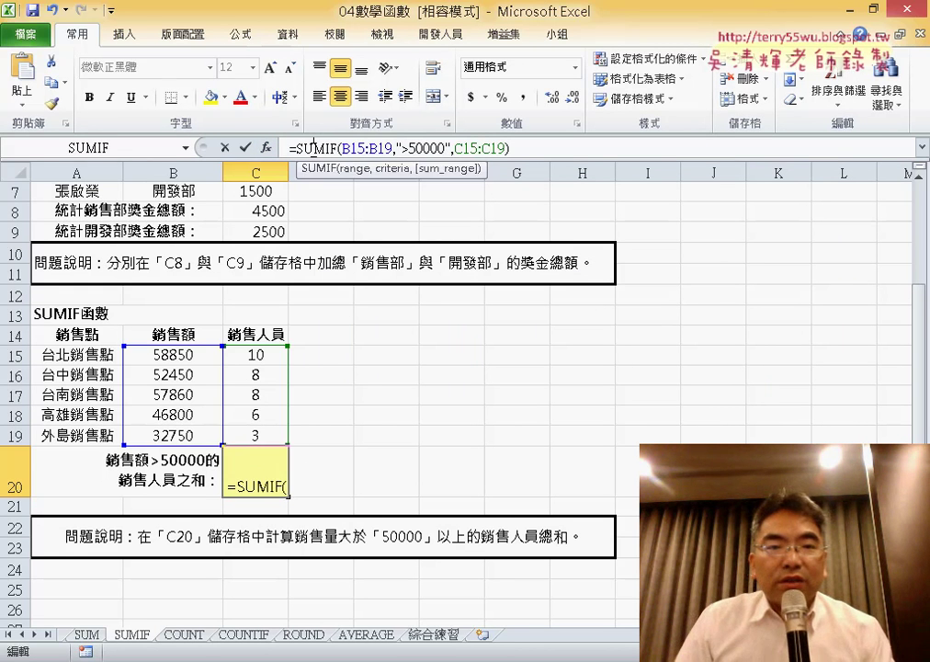
click(267, 147)
click(527, 212)
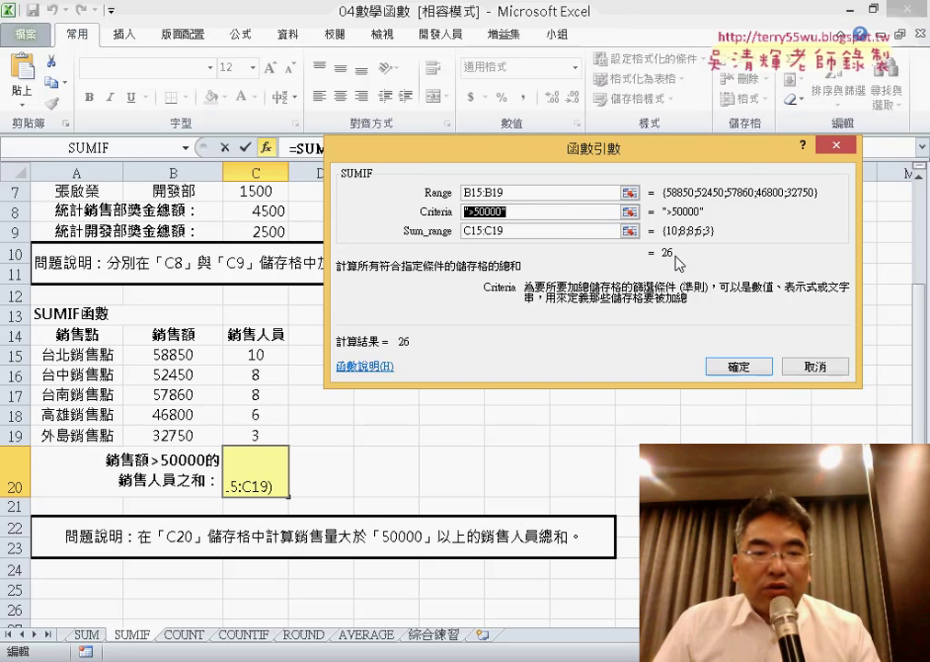
click(156, 658)
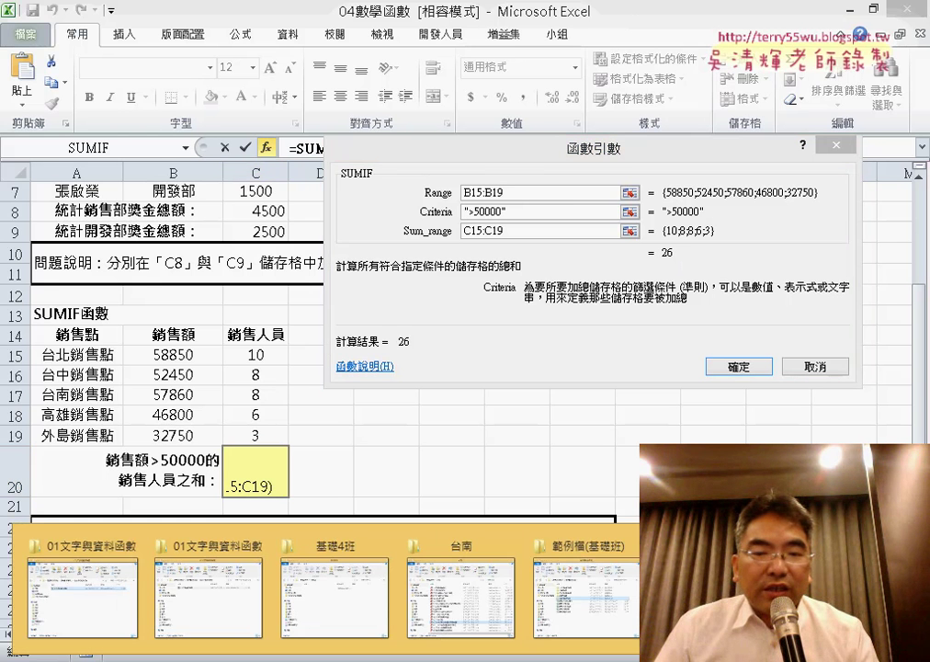
Open the 04數學函數 workbook 綜合練習 教師研習時數統計表 from the 範例檔(基礎班) folder in Explorer.
click(712, 597)
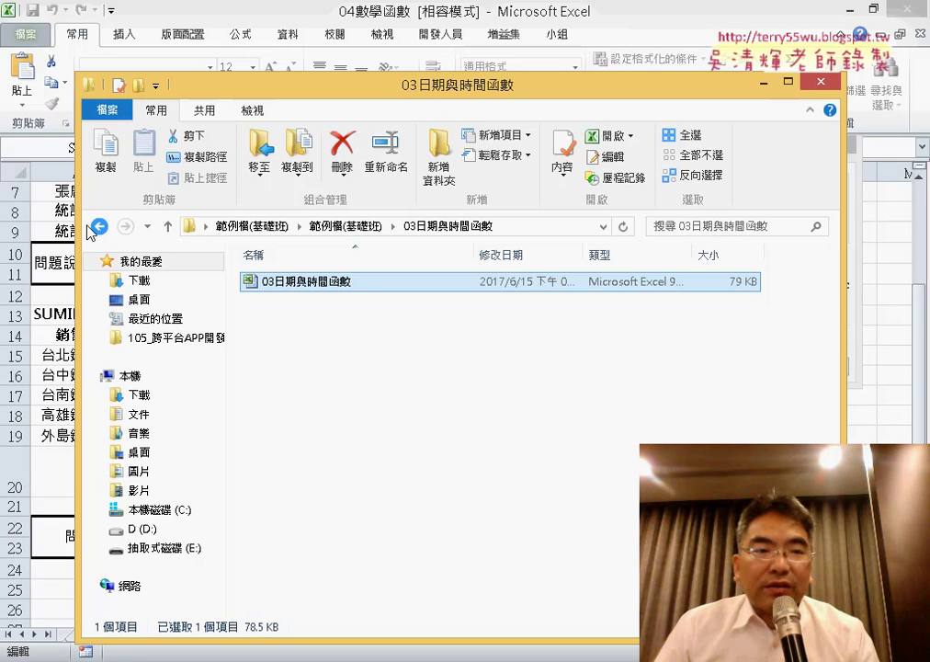
click(92, 228)
double_click(326, 340)
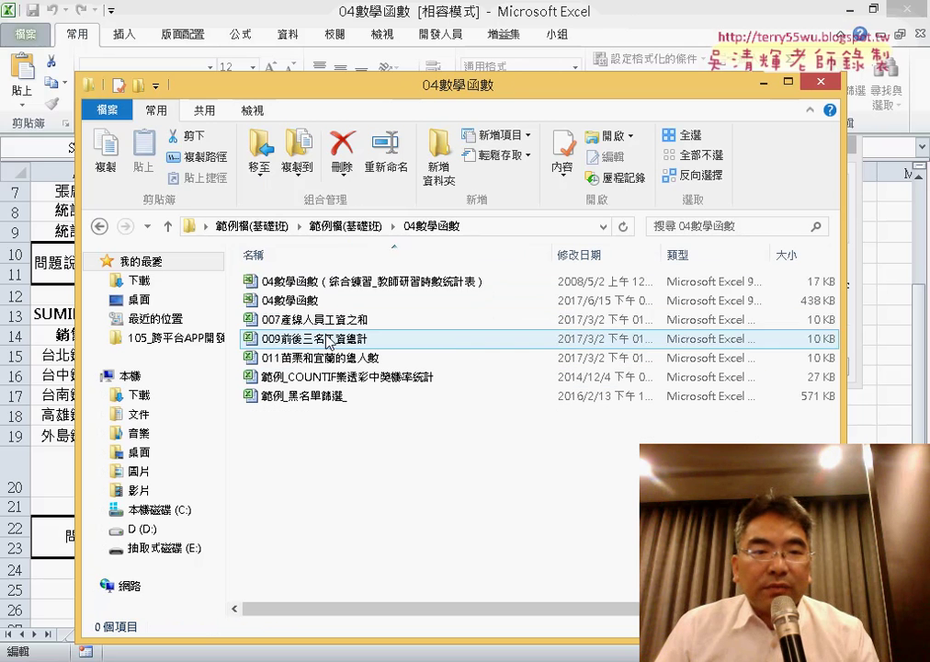
click(382, 286)
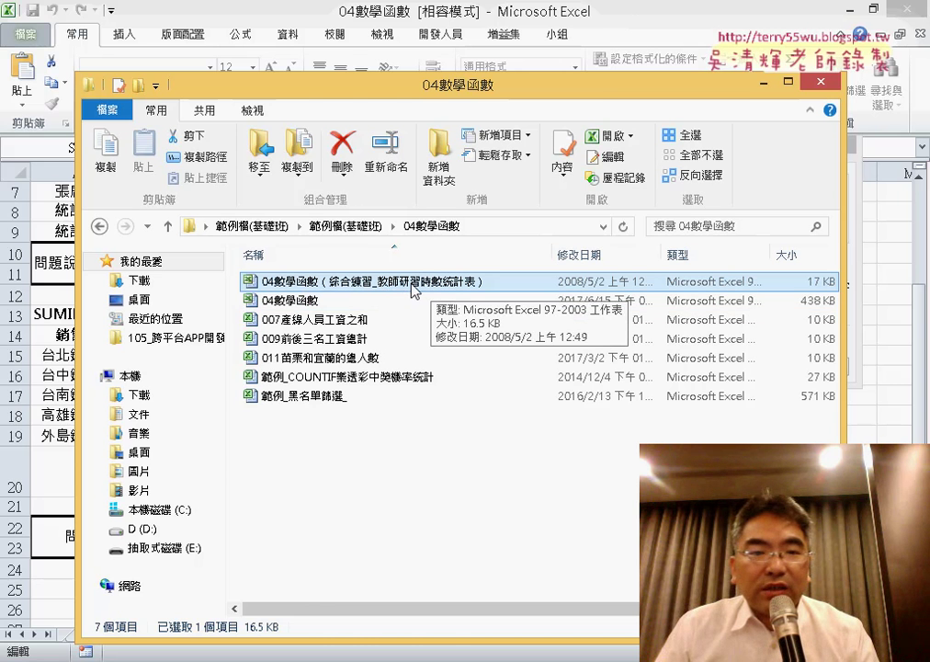
double_click(447, 286)
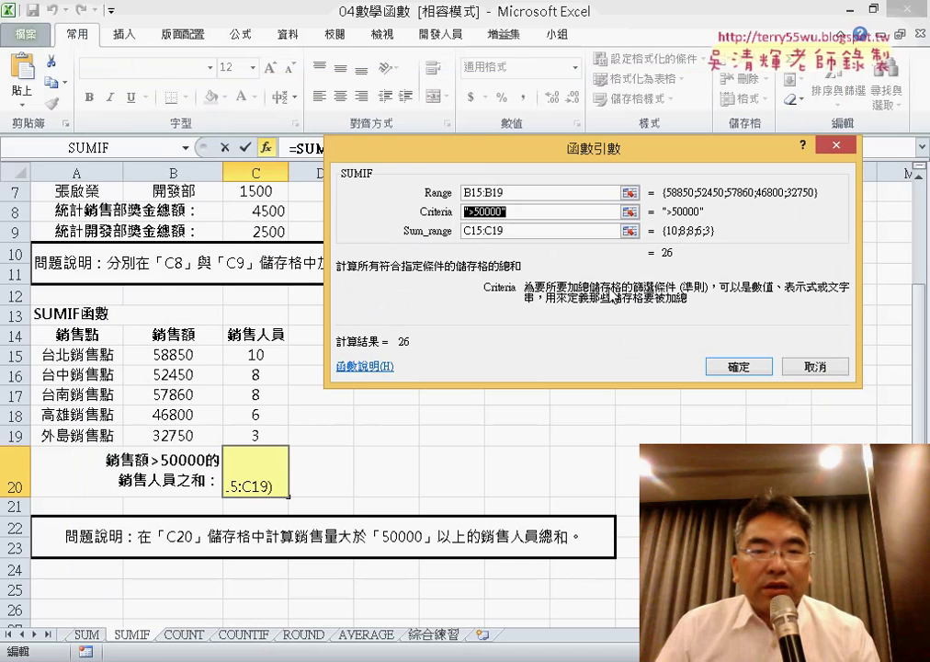
click(739, 366)
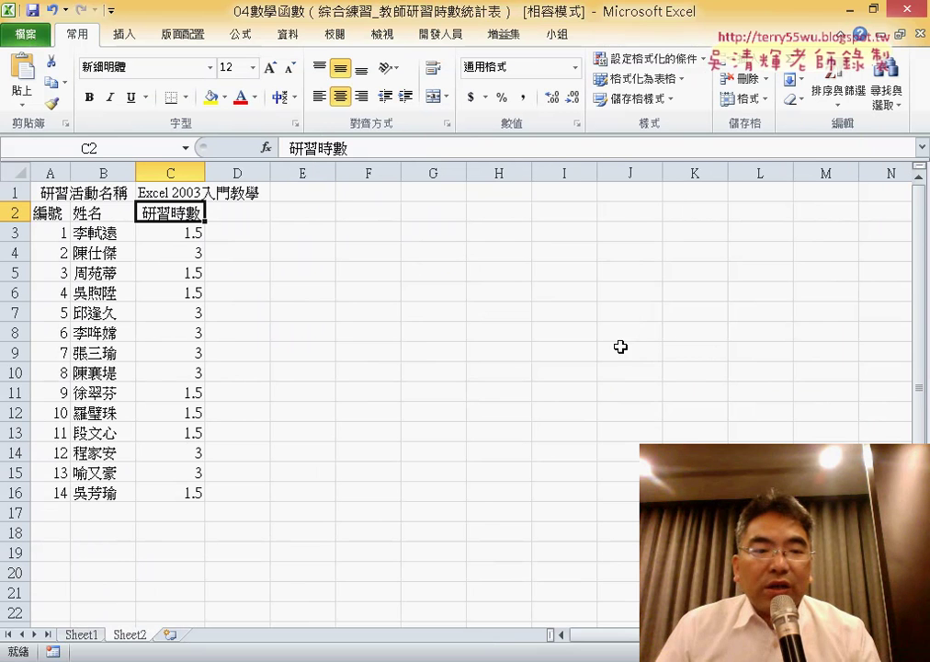
Review Sheet1's teacher names and Sheet2's table, then select the 研習總時數 column C2:C21.
click(89, 635)
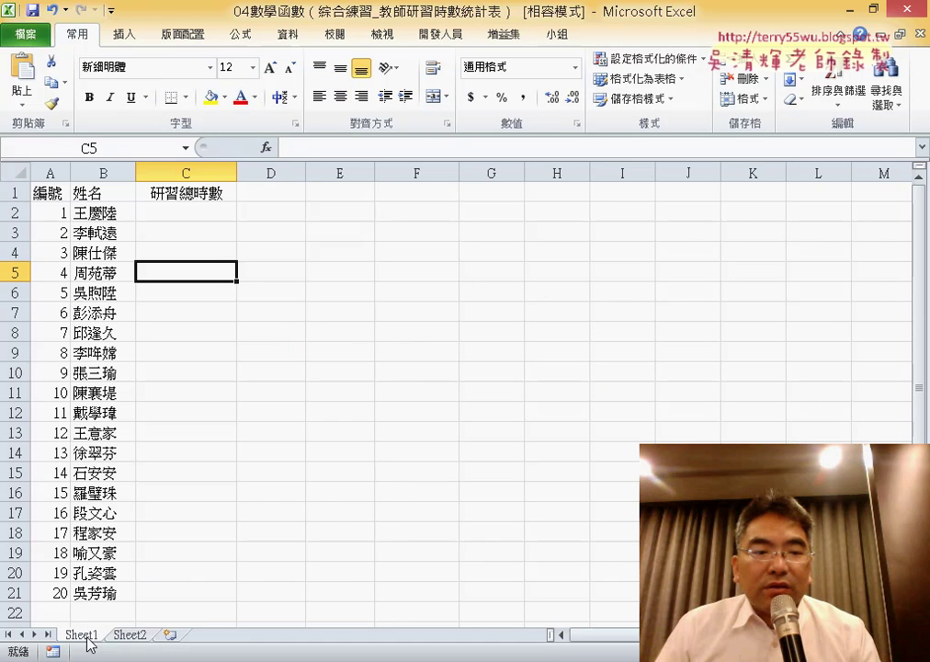
mouse_move(109, 214)
mouse_down()
mouse_move(110, 586)
mouse_move(62, 592)
mouse_up()
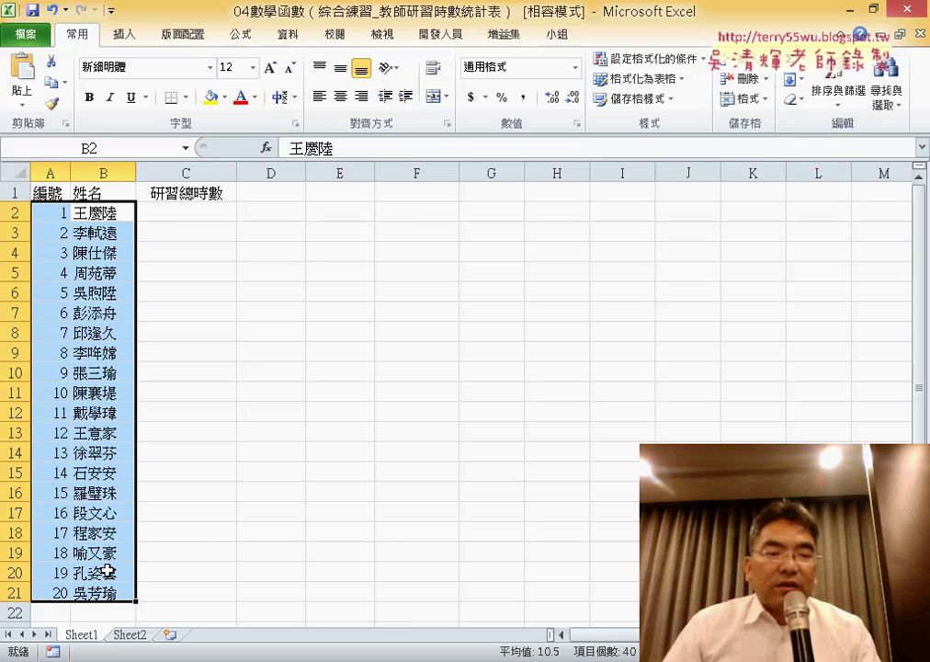
click(130, 634)
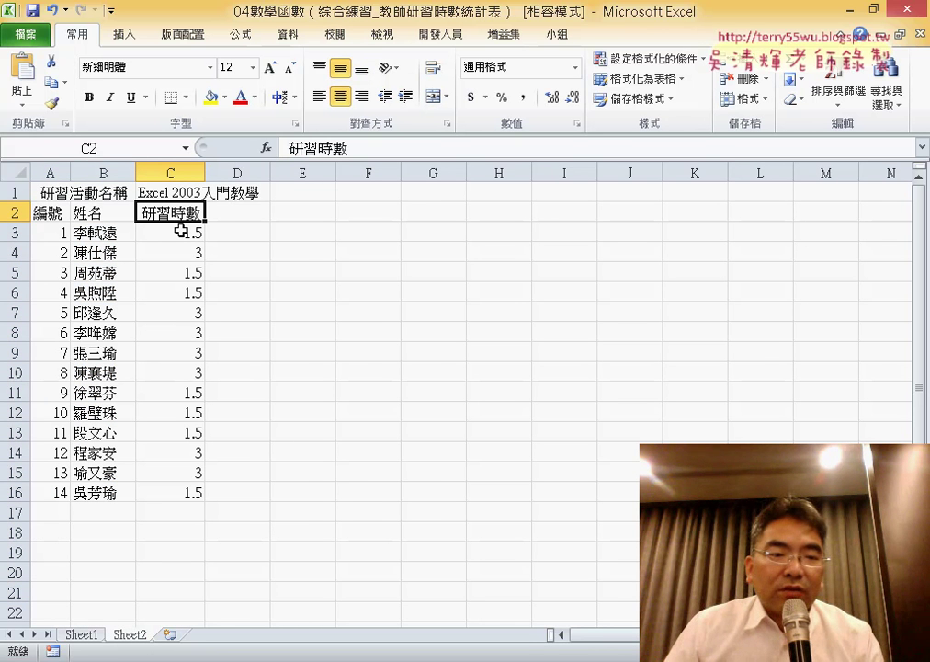
click(83, 636)
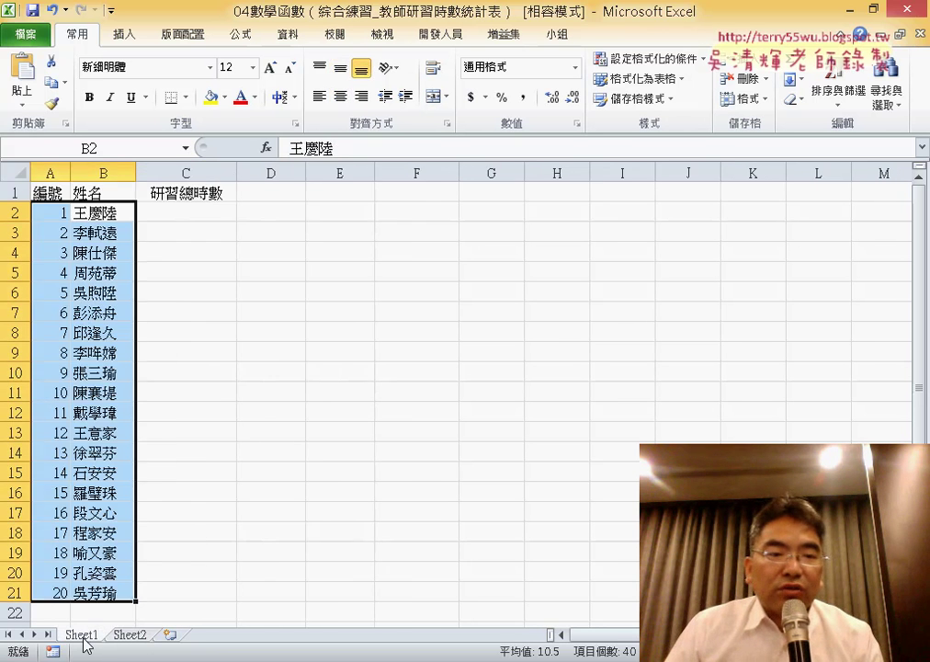
click(205, 210)
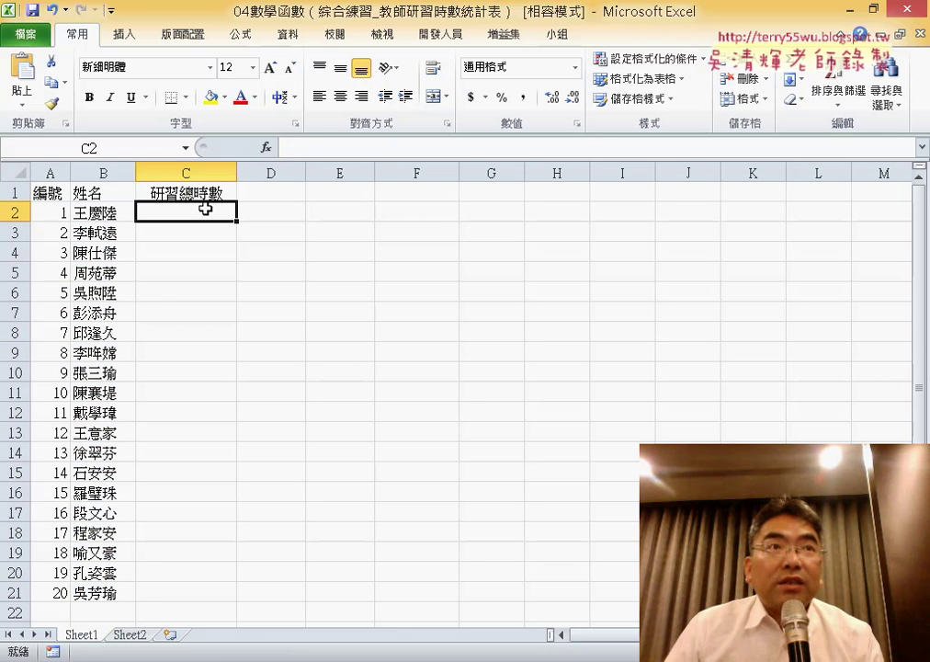
drag(205, 210, 205, 582)
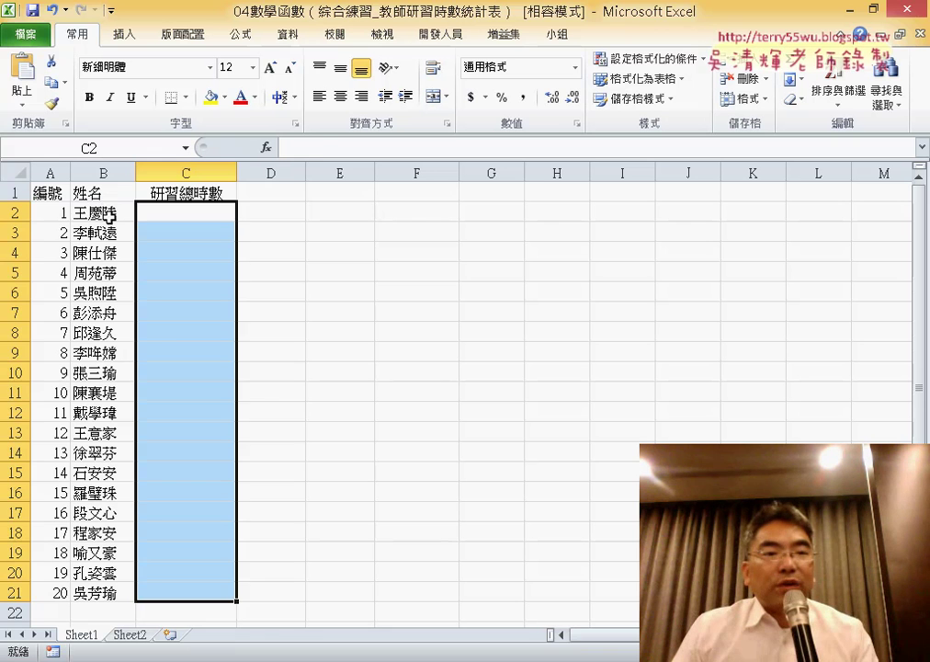
click(110, 214)
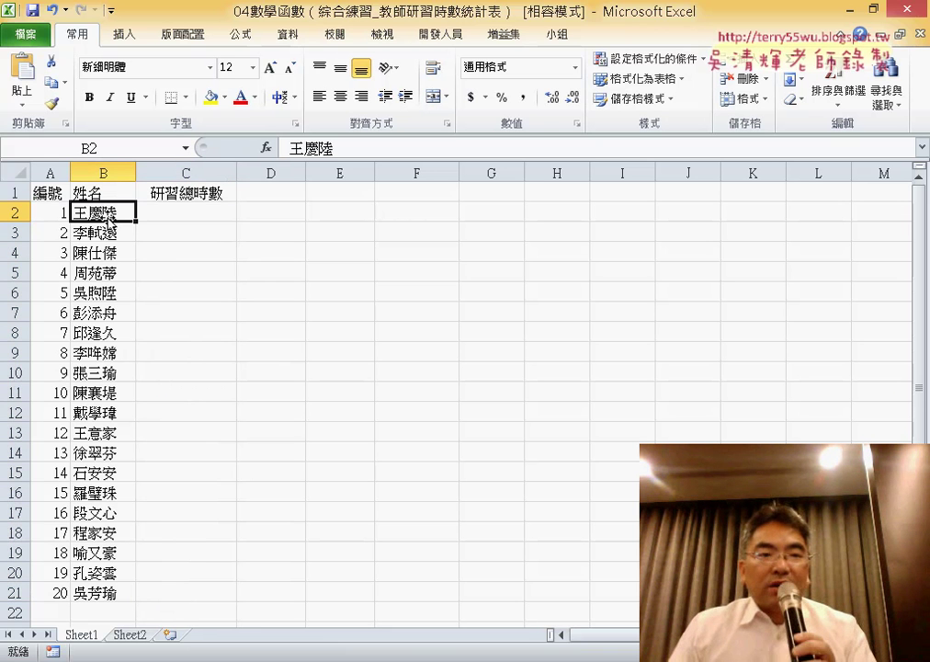
Select Sheet2's names B3:B16 to compare them, then return to Sheet1.
click(129, 634)
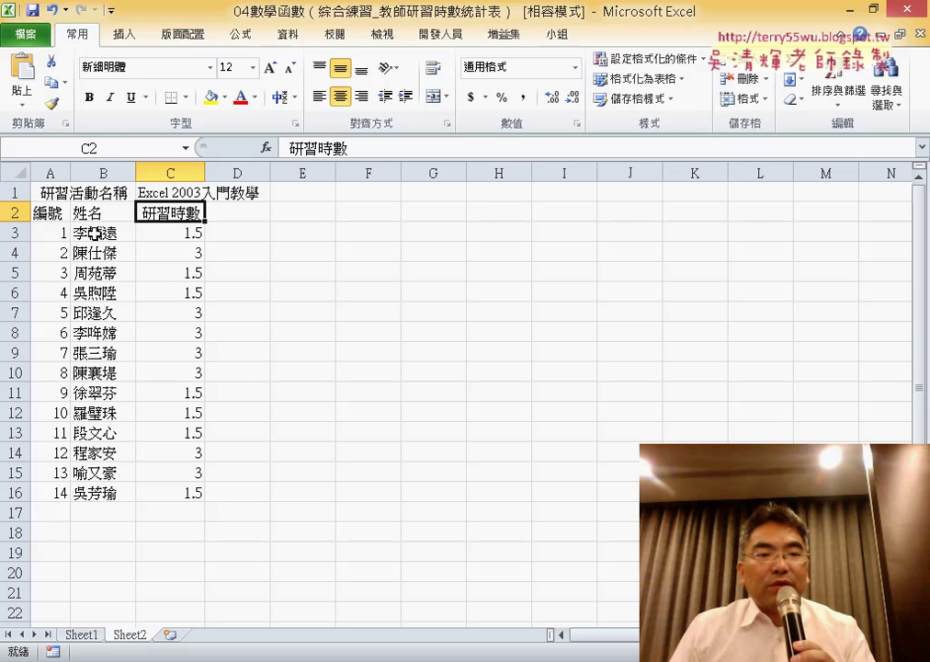
drag(95, 233, 120, 492)
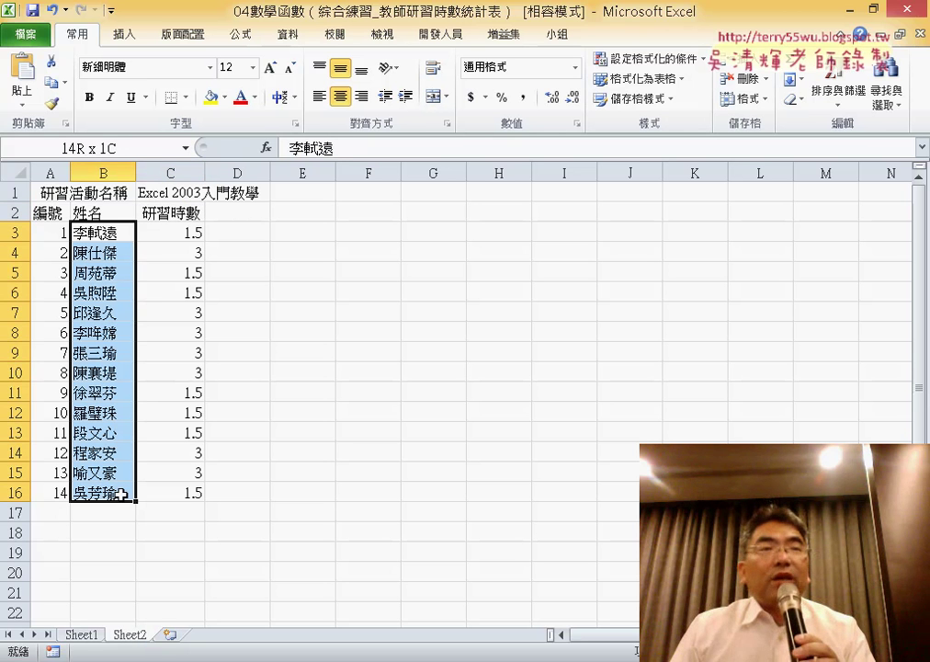
drag(121, 495, 120, 494)
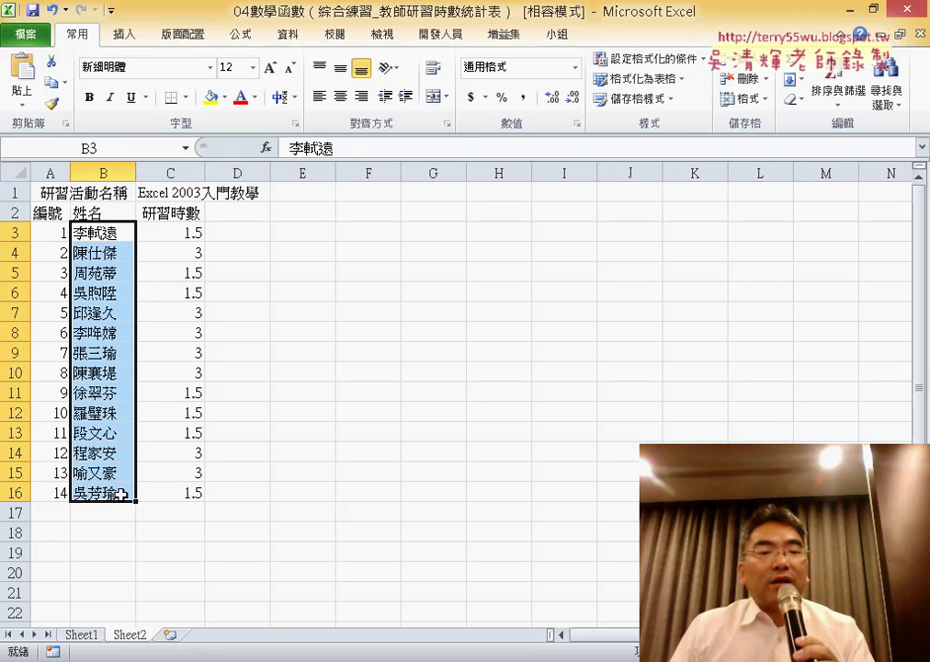
click(81, 634)
Enter 0 as the first teacher's 研習總時數 in C2.
click(193, 218)
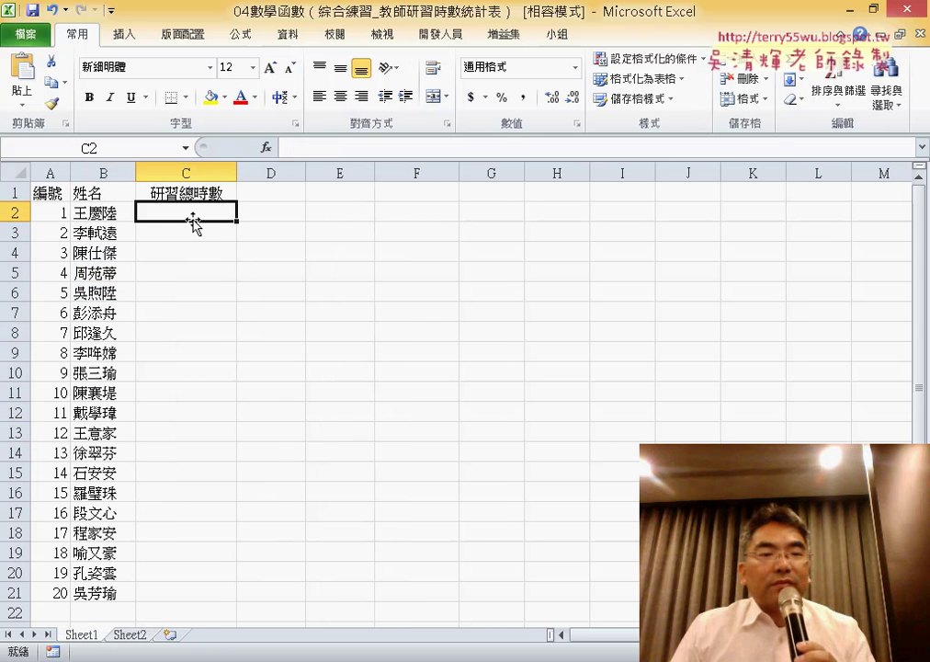
text(0)
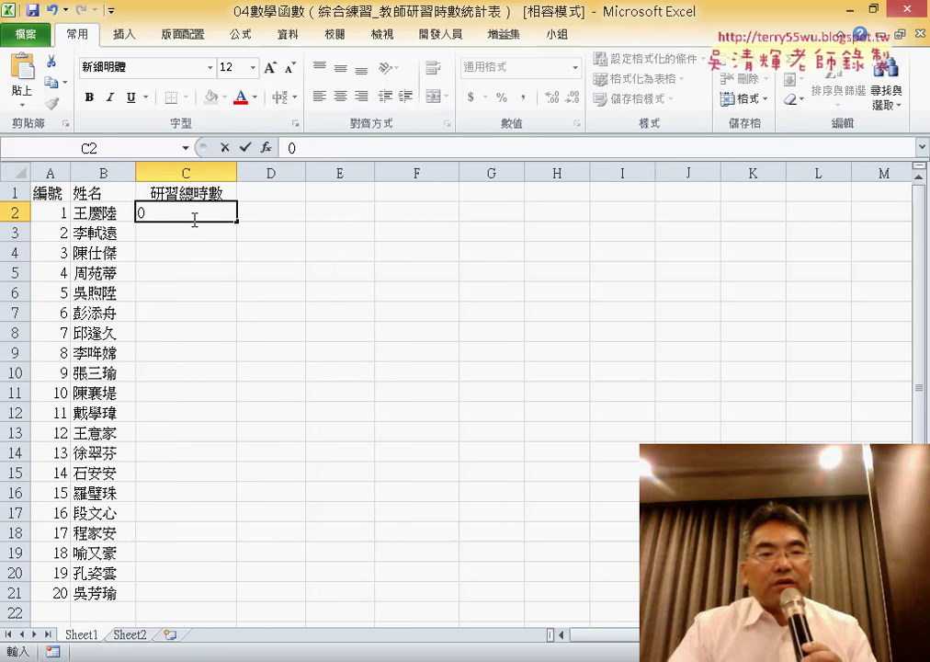
click(99, 235)
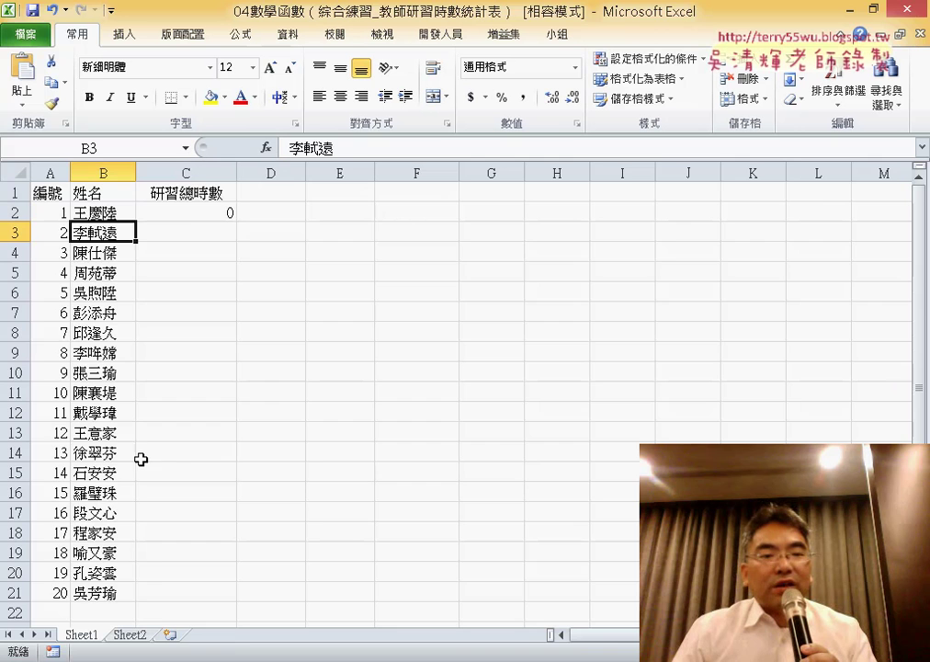
Look up the second teacher's hours on Sheet2 and enter 1.5 in Sheet1's C3.
click(133, 634)
click(95, 231)
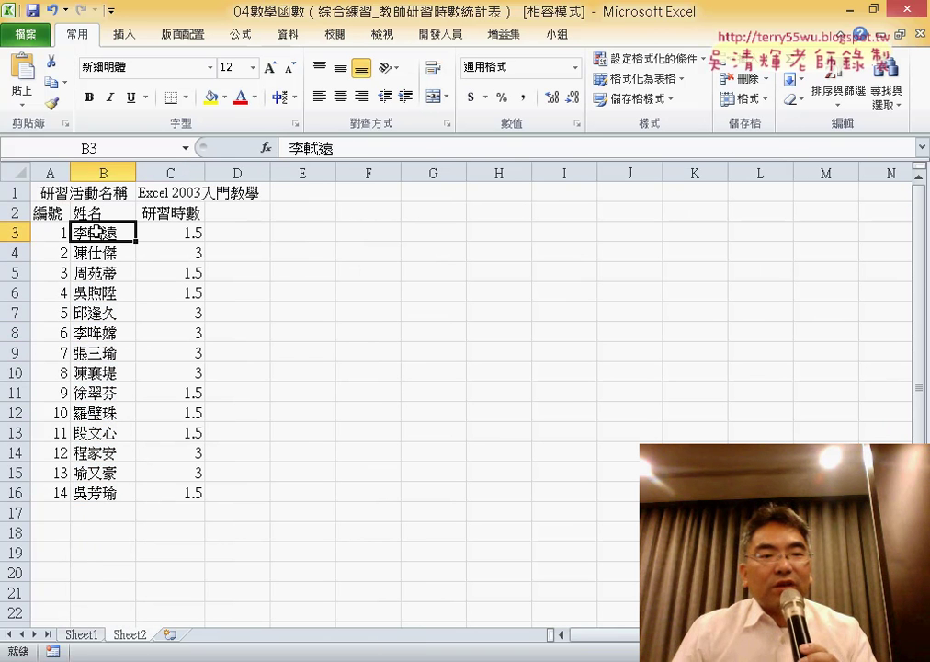
click(159, 235)
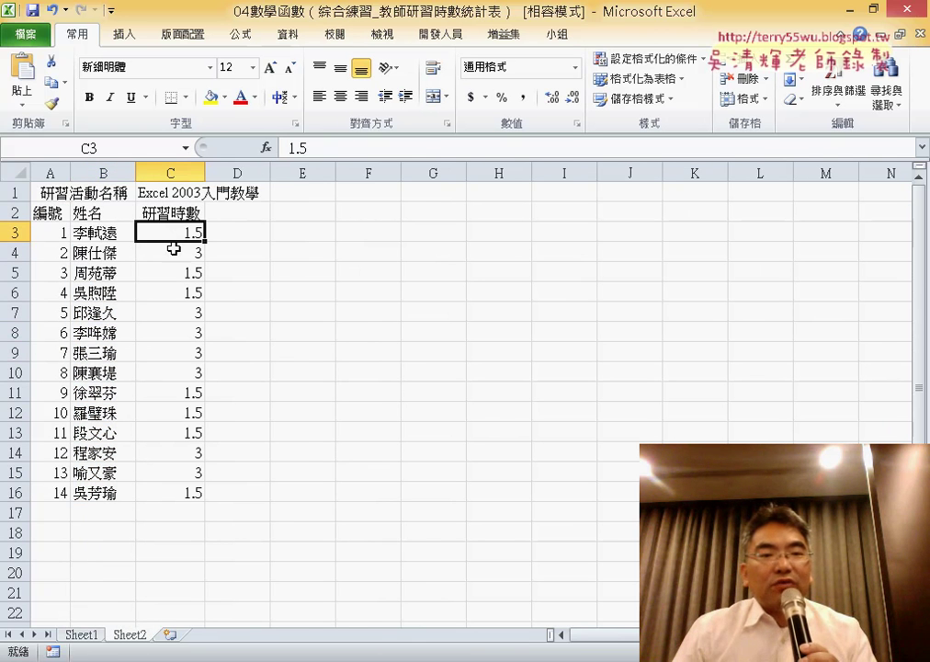
click(80, 634)
click(189, 236)
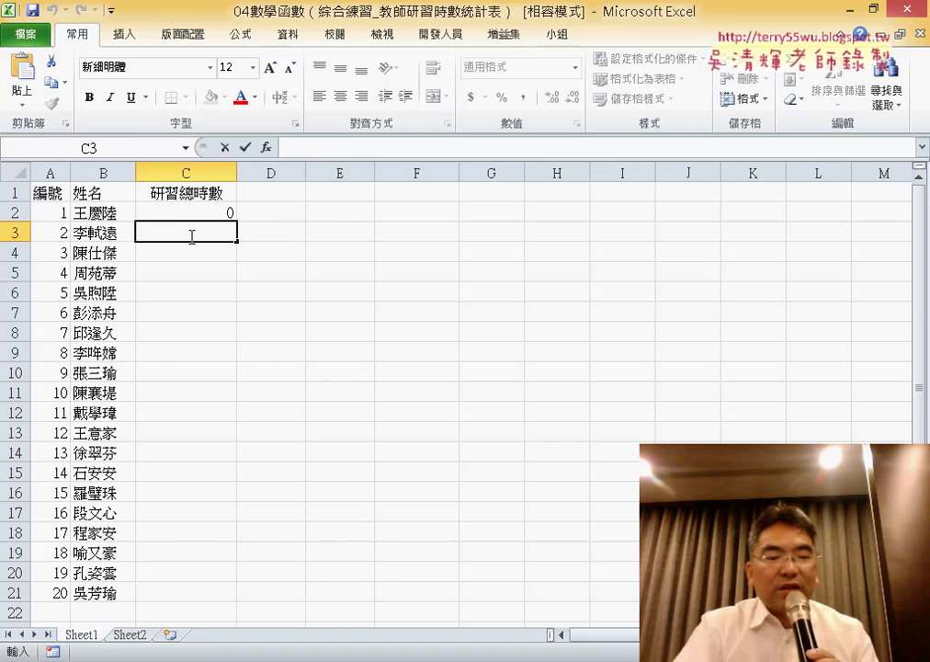
text(1)
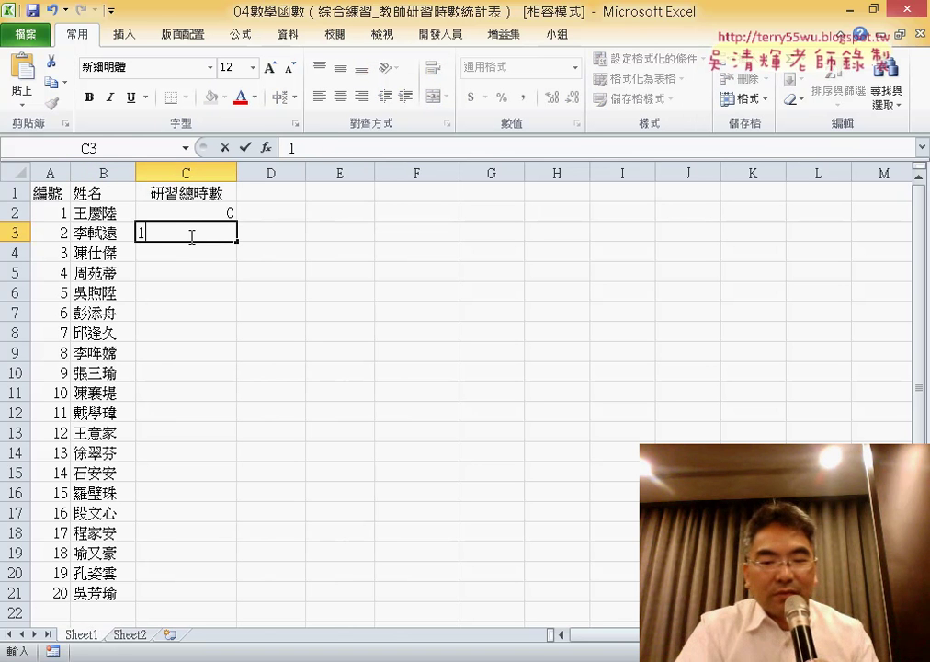
text(.5)
key(Return)
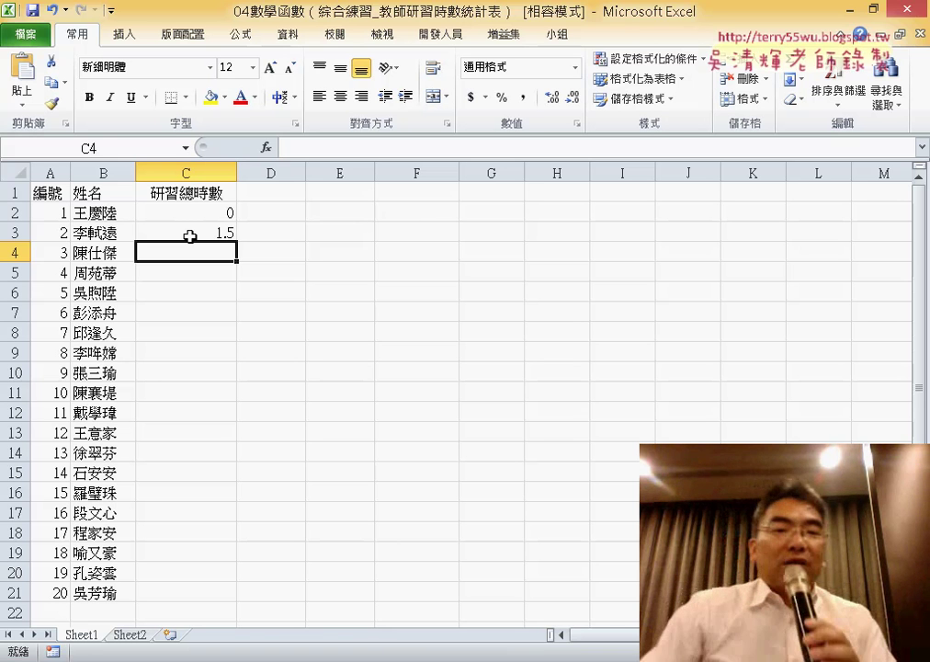
drag(201, 210, 193, 232)
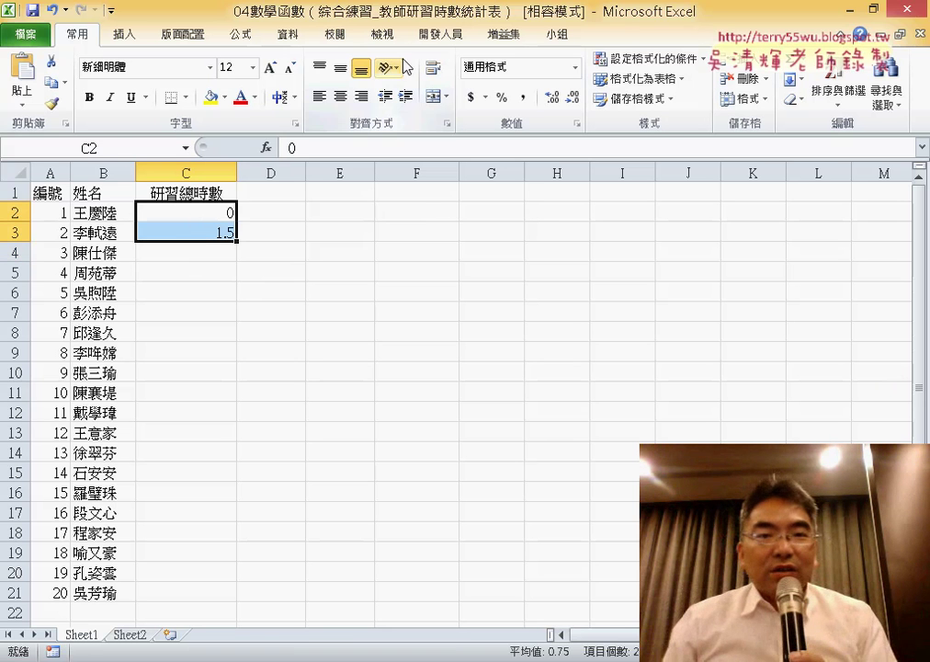